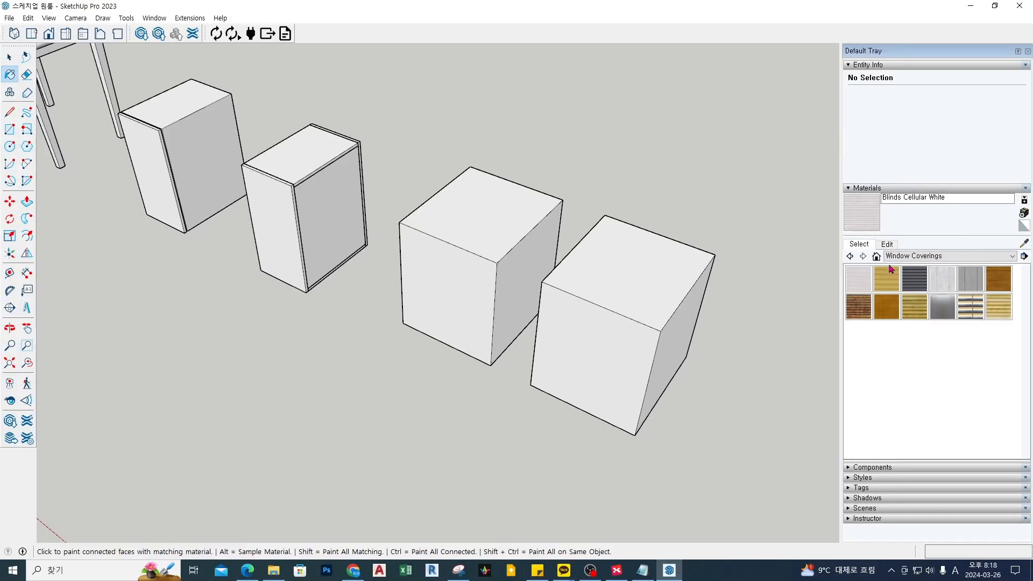
Look over the current material's editing options and display the In Model materials and the list of available collections
left_click(917, 244)
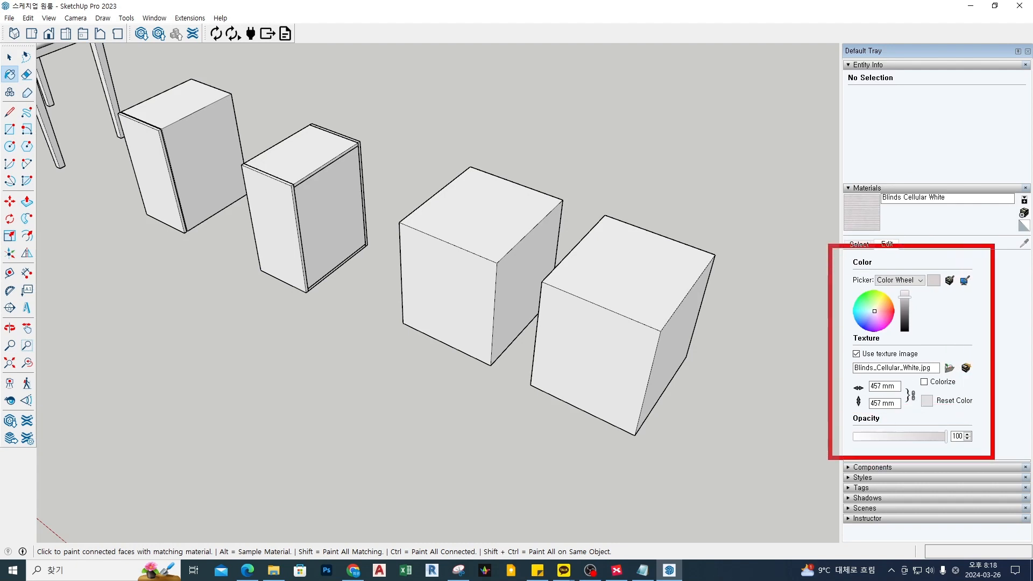
left_click(861, 245)
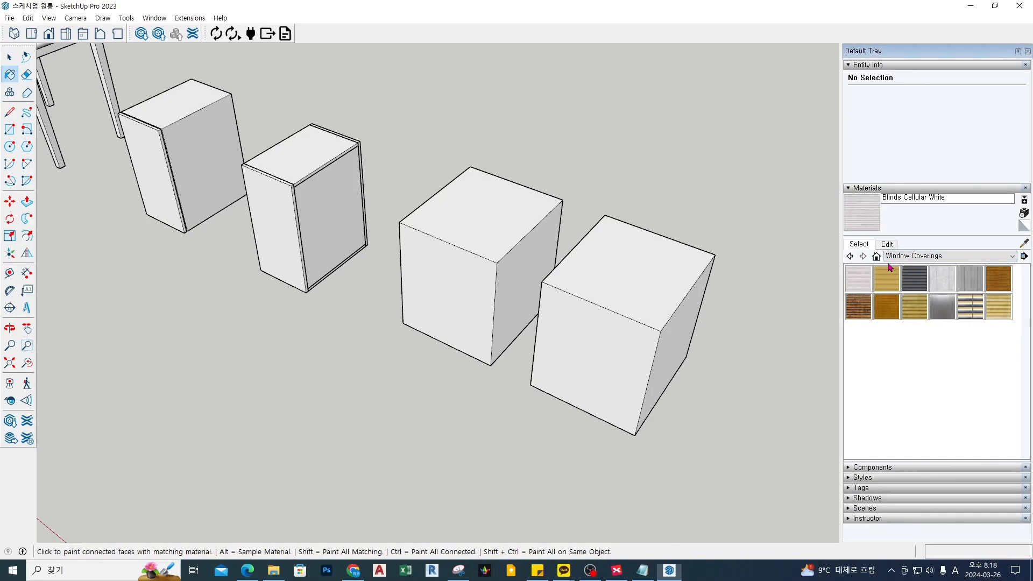
left_click(720, 255)
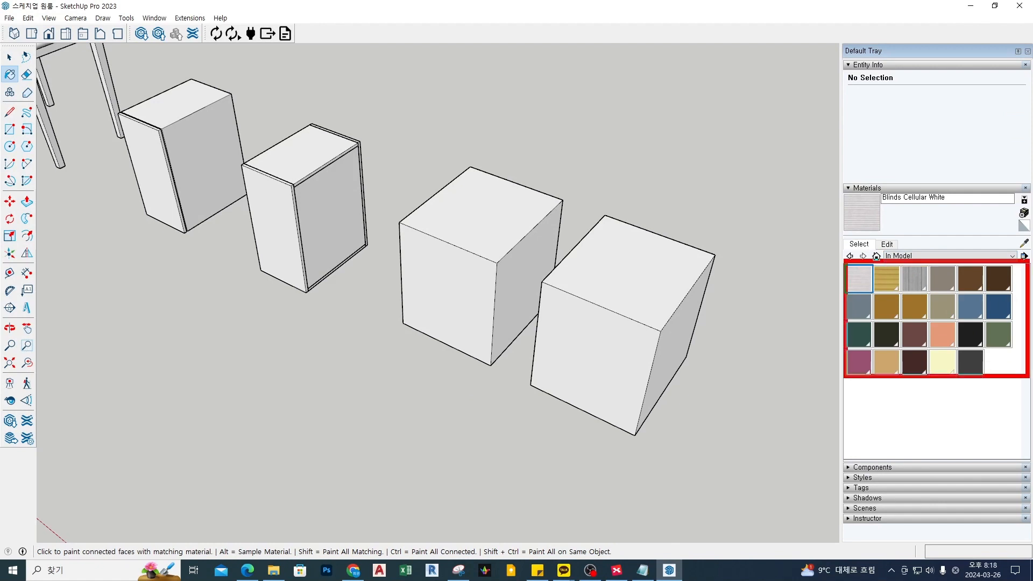
left_click(1014, 257)
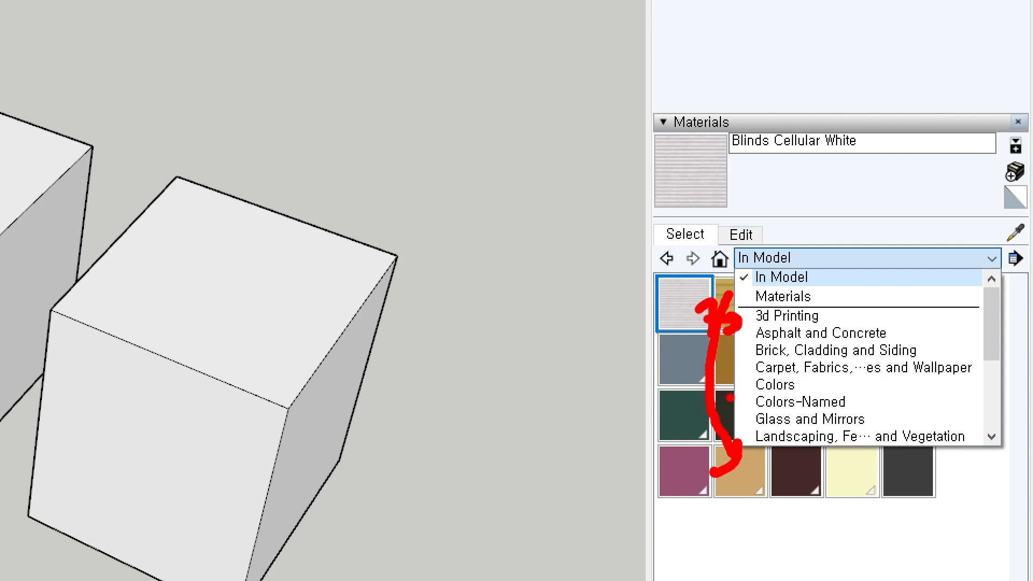
mouse_move(719, 385)
left_mouse_down()
mouse_move(742, 385)
mouse_move(731, 400)
left_mouse_up()
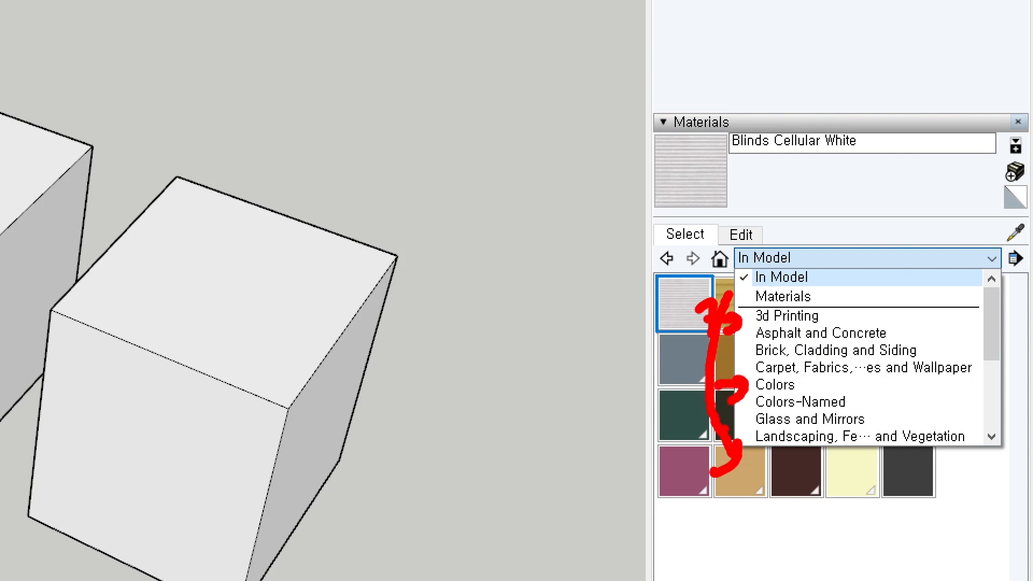
key("Escape")
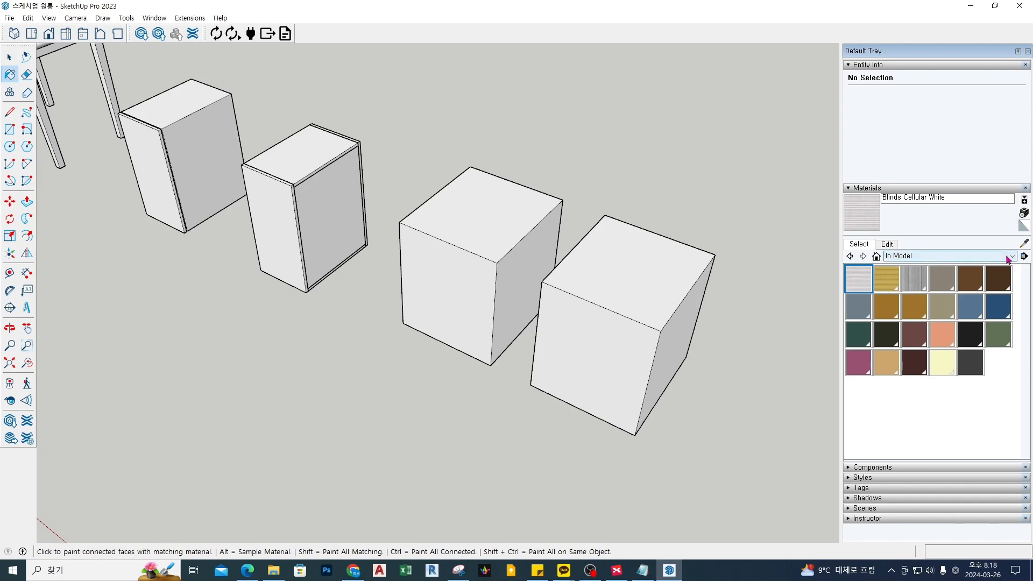
Browse the Tile and Wood material collections, leaving the Wood collection displayed
left_click(1007, 256)
scroll(958, 312, "down", 5)
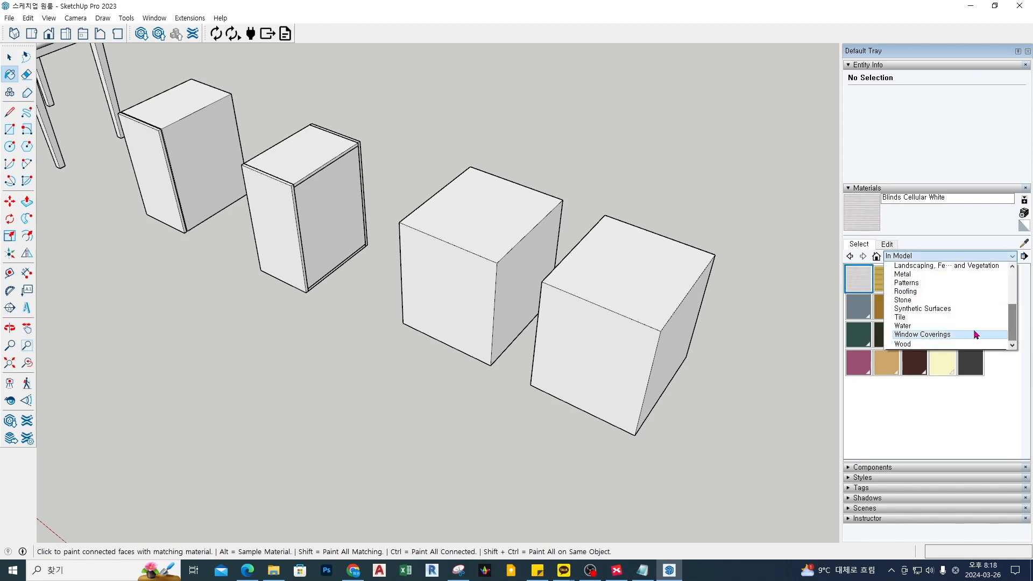
left_click(942, 319)
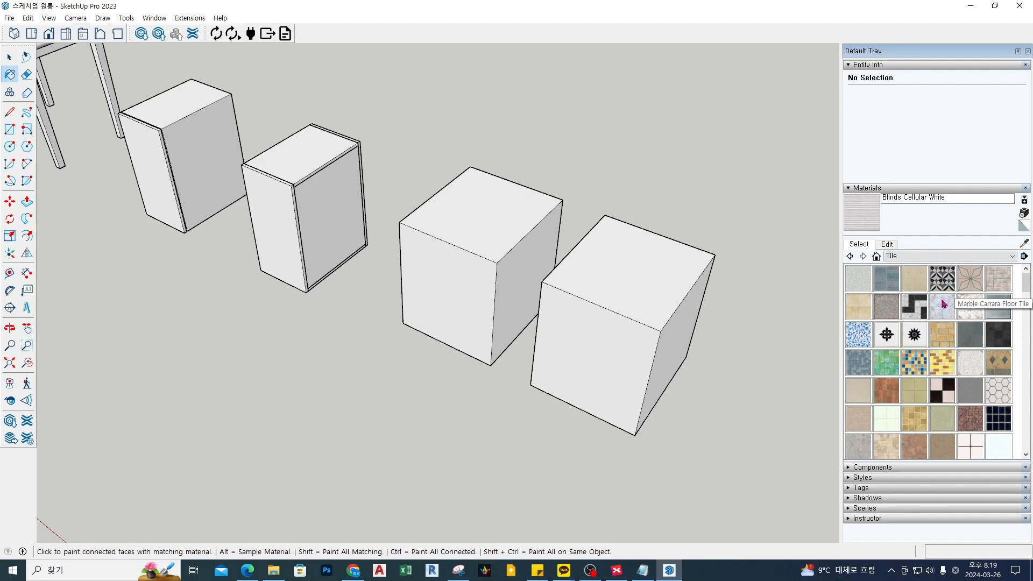
left_click(960, 256)
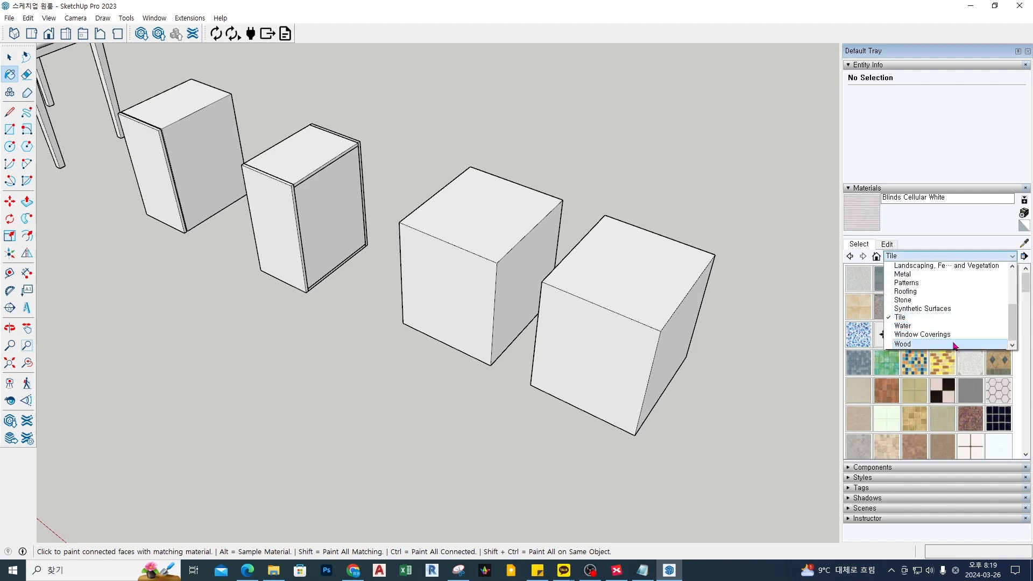
left_click(954, 345)
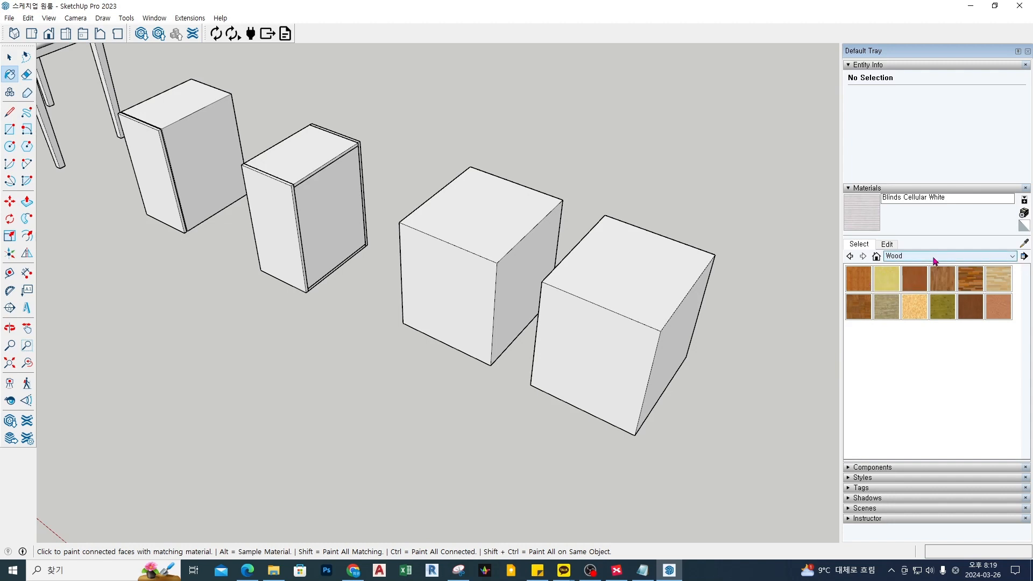
left_click(914, 256)
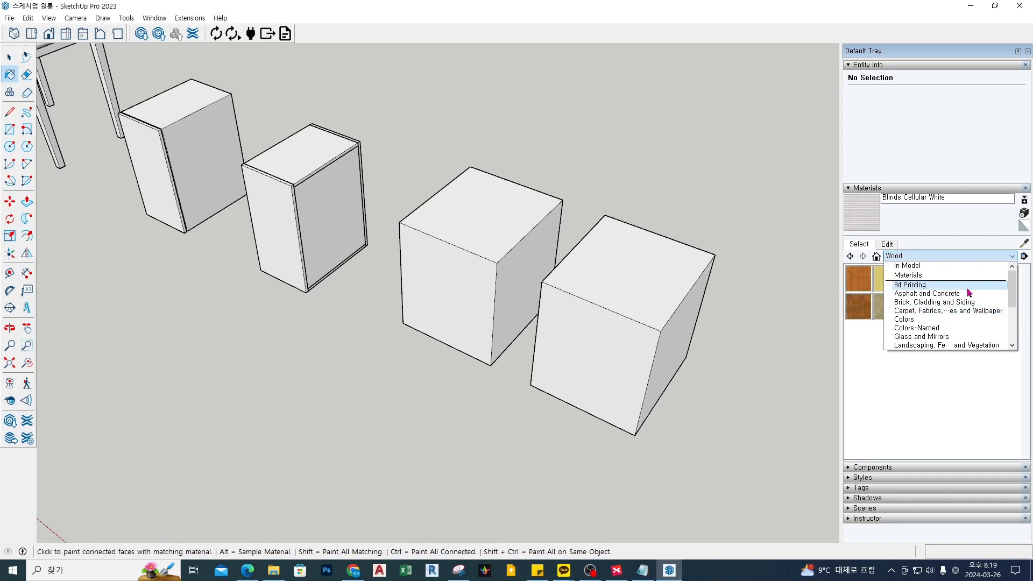
left_click(985, 388)
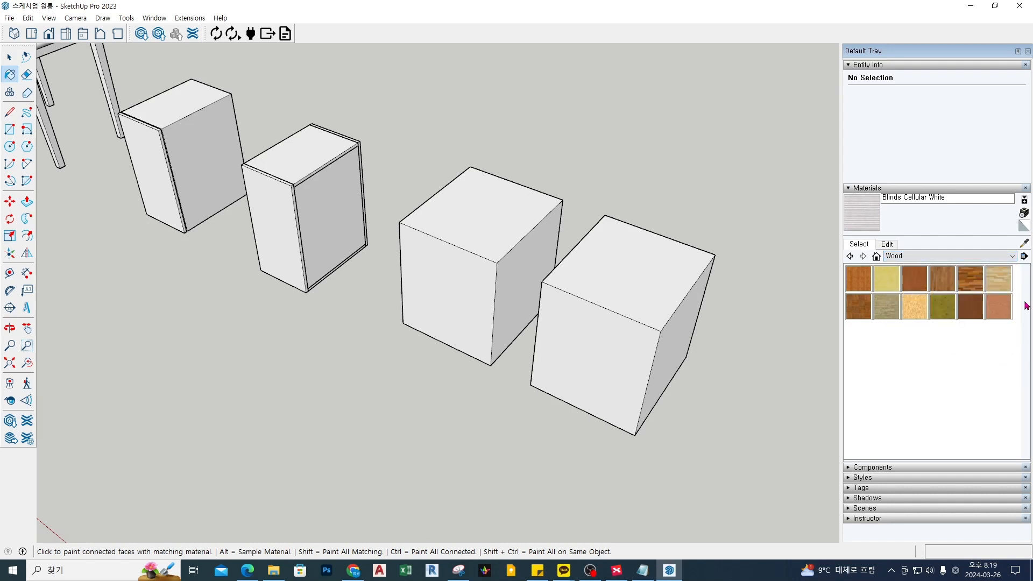
Review the collection management and thumbnail size options available for the Wood collection
left_click(1025, 257)
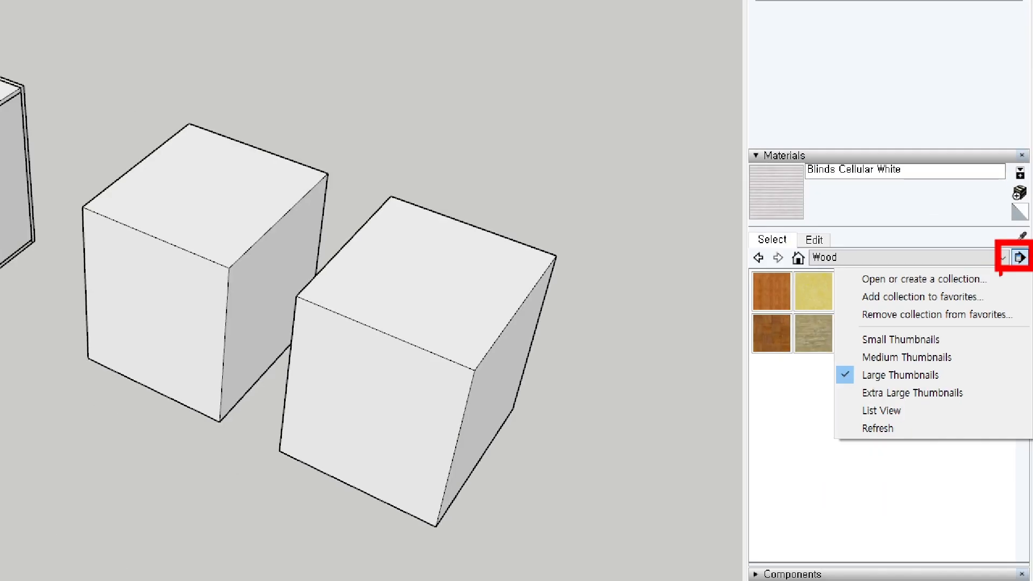
mouse_move(825, 254)
left_mouse_down()
mouse_move(842, 473)
mouse_move(863, 456)
left_mouse_up()
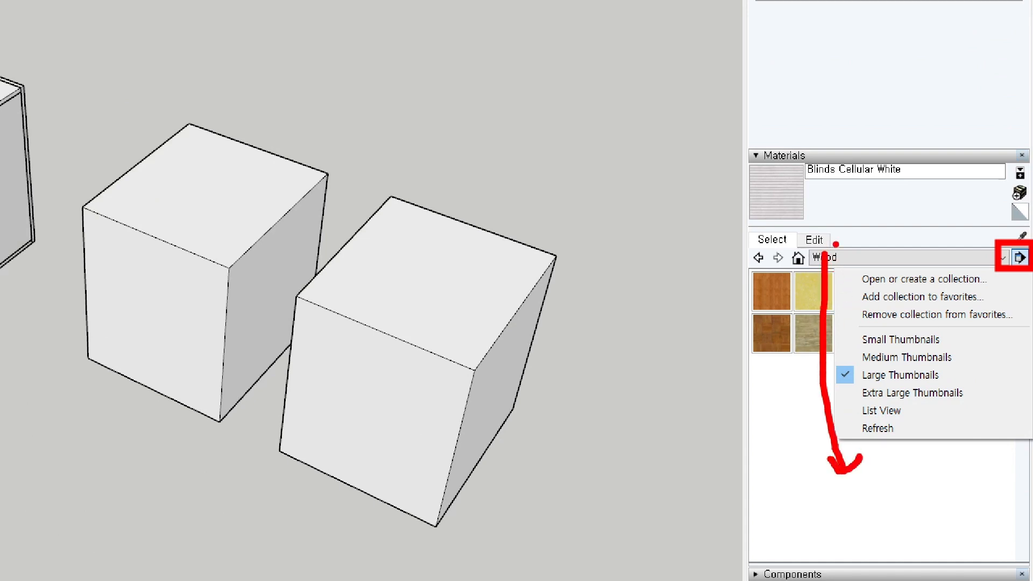
left_click_drag(835, 244, 832, 263)
key("Escape")
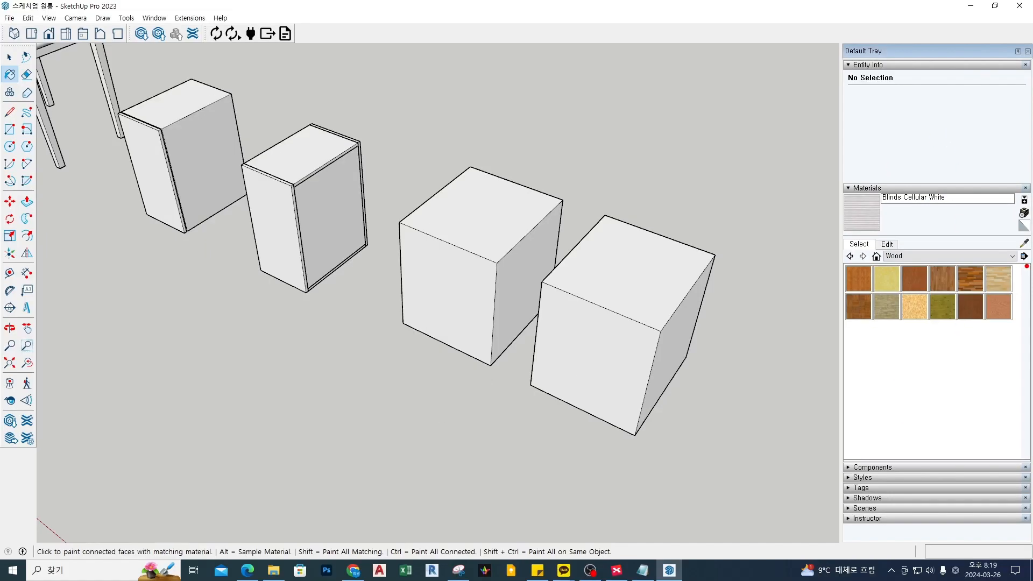
left_click_drag(1027, 266, 1024, 243)
key("Escape")
key("ctrl+1")
left_click_drag(940, 211, 1029, 280, "ctrl")
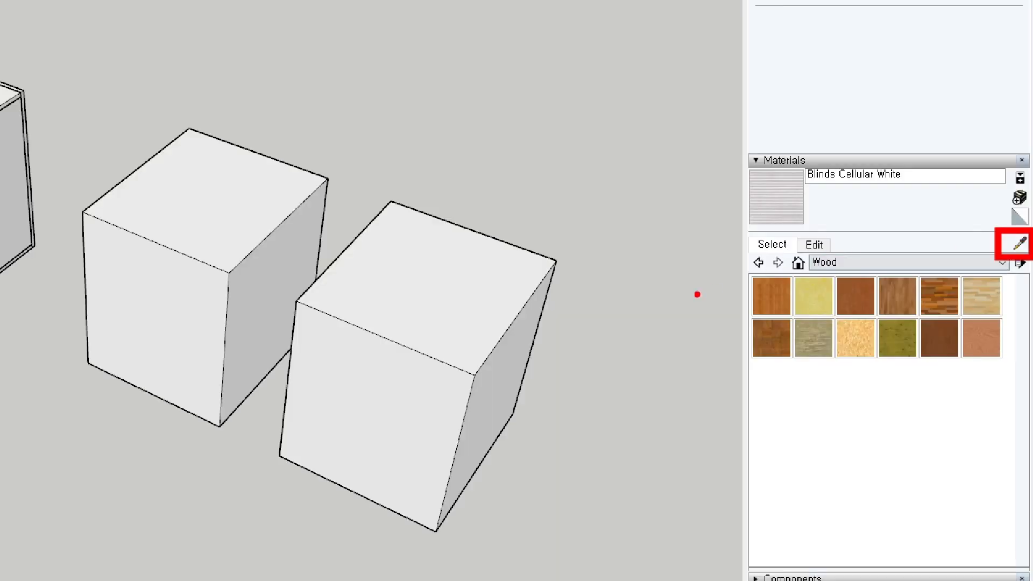
mouse_move(630, 308)
left_mouse_down()
mouse_move(707, 308)
mouse_move(697, 303)
left_mouse_up()
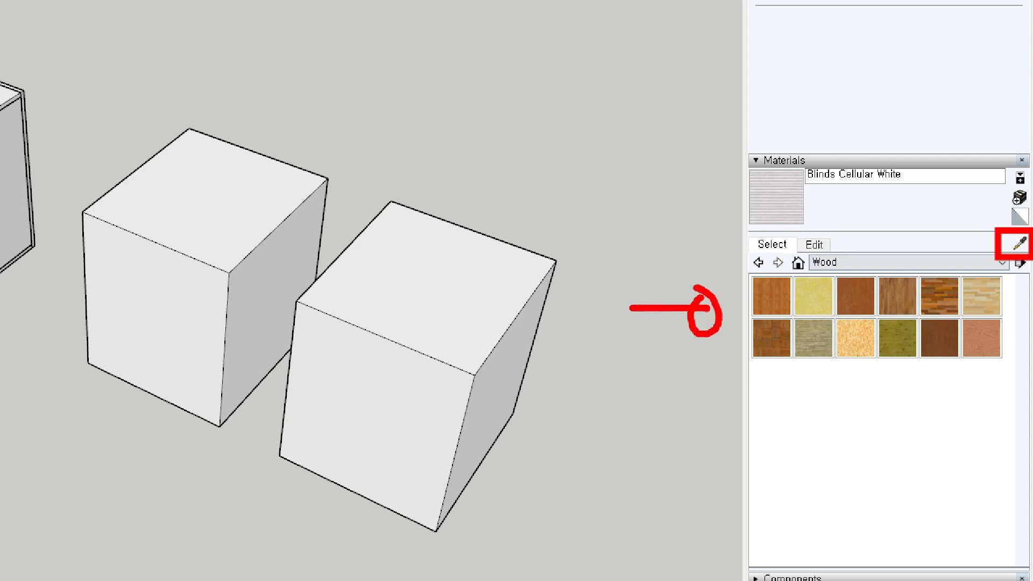
Leave the Paint Bucket and switch to the Select tool
key("Escape")
key("space")
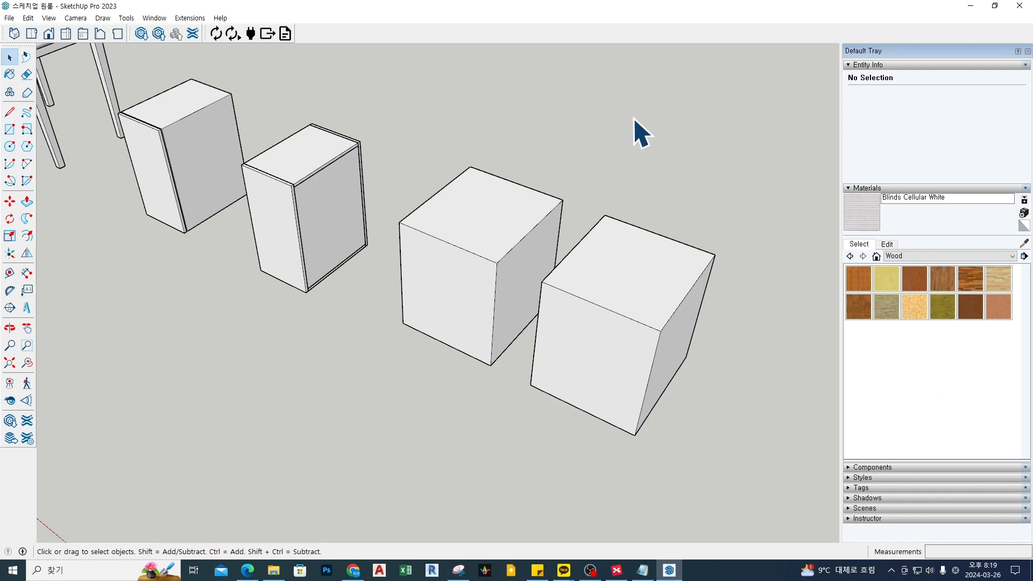
mouse_move(715, 214)
middle_mouse_down()
mouse_move(705, 202)
mouse_move(705, 214)
middle_mouse_up()
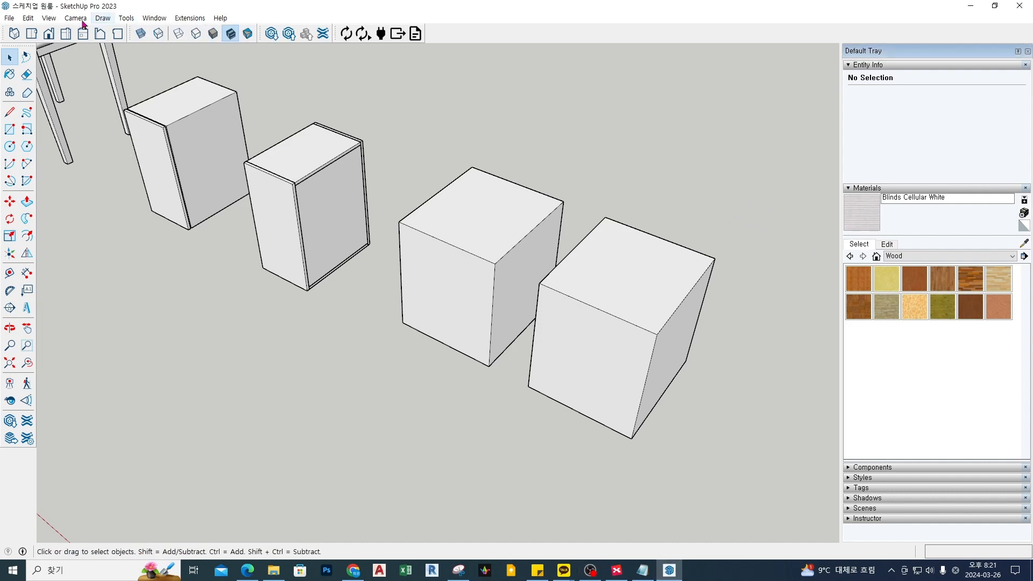
Check the Styles entry in the list of available toolbars and close the list without changes
left_click(49, 19)
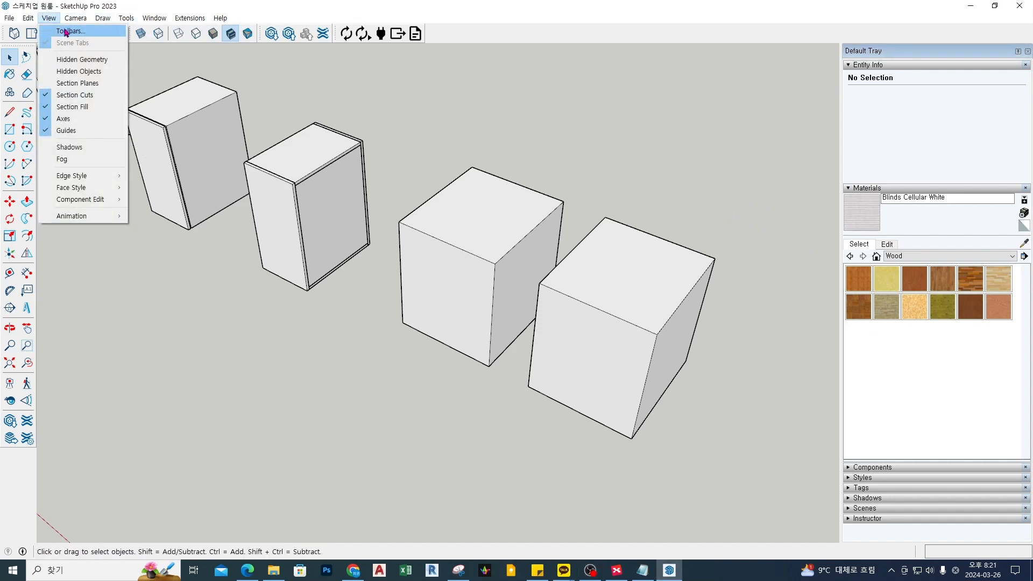
left_click(65, 33)
scroll(458, 302, "down", 3)
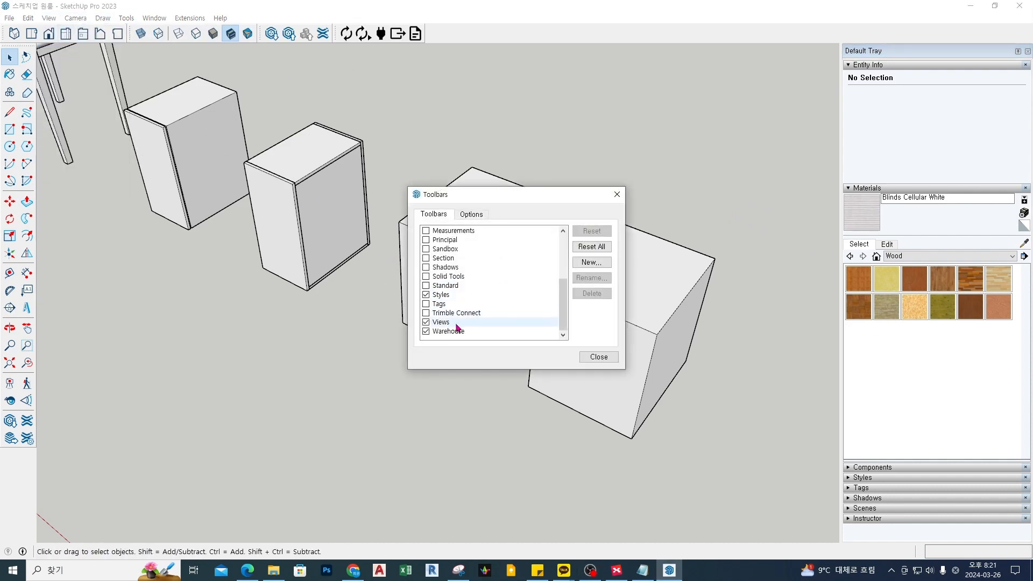
key("ctrl+2")
left_click_drag(405, 305, 470, 283, "ctrl")
key("Escape")
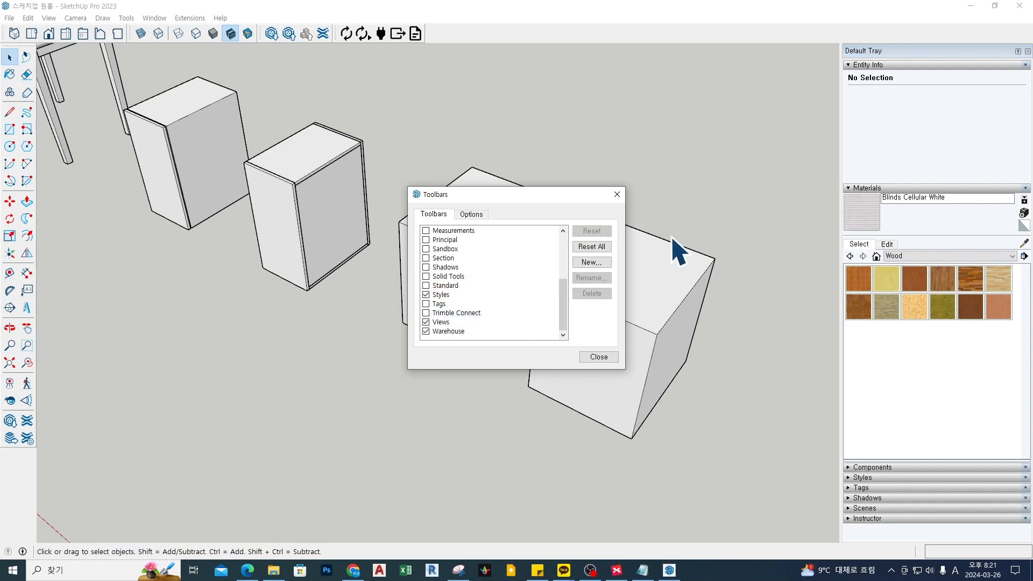
key("Escape")
Examine the whole studio room model together with the furniture pieces placed outside it
middle_click_drag(619, 141, 623, 203)
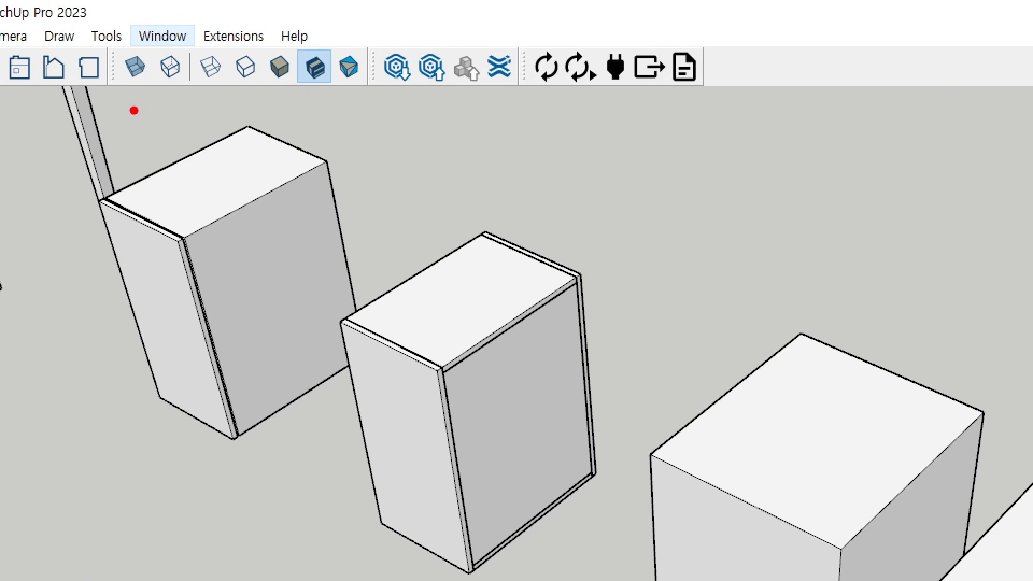
left_click_drag(110, 94, 354, 93)
scroll(385, 192, "down", 7)
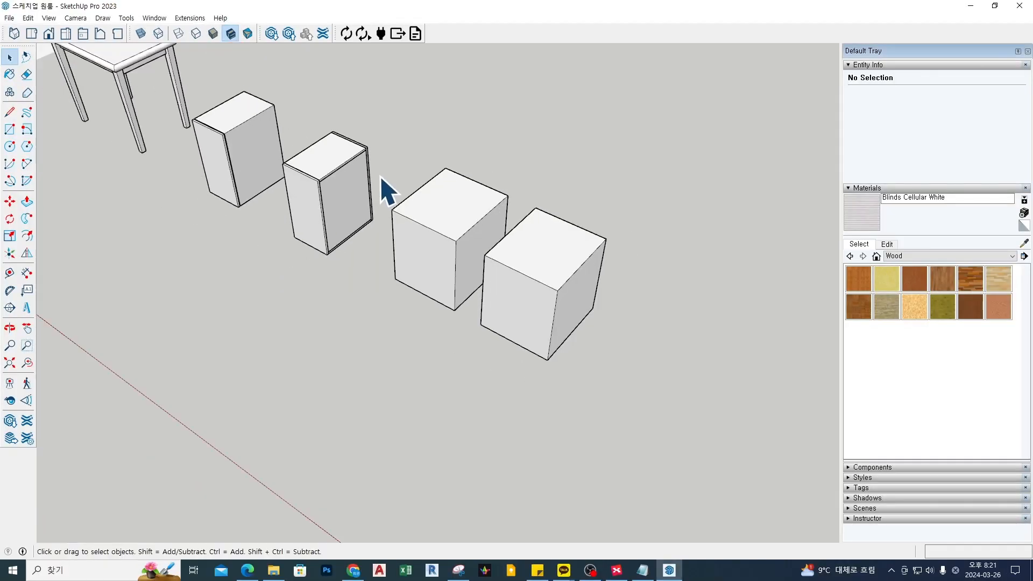
middle_click_drag(425, 234, 348, 150)
scroll(475, 229, "down", 3)
scroll(475, 228, "down", 3)
scroll(324, 151, "up", 9)
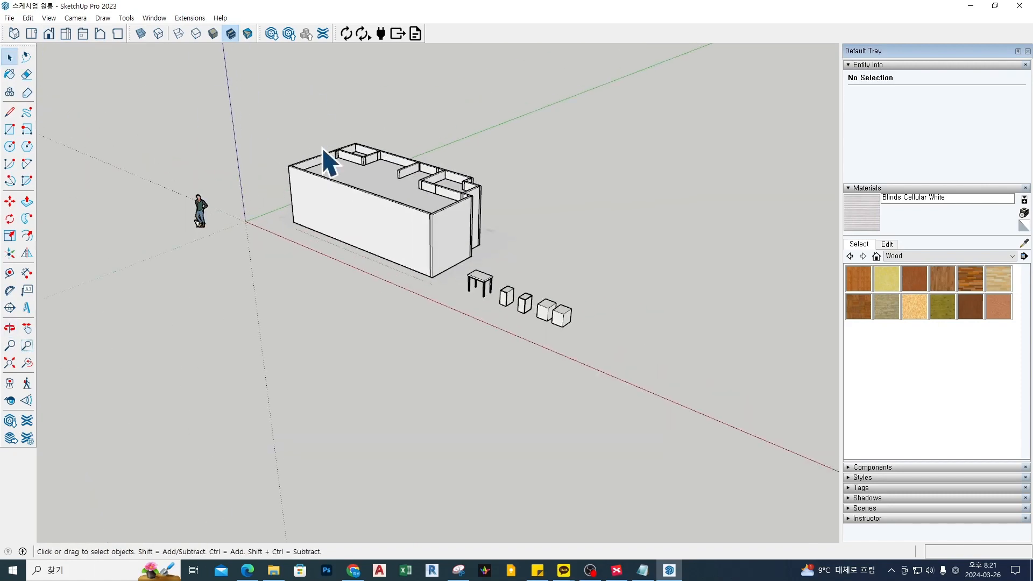
middle_click_drag(443, 213, 382, 177)
scroll(381, 176, "down", 5)
scroll(382, 178, "down", 5)
mouse_move(409, 237)
middle_mouse_down()
mouse_move(421, 253)
mouse_move(404, 231)
middle_mouse_up()
scroll(365, 150, "up", 6)
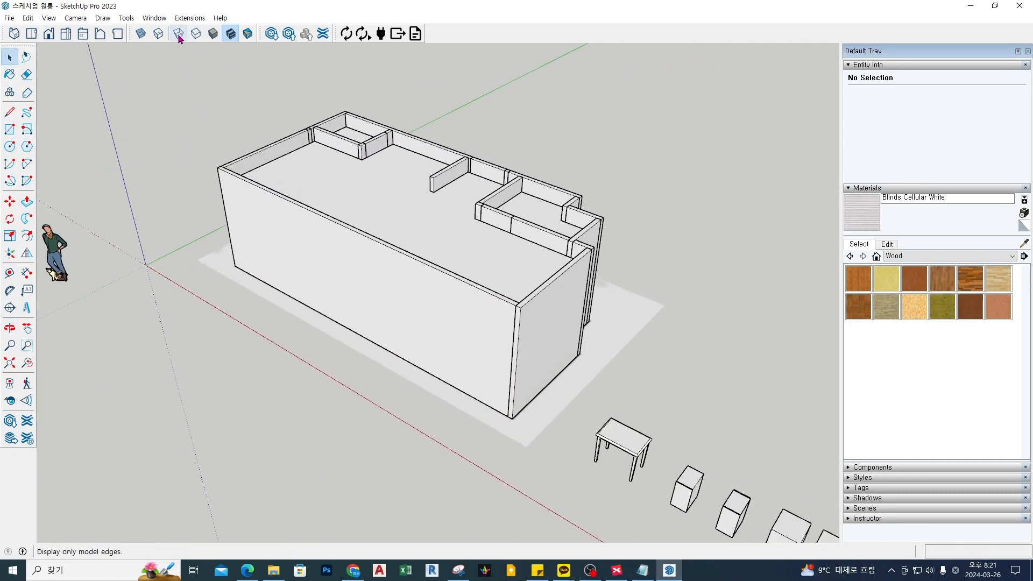
Inspect the room model with X-ray faces and with its hidden back edges displayed
left_click(141, 34)
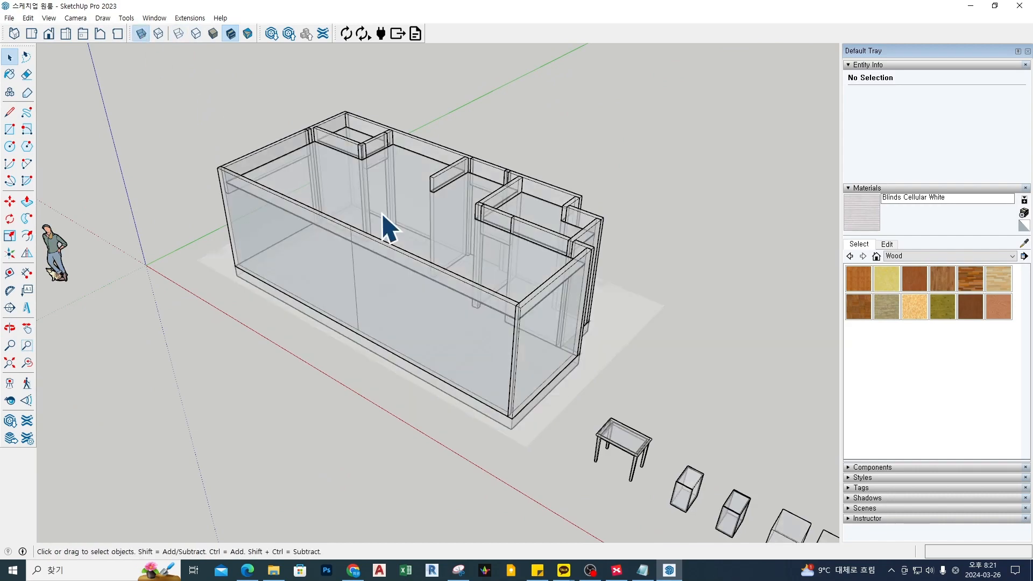
middle_click_drag(330, 240, 357, 237)
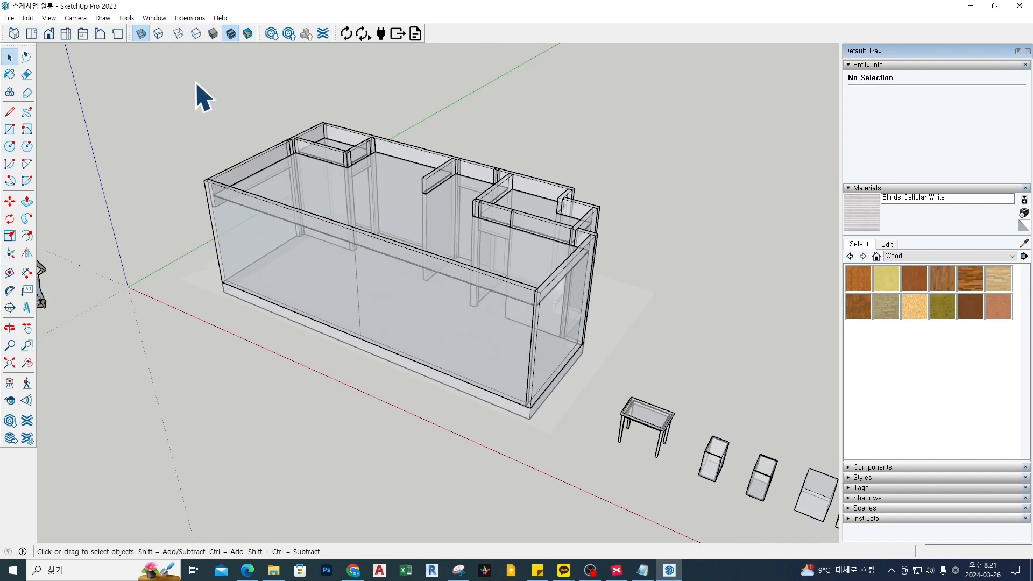
left_click(163, 38)
middle_click_drag(178, 224, 161, 192)
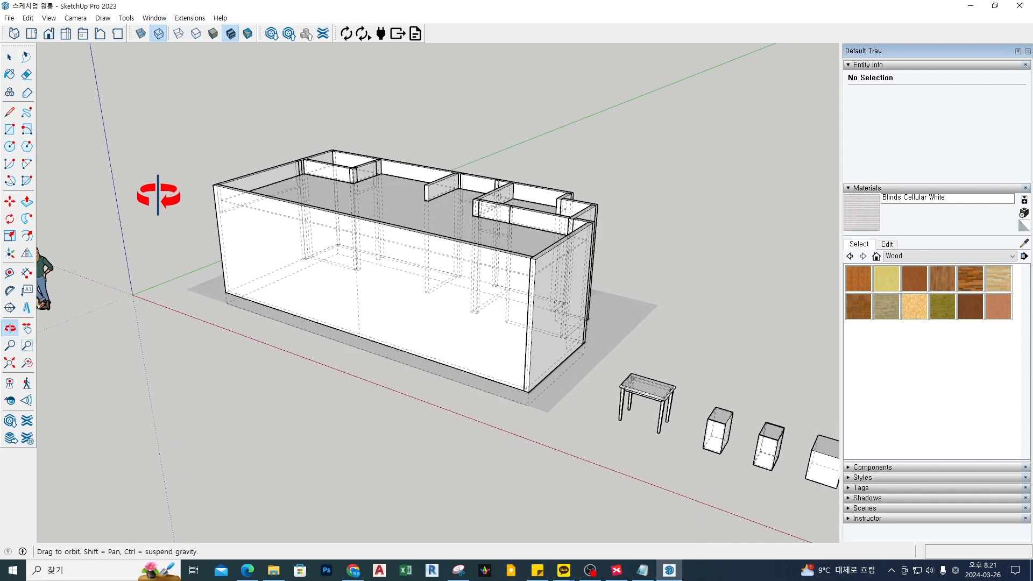
Switch the model's face style to Wireframe and inspect the room's edges
left_click(179, 34)
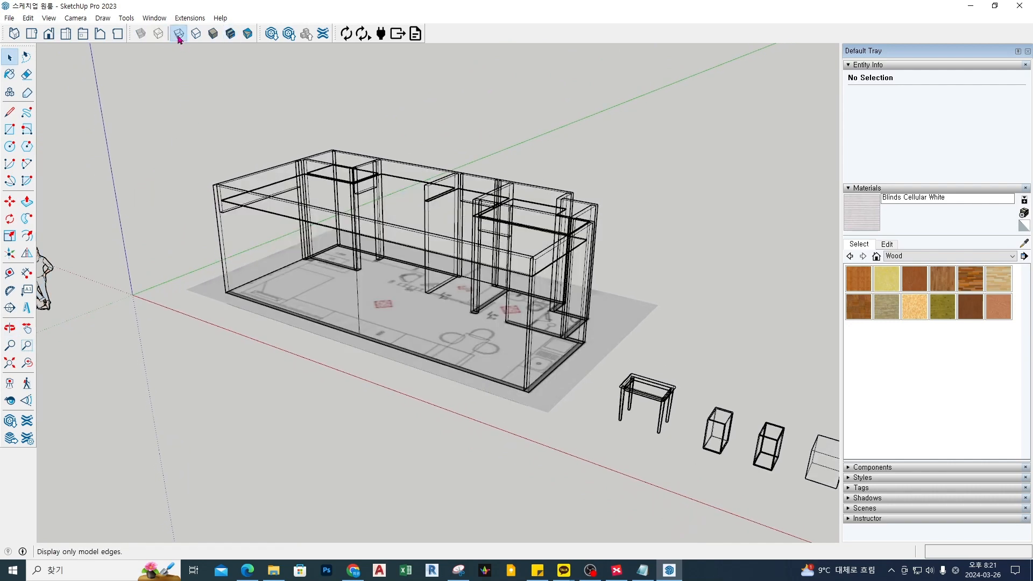
middle_click_drag(202, 134, 194, 185)
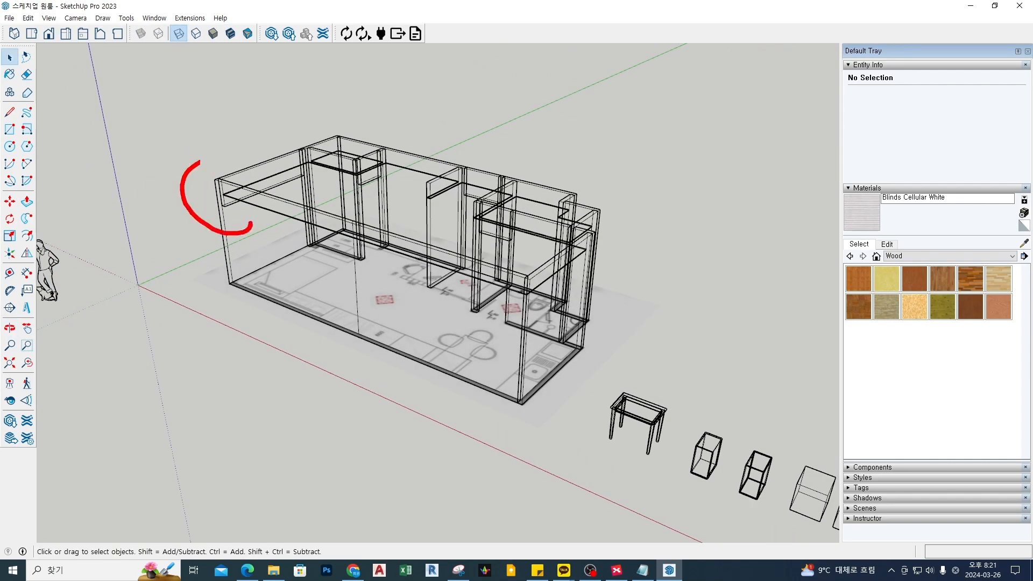
left_click_drag(250, 225, 201, 161)
key("Escape")
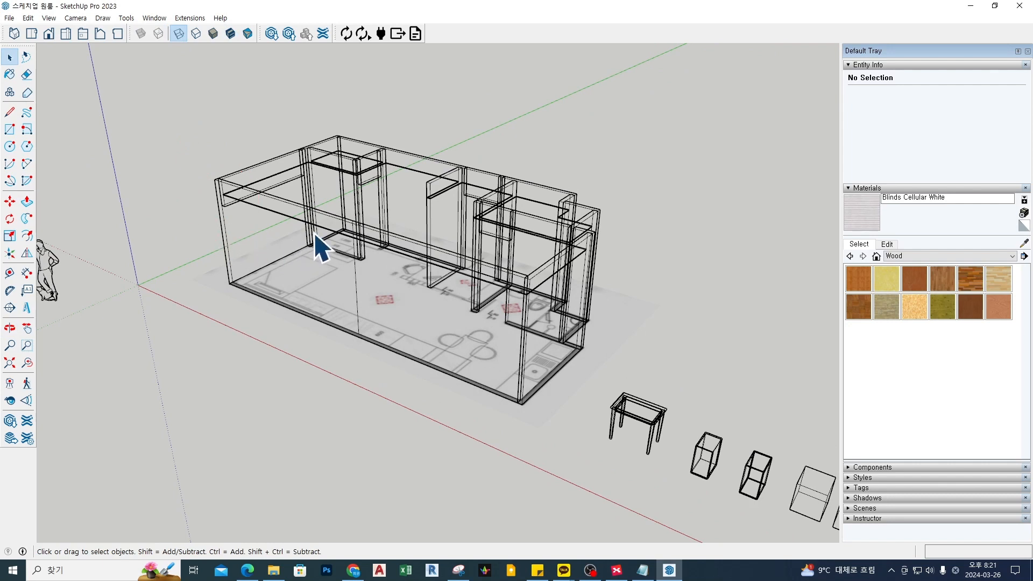
Select three interior wall groups of the wireframe room one after another by their edges
left_click(315, 246)
left_click(324, 249)
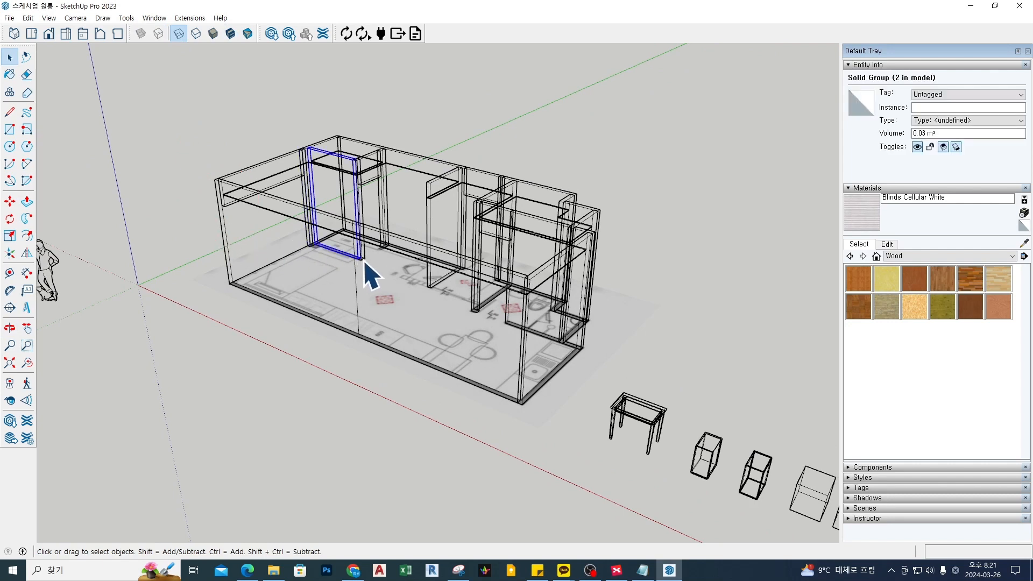
left_click(383, 217)
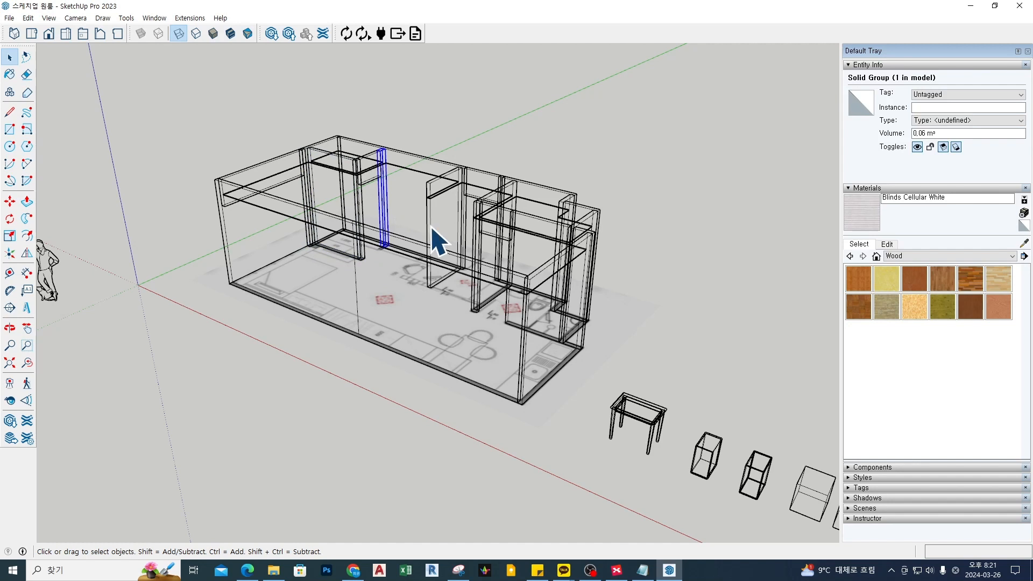
left_click(430, 258)
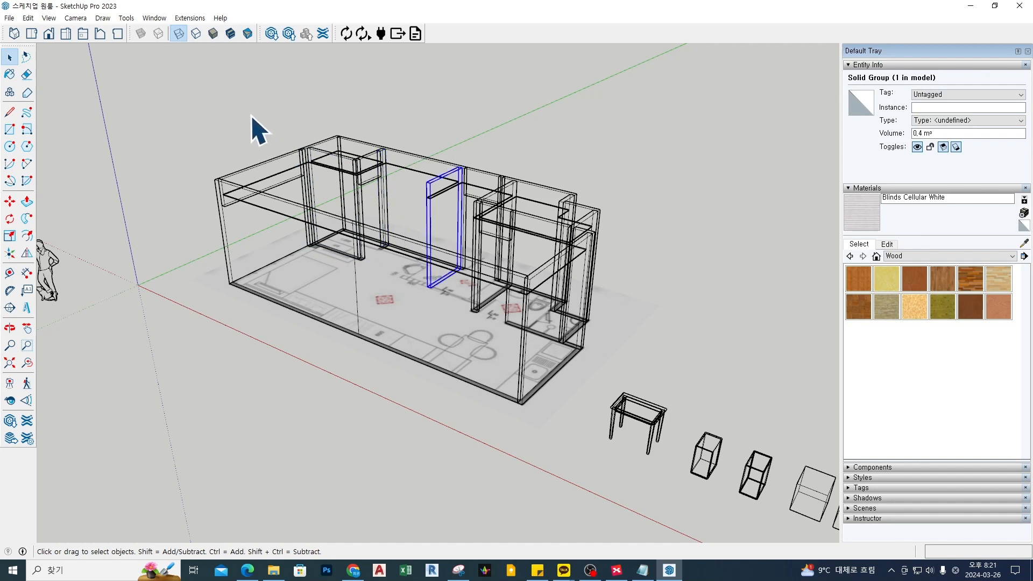
Clear the wall selection and compare the room model in the Hidden Line and Shaded face styles, ending on Shaded
left_click(258, 129)
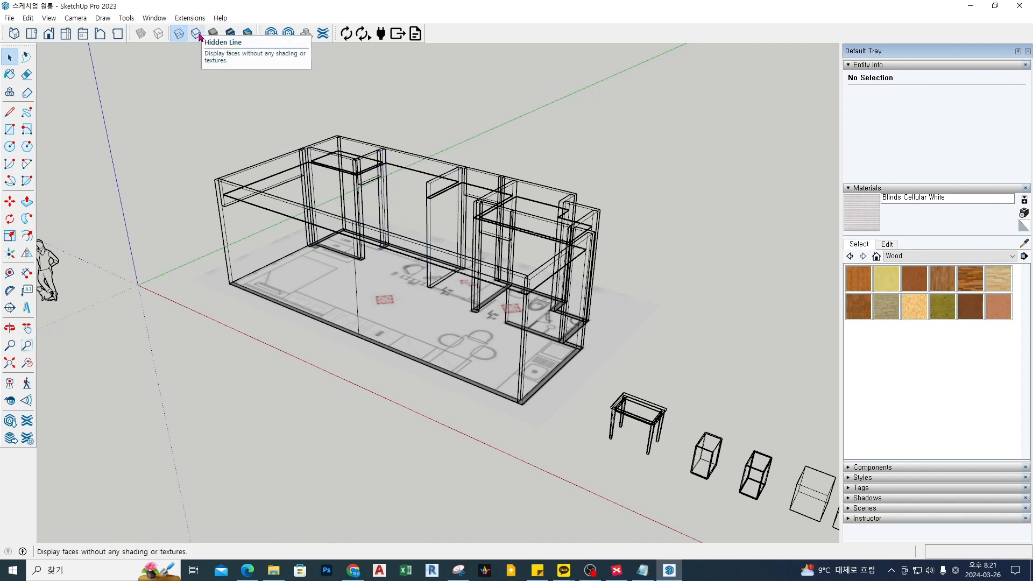
left_click(196, 36)
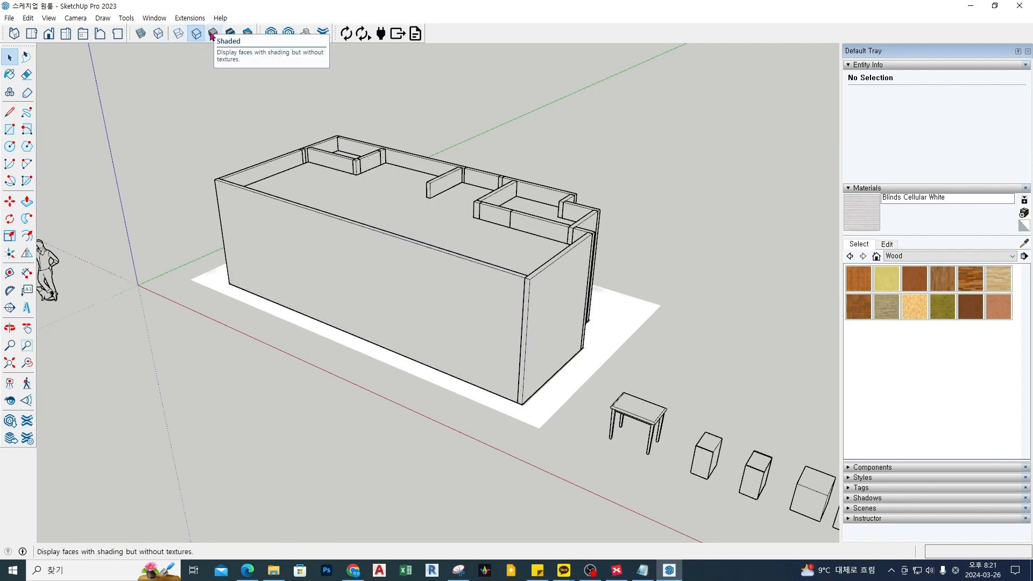
left_click(215, 36)
middle_click_drag(300, 111, 252, 109)
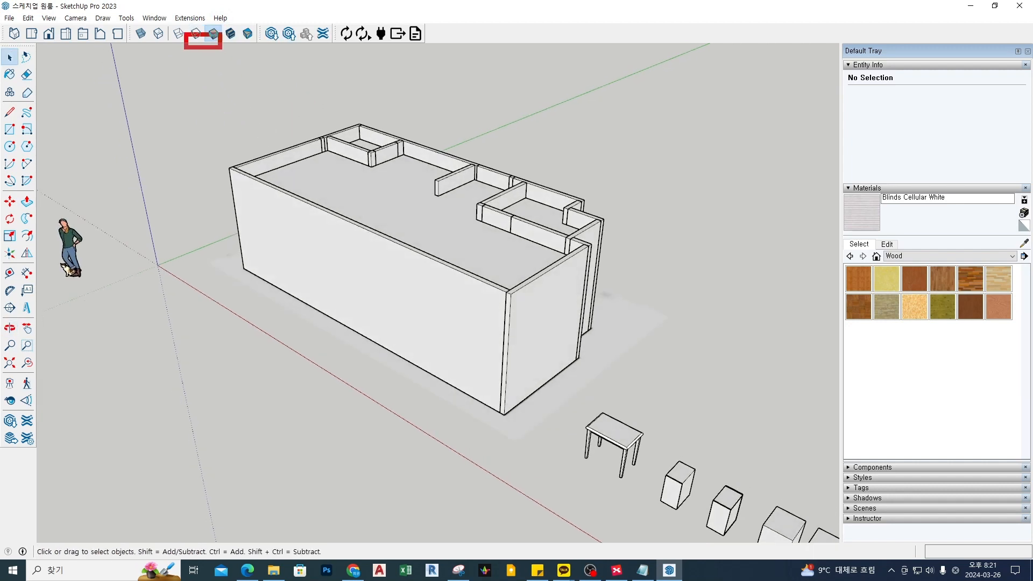
left_click(200, 36)
middle_click_drag(538, 243, 565, 240)
left_click(213, 34)
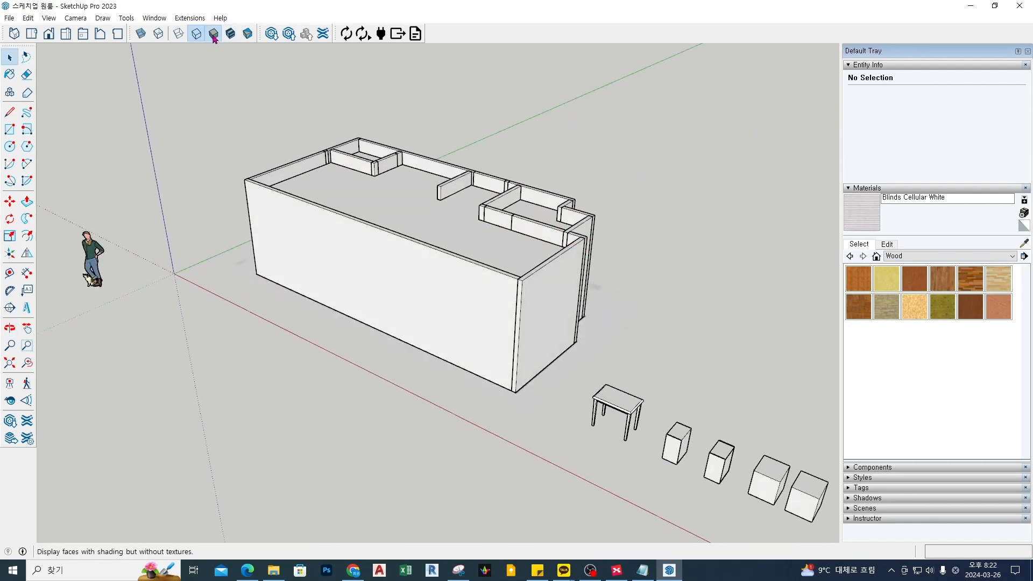
mouse_move(702, 313)
middle_mouse_down()
mouse_move(589, 305)
mouse_move(729, 291)
mouse_move(586, 299)
mouse_move(752, 273)
mouse_move(594, 290)
middle_mouse_up()
key("ctrl+2")
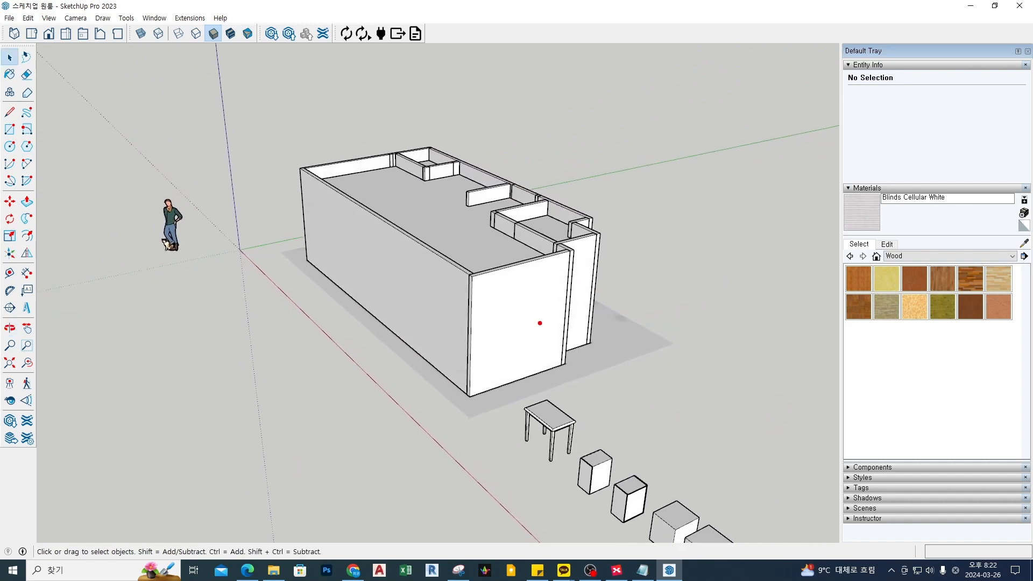
left_click_drag(543, 329, 543, 321)
left_click_drag(308, 212, 301, 222)
mouse_move(356, 218)
left_mouse_down()
mouse_move(329, 240)
mouse_move(339, 257)
left_mouse_up()
mouse_move(392, 256)
left_mouse_down()
mouse_move(366, 283)
mouse_move(374, 304)
left_mouse_up()
left_click_drag(450, 287, 409, 326)
left_click_drag(468, 308, 444, 341)
left_click_drag(478, 320, 448, 367)
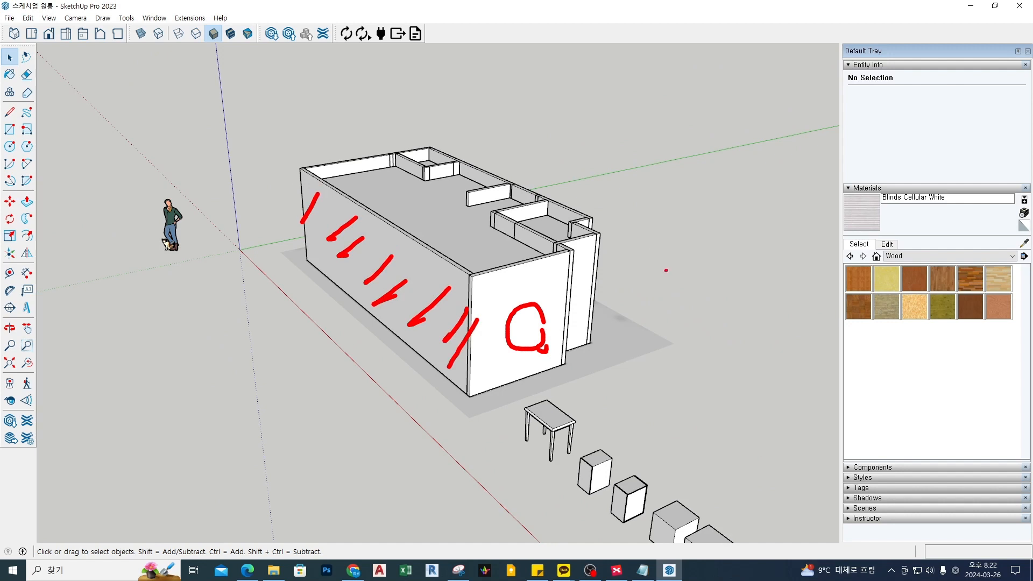
left_click_drag(756, 238, 751, 249)
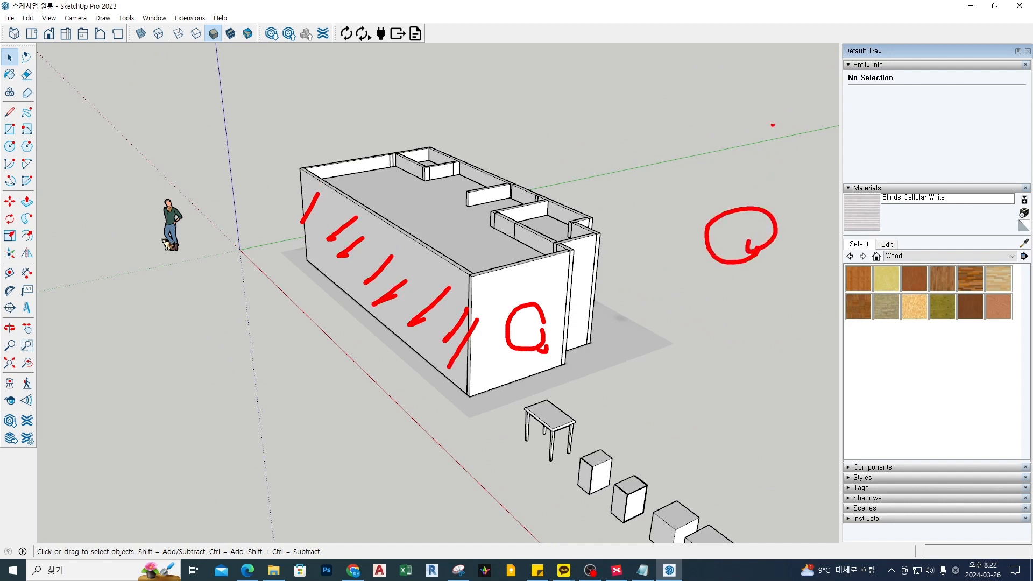
left_click_drag(773, 125, 567, 195)
left_click_drag(751, 177, 668, 322)
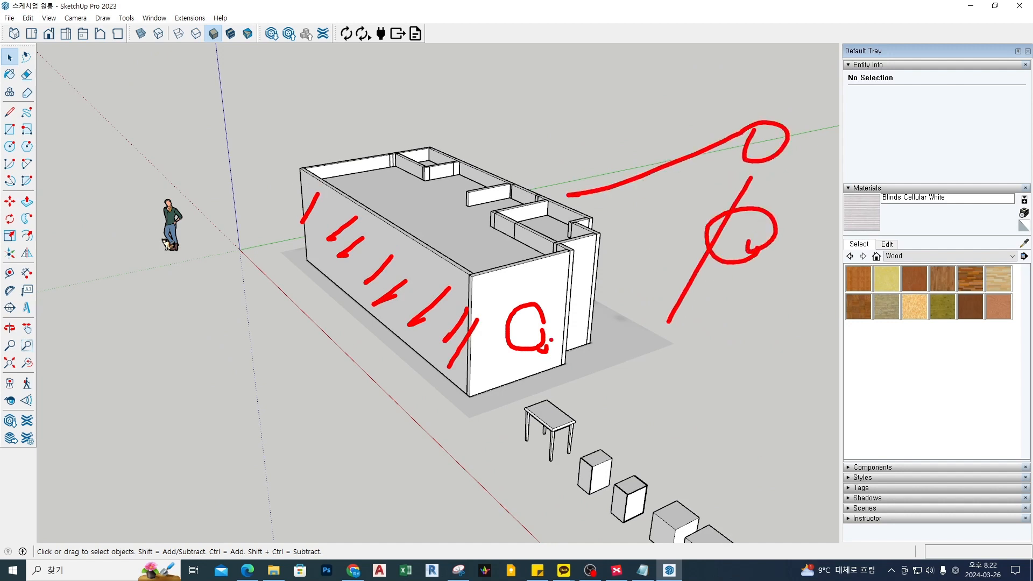
left_click_drag(561, 256, 453, 299)
mouse_move(516, 295)
left_mouse_down()
mouse_move(464, 323)
mouse_move(553, 322)
left_mouse_up()
left_click_drag(488, 351, 552, 333)
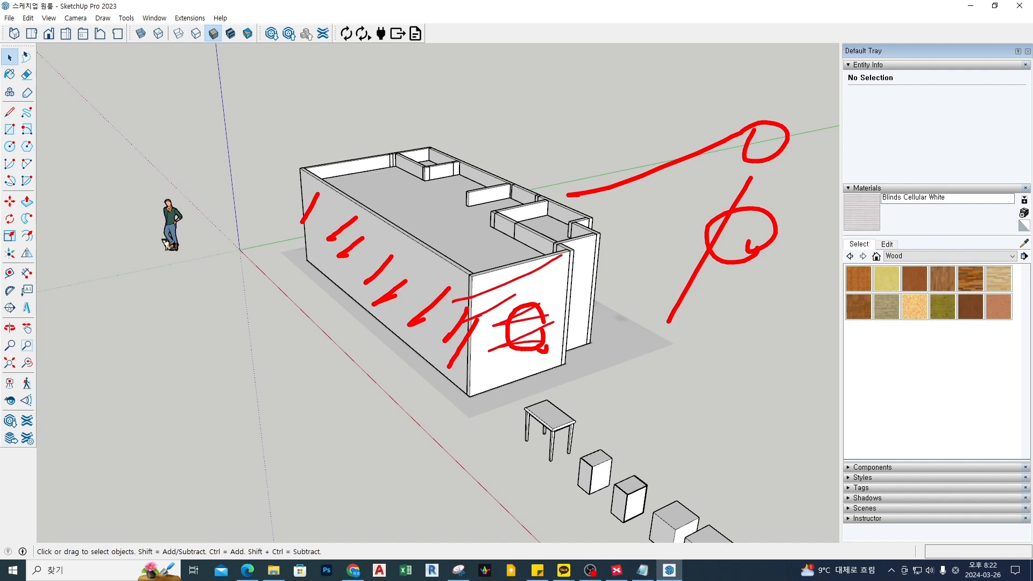
left_click_drag(308, 258, 306, 262)
mouse_move(337, 214)
left_mouse_down()
mouse_move(334, 265)
mouse_move(356, 306)
left_mouse_up()
mouse_move(378, 256)
left_mouse_down()
mouse_move(367, 316)
mouse_move(404, 299)
left_mouse_up()
left_click_drag(424, 296, 423, 327)
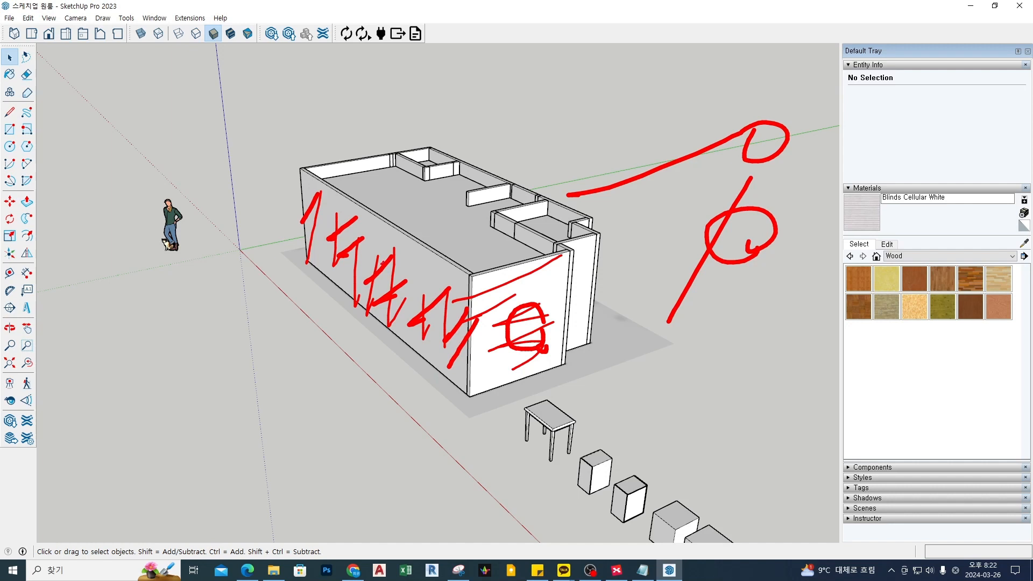
key("Escape")
Compare the room model in the Shaded With Textures and Hidden Line face styles, ending on Shaded
left_click(231, 33)
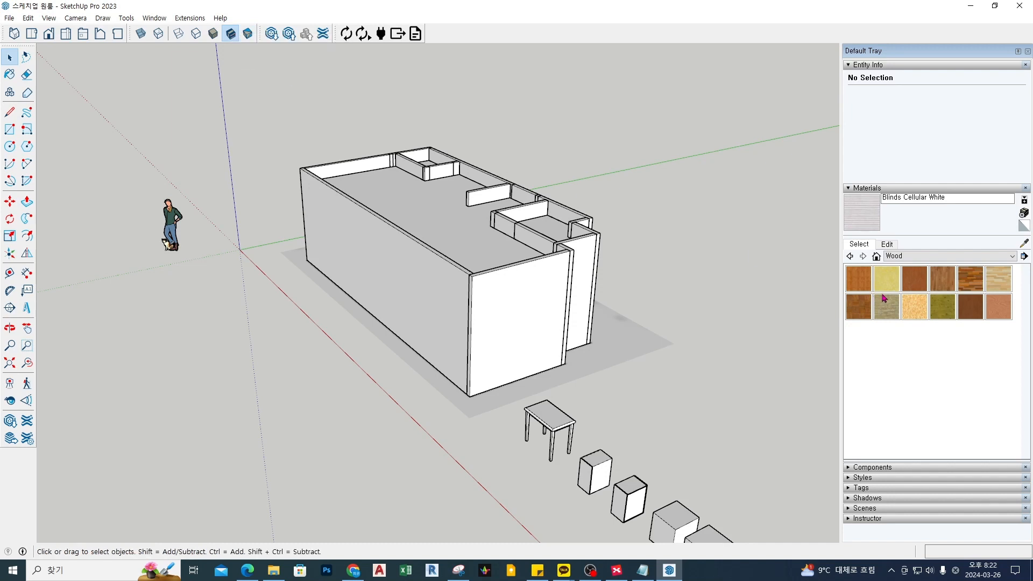
mouse_move(867, 281)
left_mouse_down()
mouse_move(856, 261)
mouse_move(483, 318)
mouse_move(497, 336)
left_mouse_up()
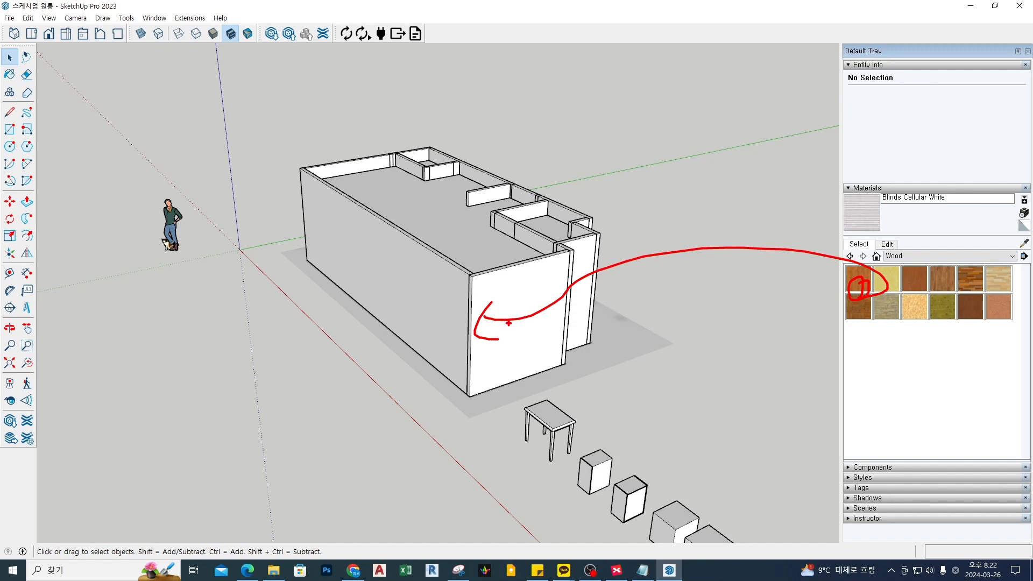
key("Escape")
left_click(200, 38)
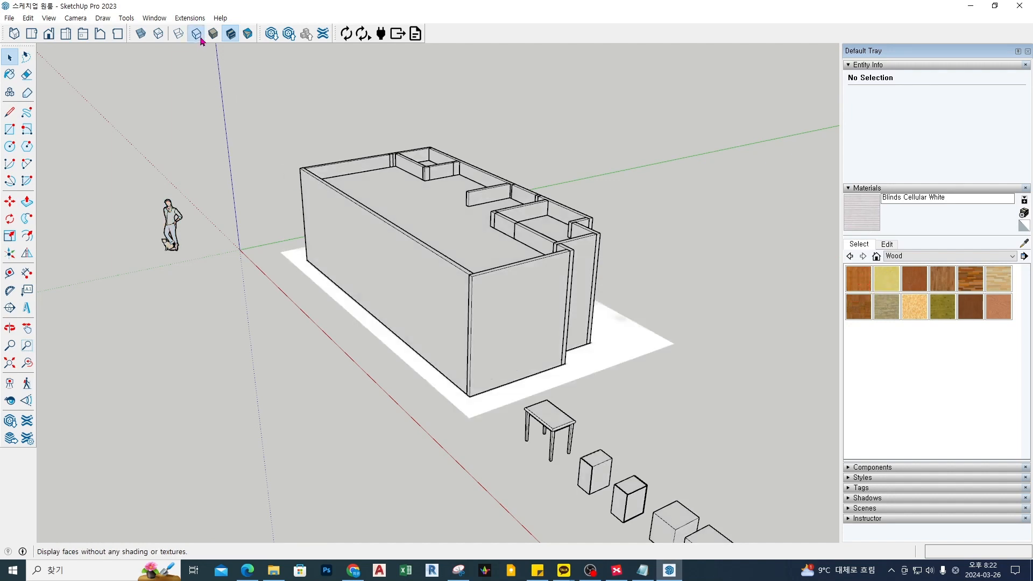
left_click(213, 34)
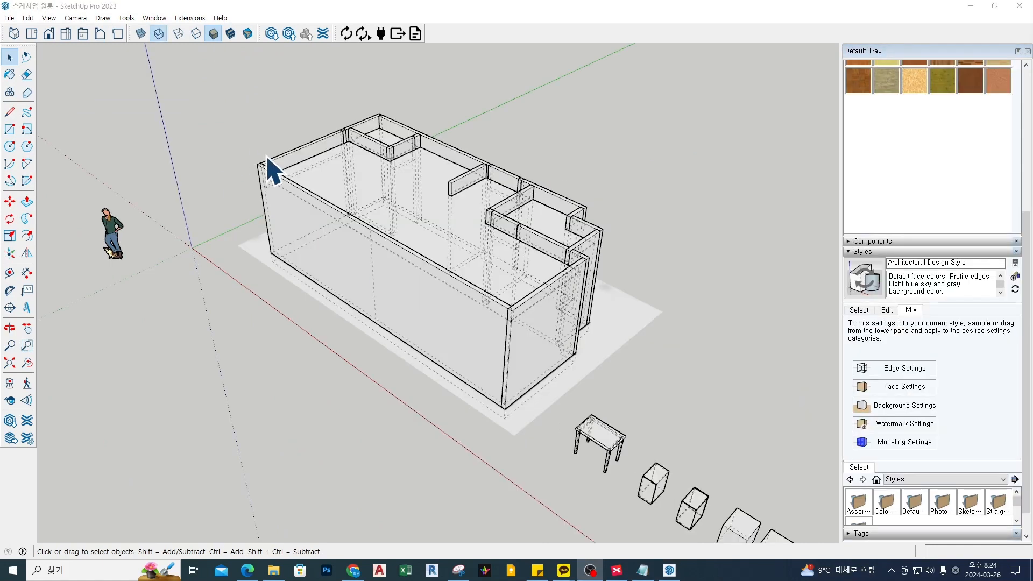
Inspect the room's hidden edges with Back Edges displayed, and turn Back Edges off
middle_click_drag(273, 166, 203, 74)
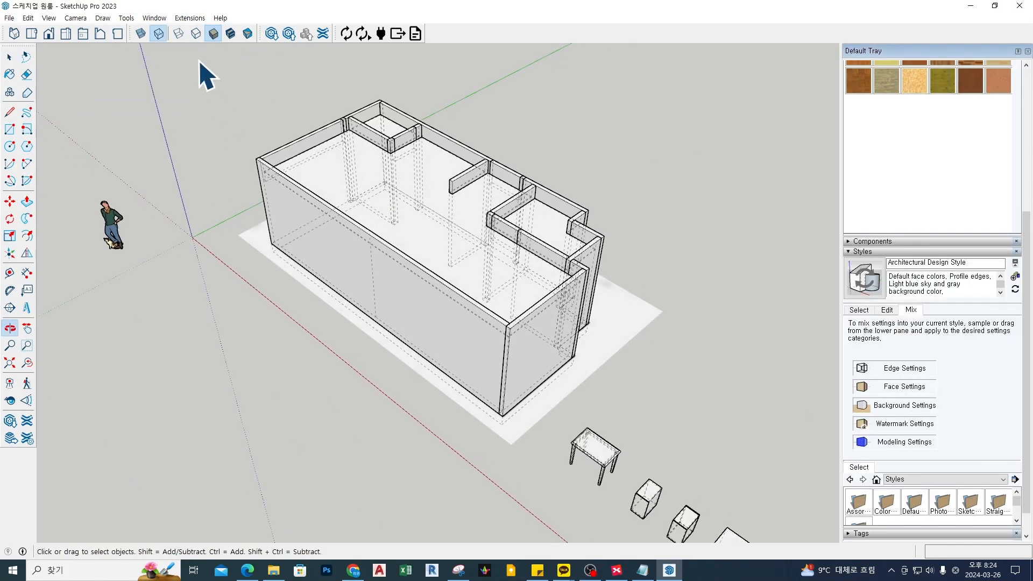
left_click(159, 34)
left_click(159, 34)
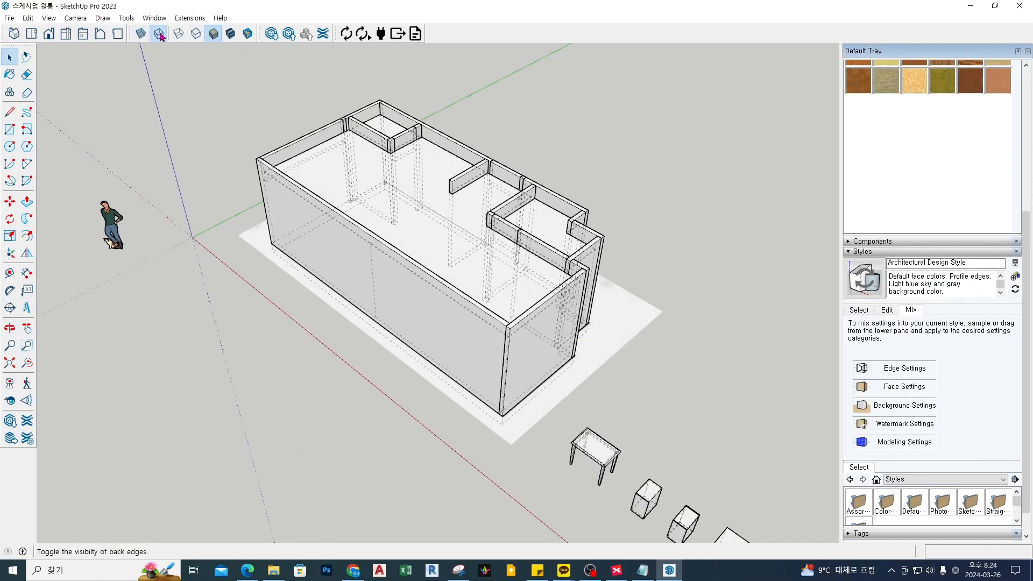
middle_click_drag(272, 353, 357, 272)
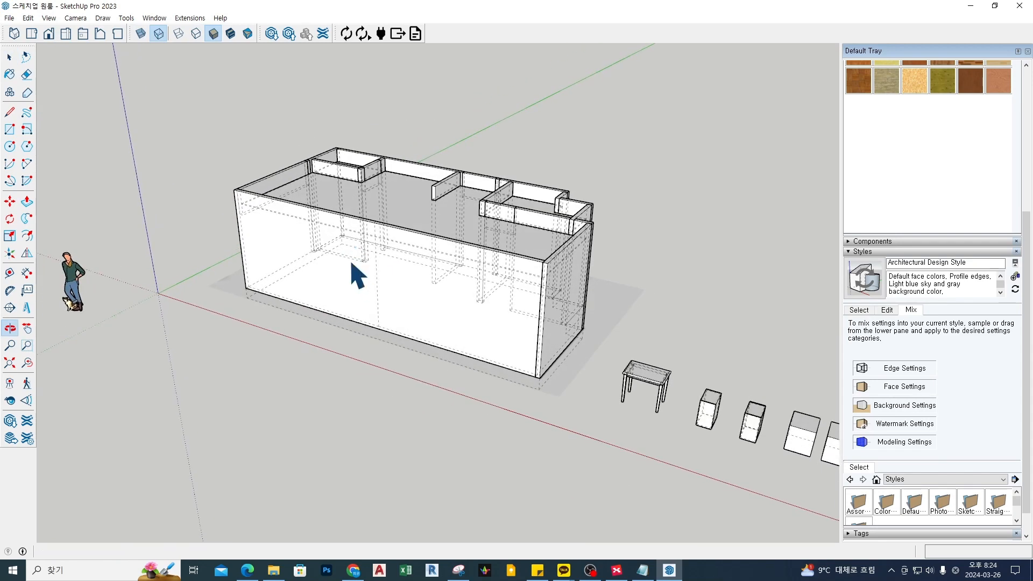
left_click(159, 35)
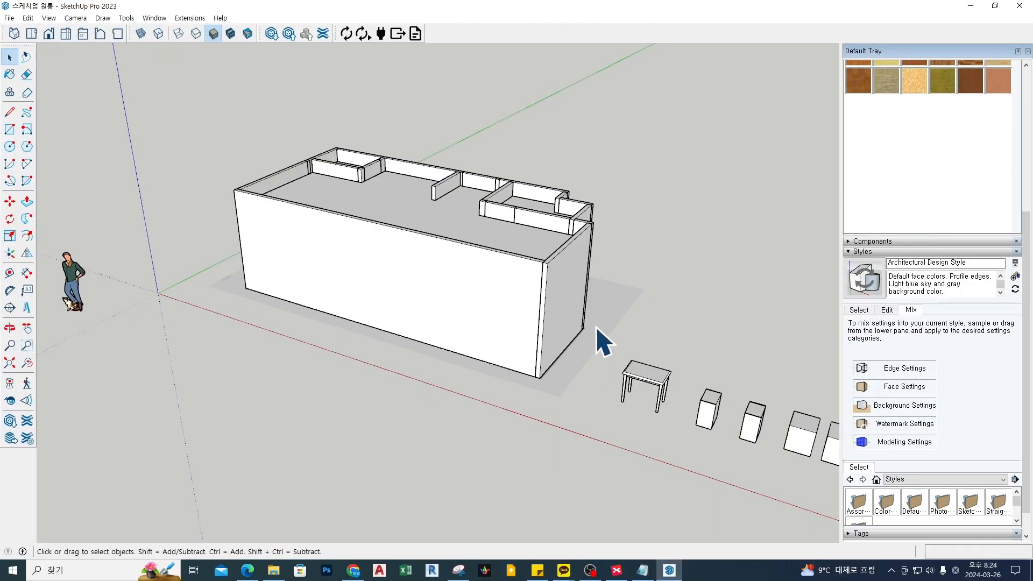
Paint the top face of the second-to-last box in the furniture row with the Blinds Cellular White material
scroll(463, 301, "down", 5)
scroll(535, 352, "up", 8)
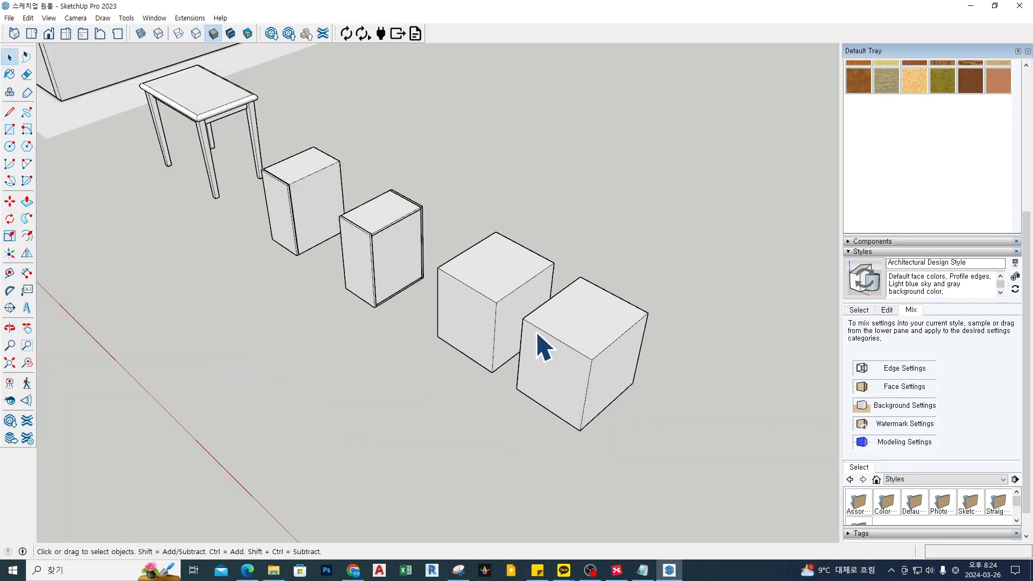
left_click(9, 74)
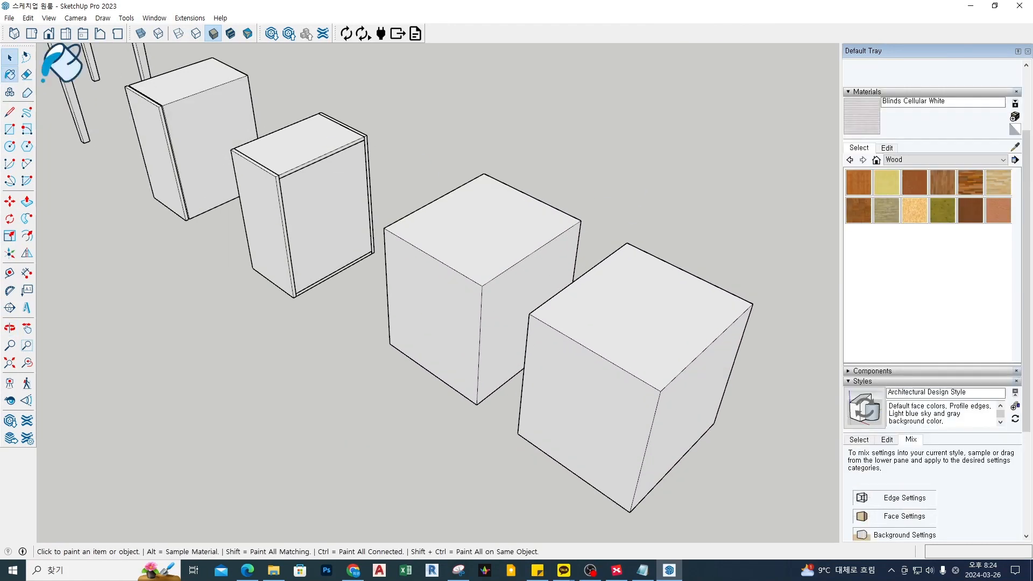
mouse_move(506, 162)
middle_mouse_down()
mouse_move(496, 185)
mouse_move(548, 167)
middle_mouse_up()
scroll(549, 168, "down", 3)
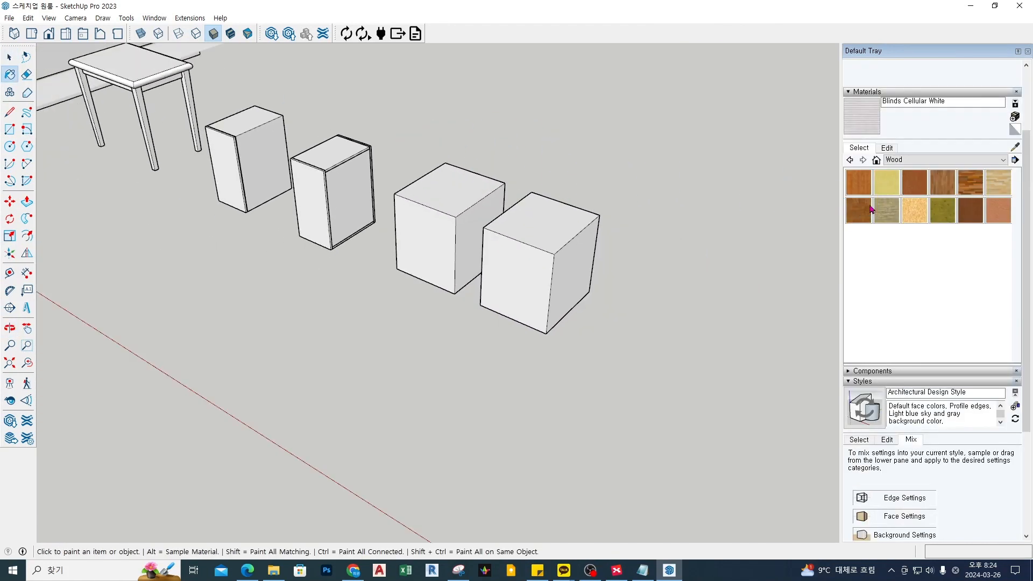
scroll(652, 196, "up", 2)
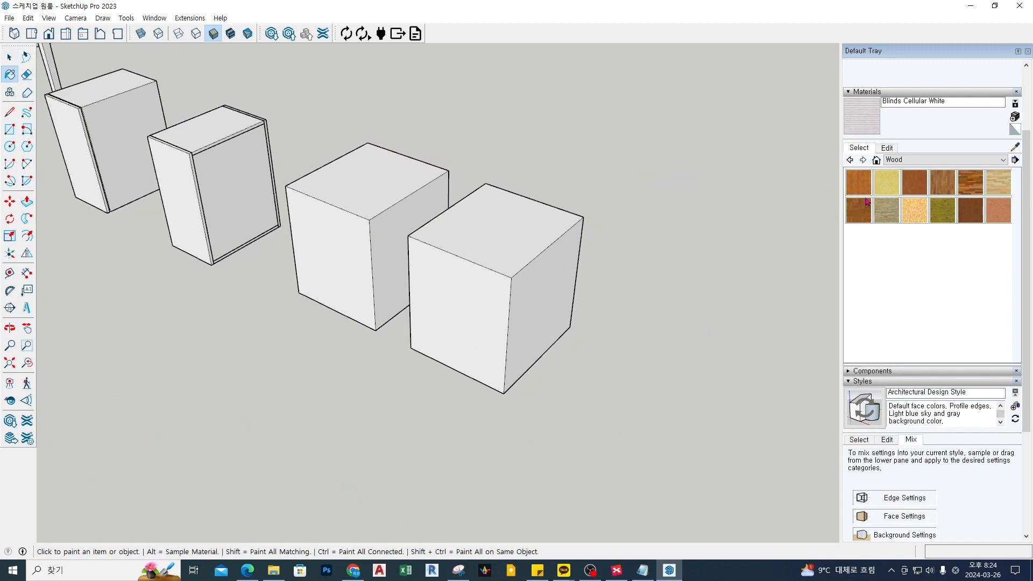
left_click(939, 159)
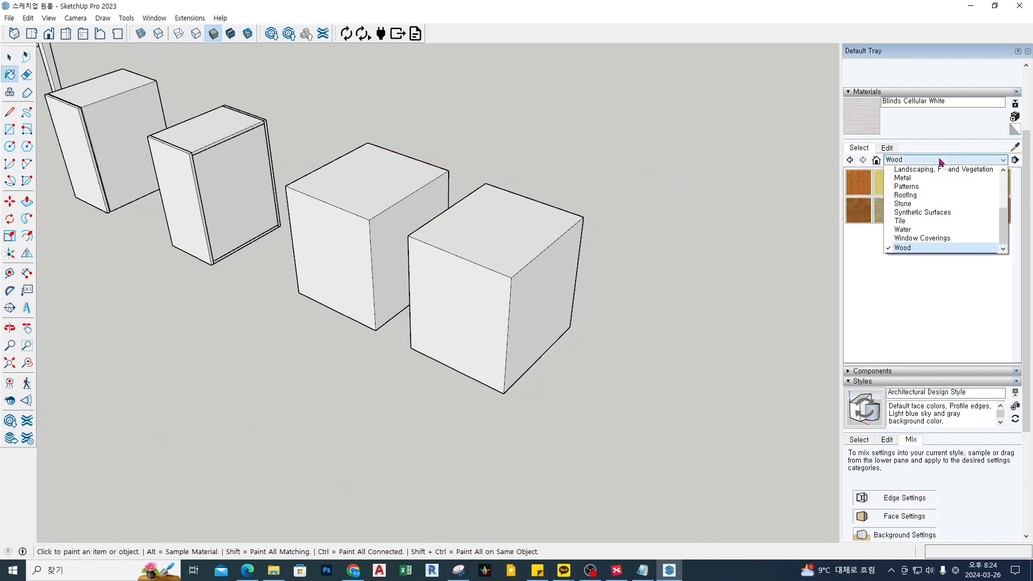
left_click(931, 248)
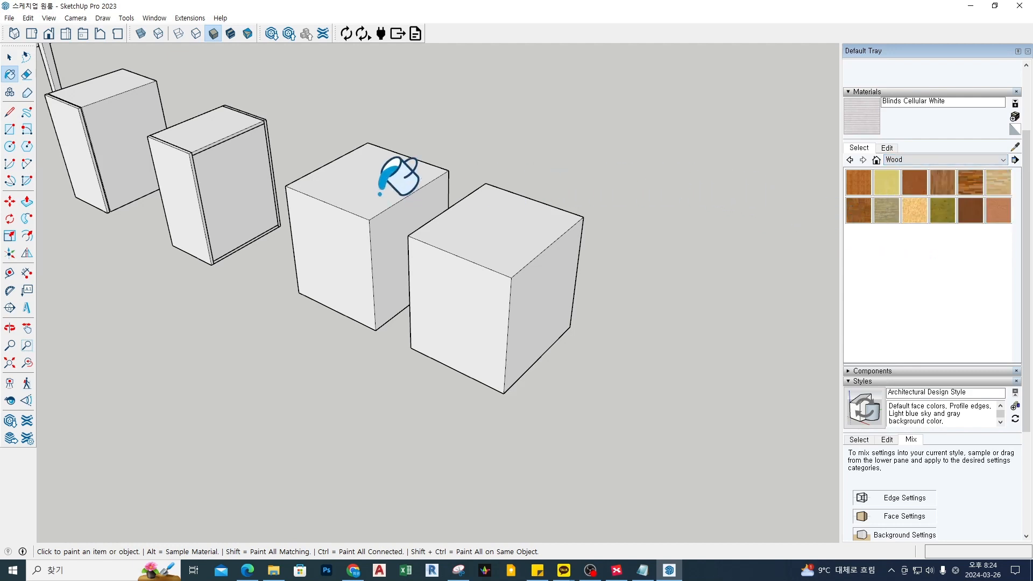
middle_click_drag(338, 235, 353, 261)
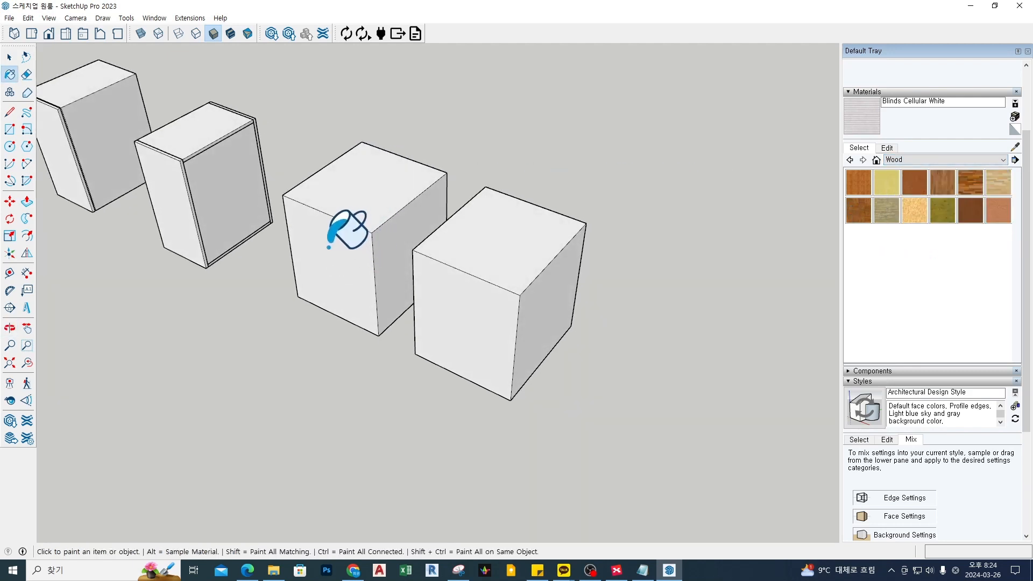
left_click(371, 180)
middle_click_drag(516, 237, 434, 226)
scroll(318, 161, "up", 5)
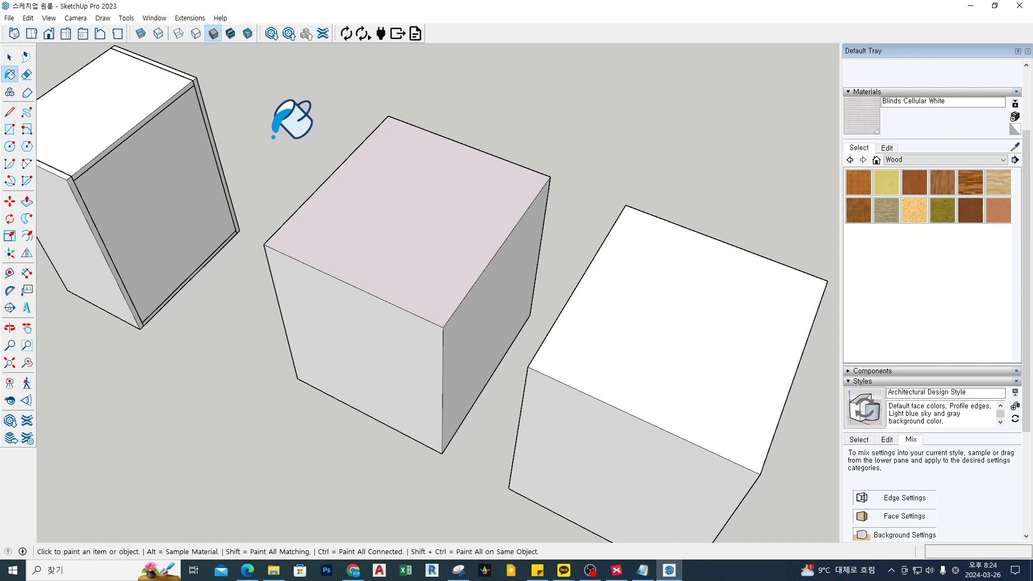
Compare the painted box top in the Shaded and Shaded With Textures face styles, ending on Shaded With Textures
left_click(226, 41)
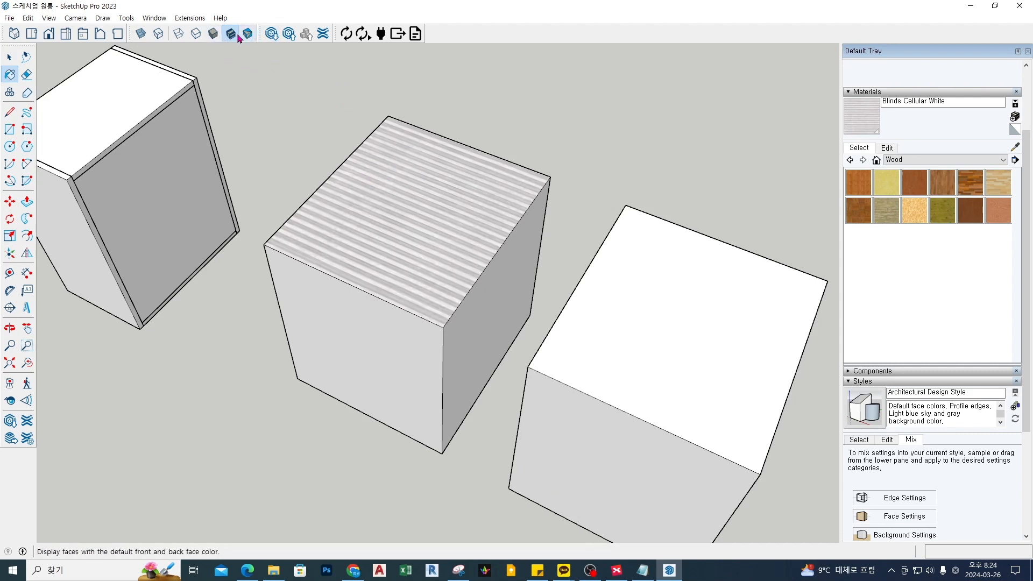
left_click(213, 34)
mouse_move(404, 215)
middle_mouse_down()
mouse_move(399, 150)
mouse_move(396, 173)
middle_mouse_up()
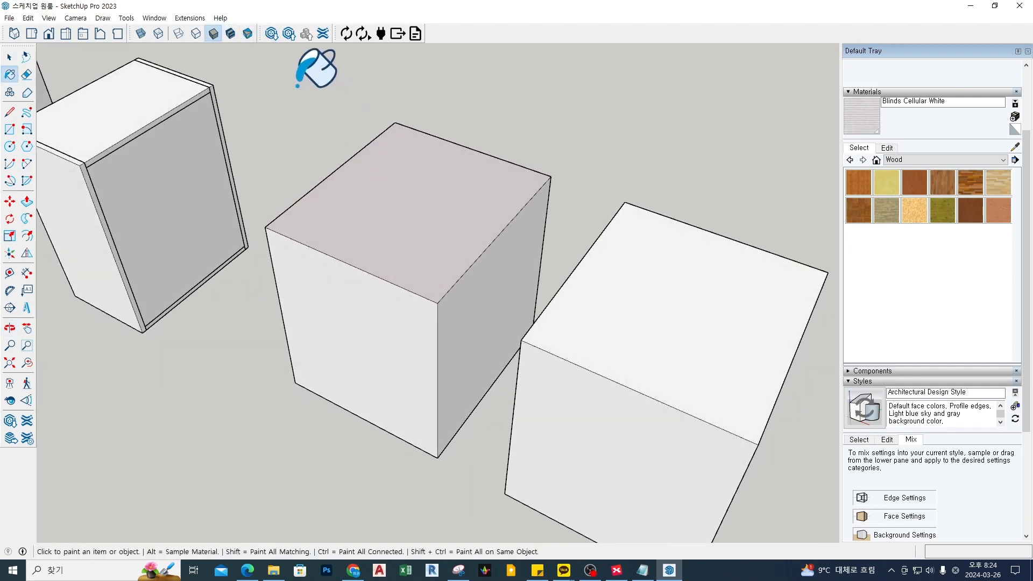
left_click(231, 34)
scroll(426, 162, "up", 5)
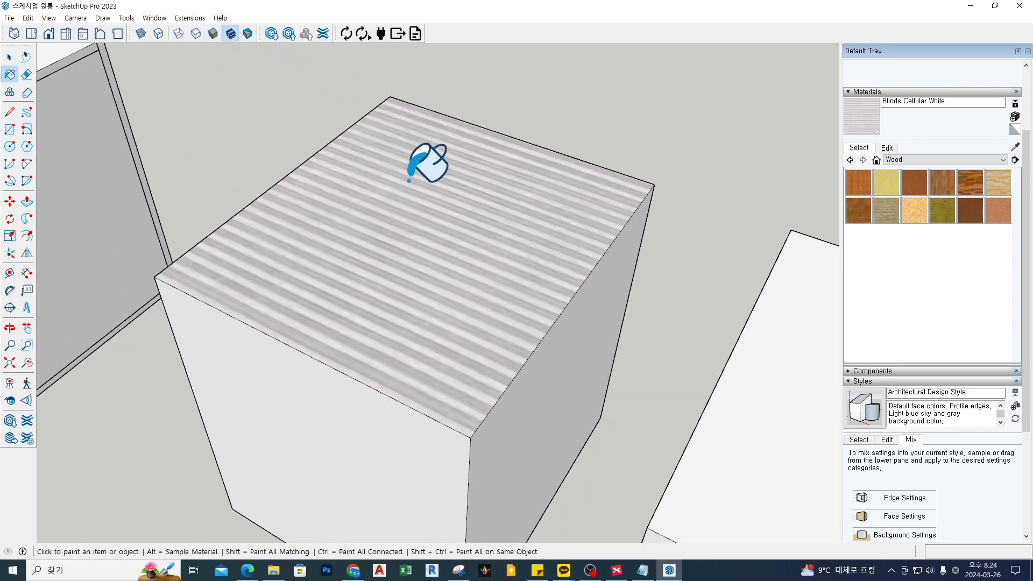
middle_click_drag(427, 162, 425, 243)
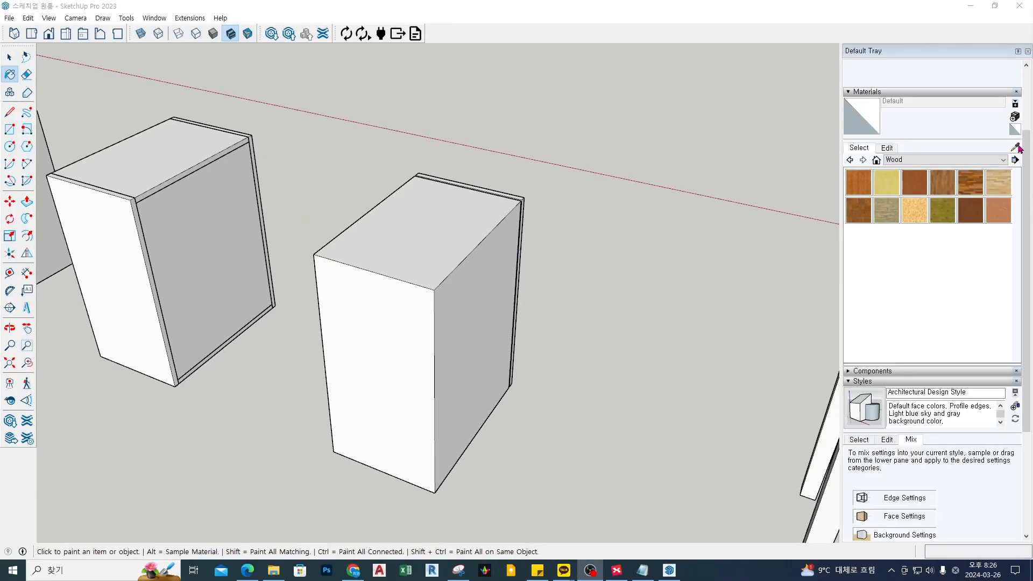
Paint the top face of the last box in the furniture row with the Wood Bamboo material
middle_click_drag(496, 317, 443, 325)
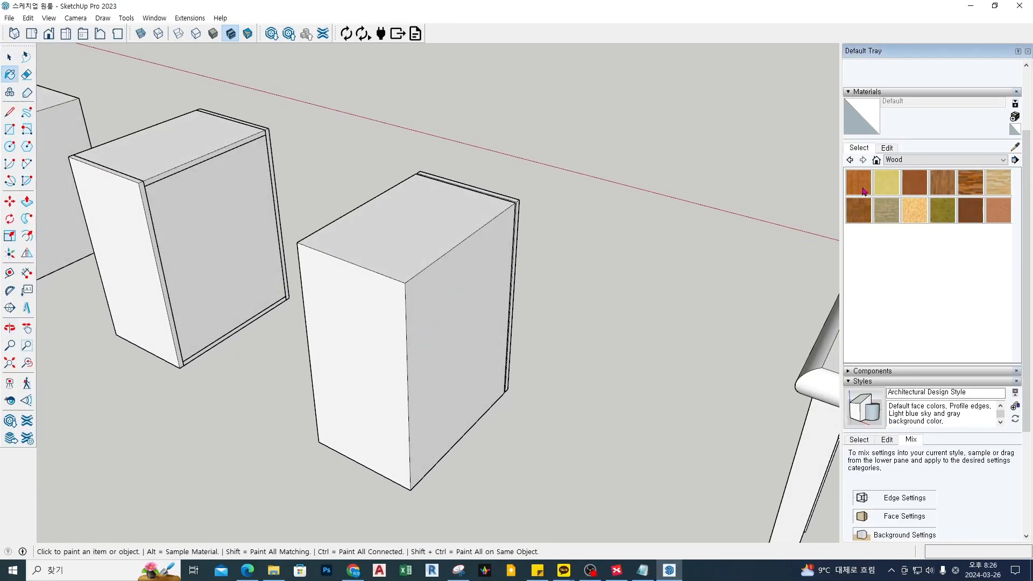
left_click(863, 191)
scroll(506, 297, "down", 8)
middle_click_drag(515, 287, 653, 373)
scroll(215, 347, "up", 4)
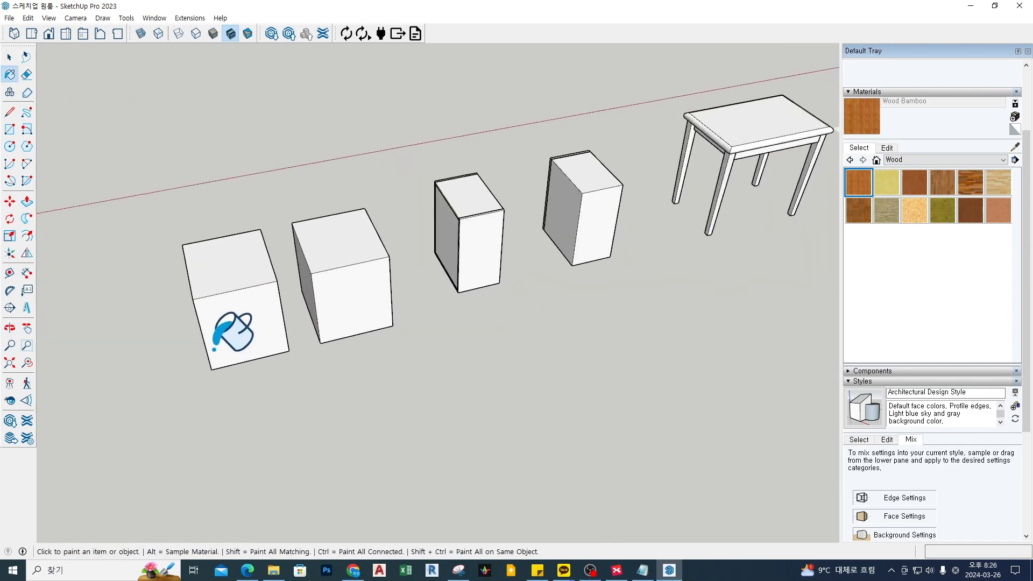
scroll(214, 348, "up", 2)
left_click(240, 253)
Paint the top face of the second-to-last box with the Wood Lumber ButtJoined material
left_click(886, 211)
left_click(445, 197)
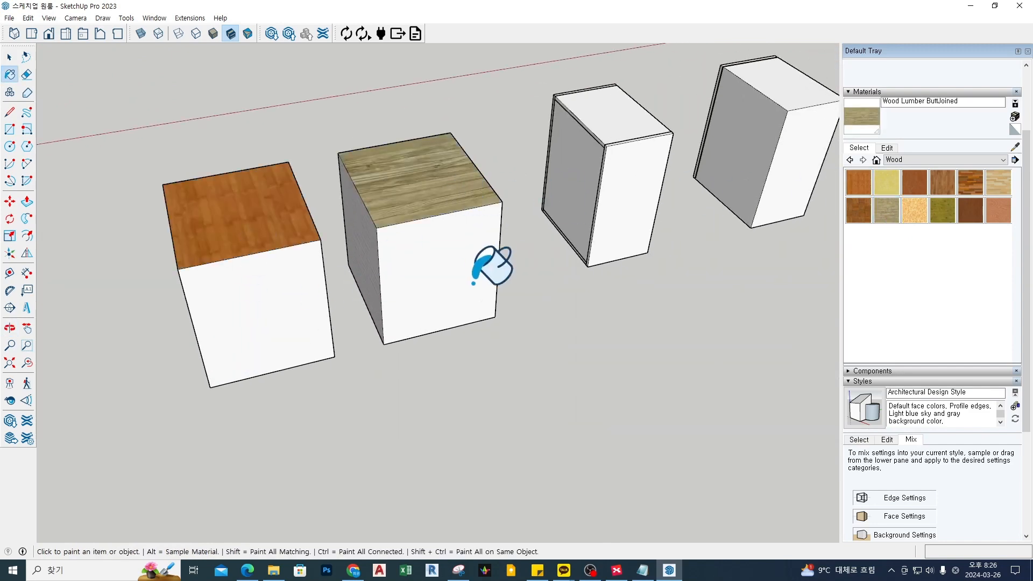
mouse_move(492, 265)
middle_mouse_down()
mouse_move(565, 296)
mouse_move(403, 281)
mouse_move(619, 309)
mouse_move(562, 347)
middle_mouse_up()
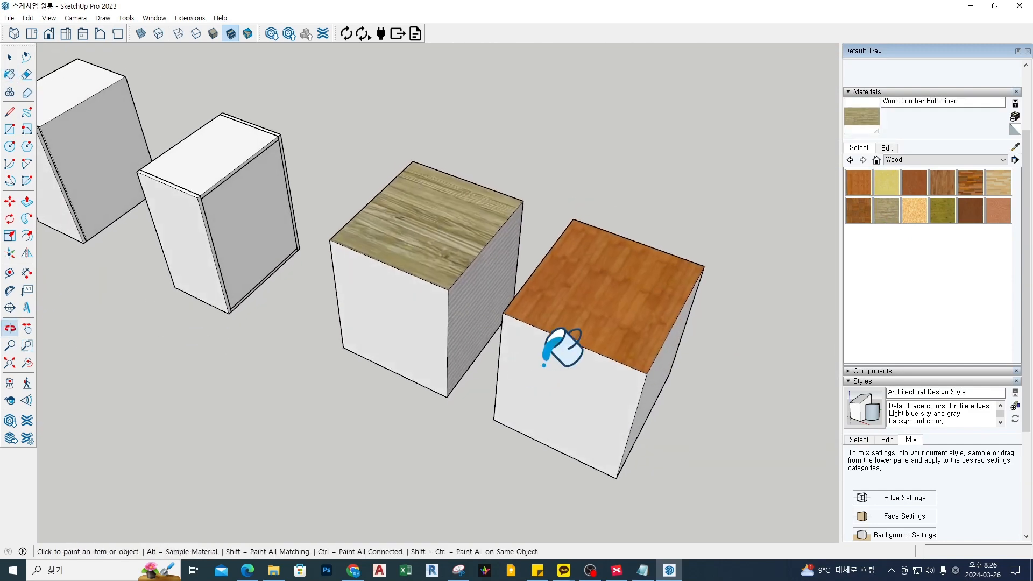
key("ctrl+2")
left_click_drag(633, 327, 616, 323)
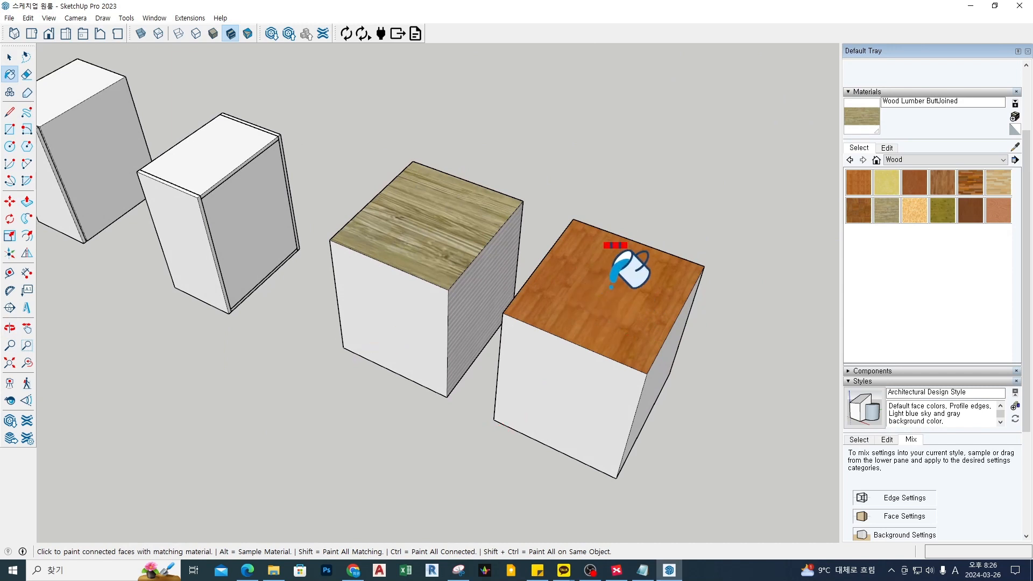
Sample the Wood Bamboo material from the last box's top and paint the front face of the second-to-last box with it
key("alt")
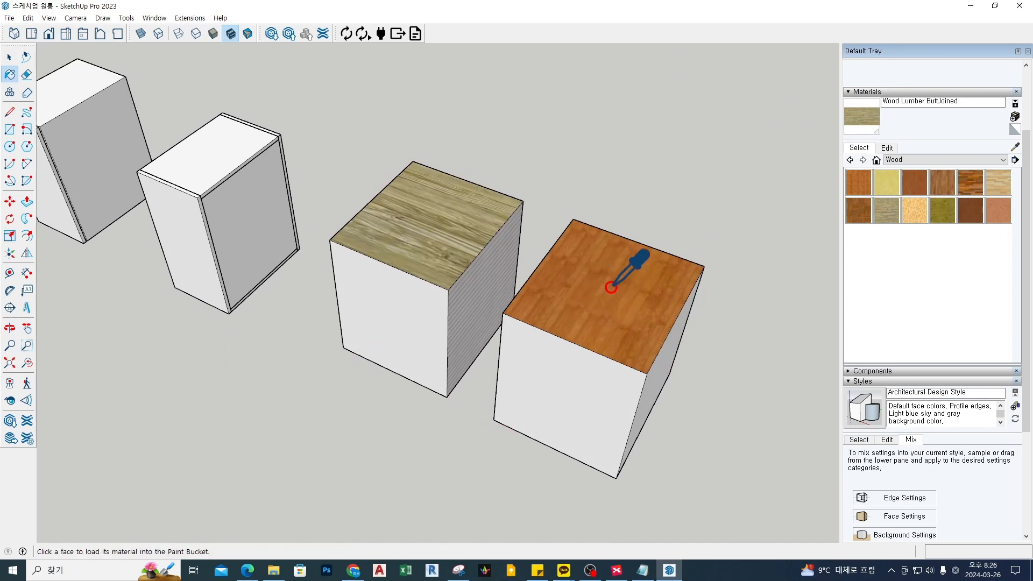
left_click(611, 288, "alt")
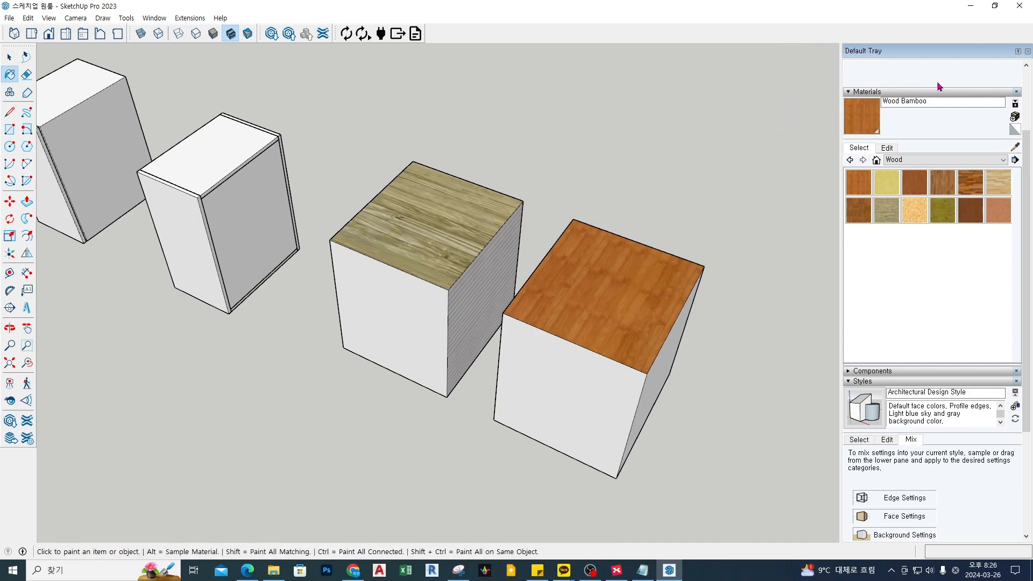
key("ctrl+2")
mouse_move(897, 140)
left_mouse_down()
mouse_move(804, 105)
mouse_move(887, 127)
left_mouse_up()
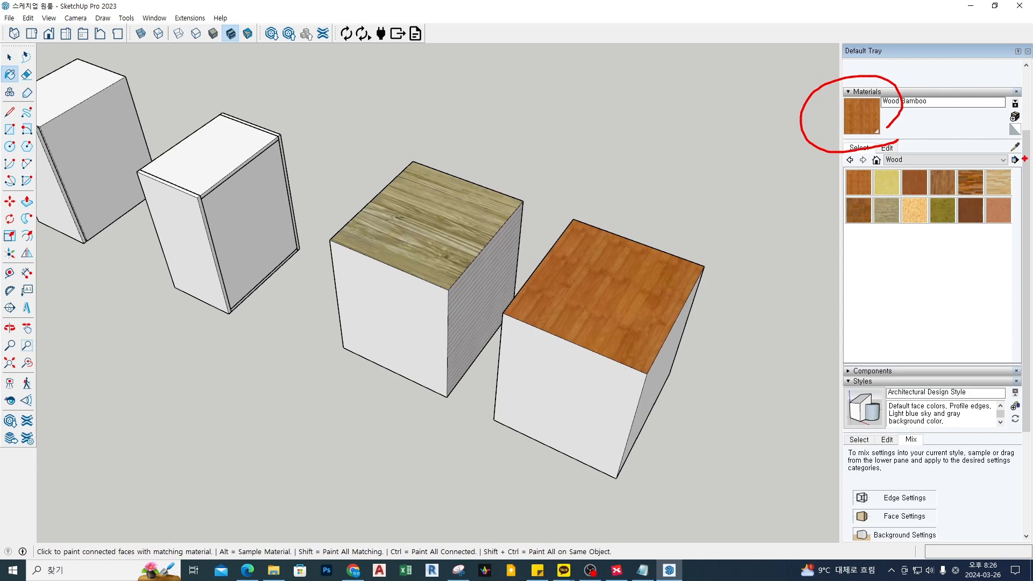
key("Escape")
left_click_drag(1025, 159, 1028, 71)
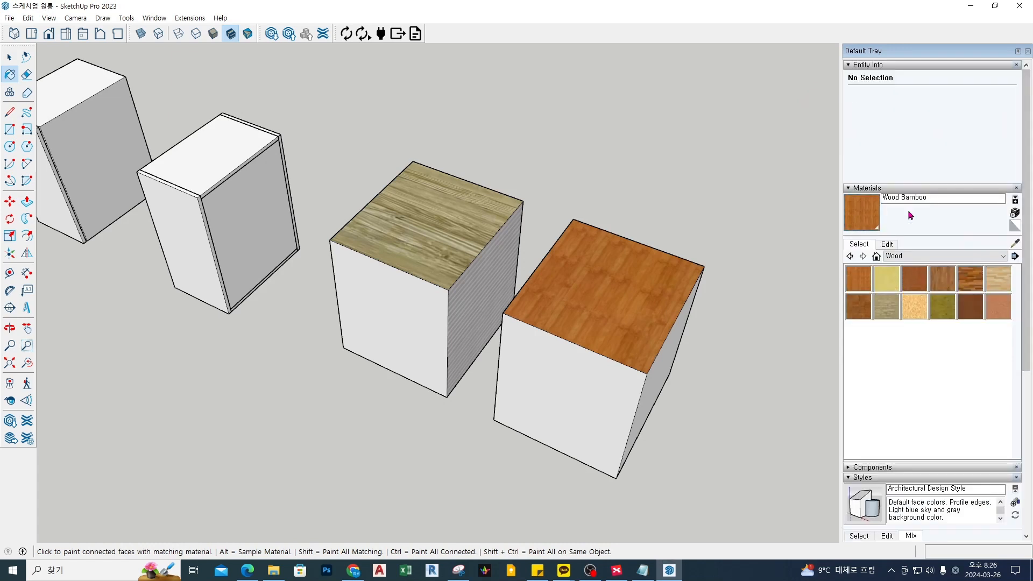
key("ctrl+2")
left_click_drag(895, 231, 850, 249)
key("Escape")
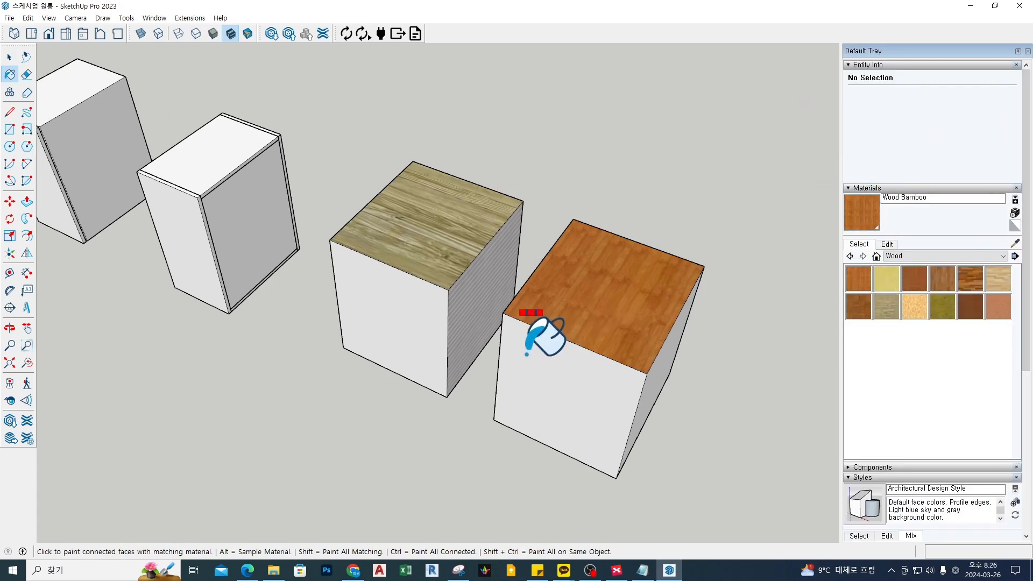
left_click(419, 355)
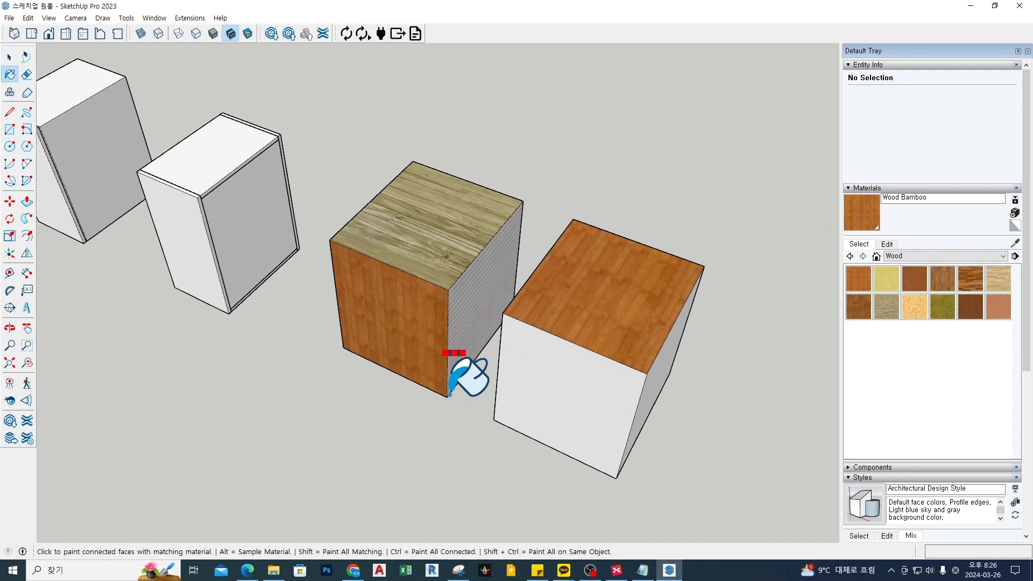
Try painting the last box's front face with Wood Lumber ButtJoined sampled from the neighbouring box's top
left_click(457, 254, "alt")
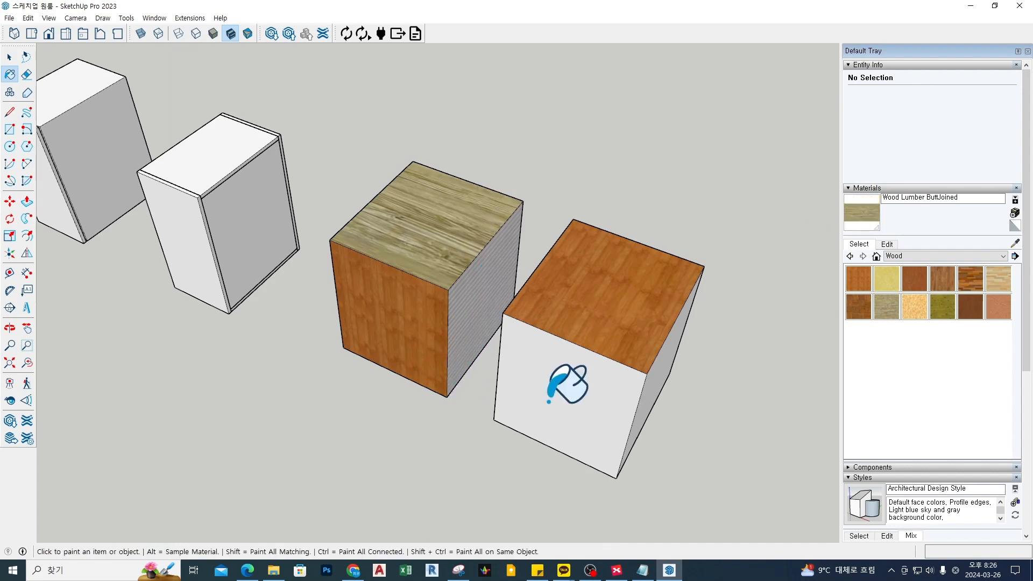
left_click(558, 381)
middle_click_drag(664, 439, 679, 438)
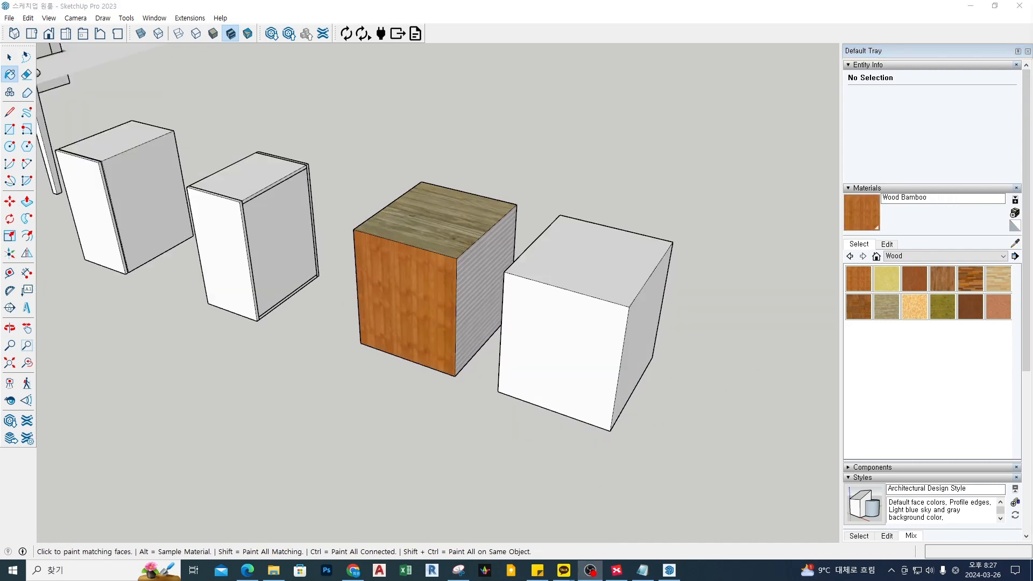
mouse_move(699, 366)
middle_mouse_down()
mouse_move(627, 373)
mouse_move(638, 323)
mouse_move(597, 314)
middle_mouse_up()
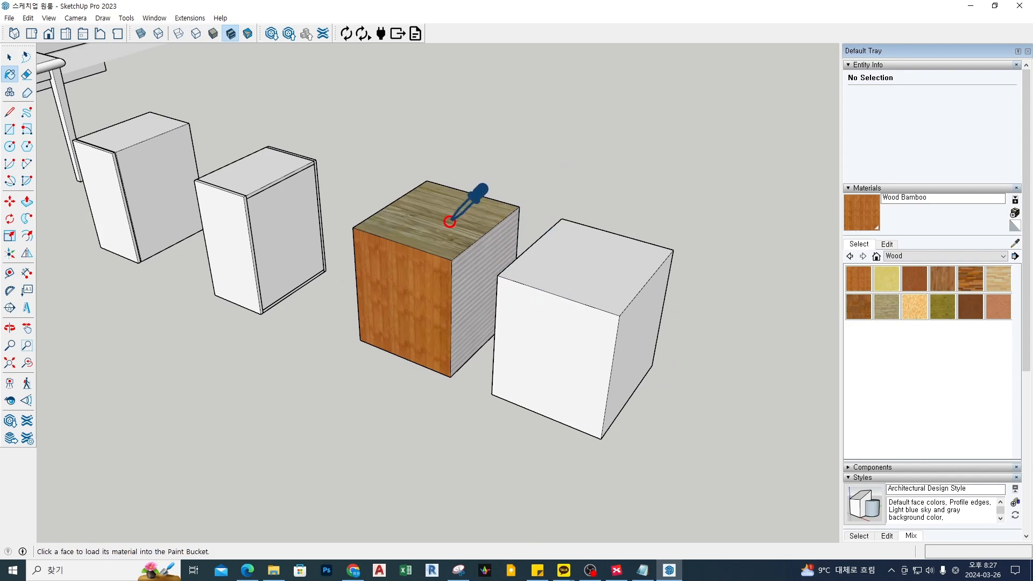
Try painting all matching unpainted faces in the model with Wood Lumber ButtJoined sampled from the second-to-last box's top
left_click(466, 218, "alt")
key("shift")
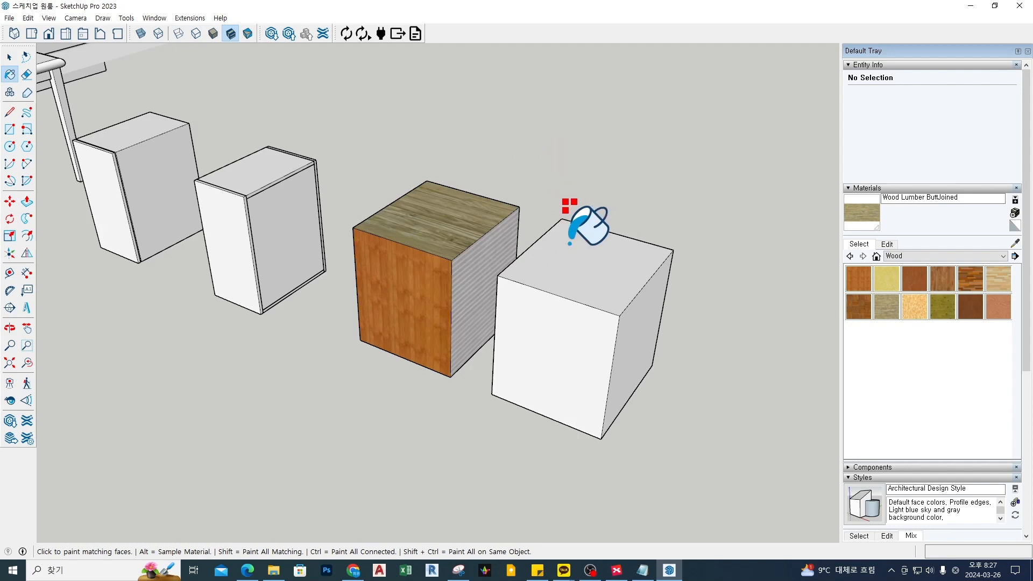
left_click(575, 260, "shift")
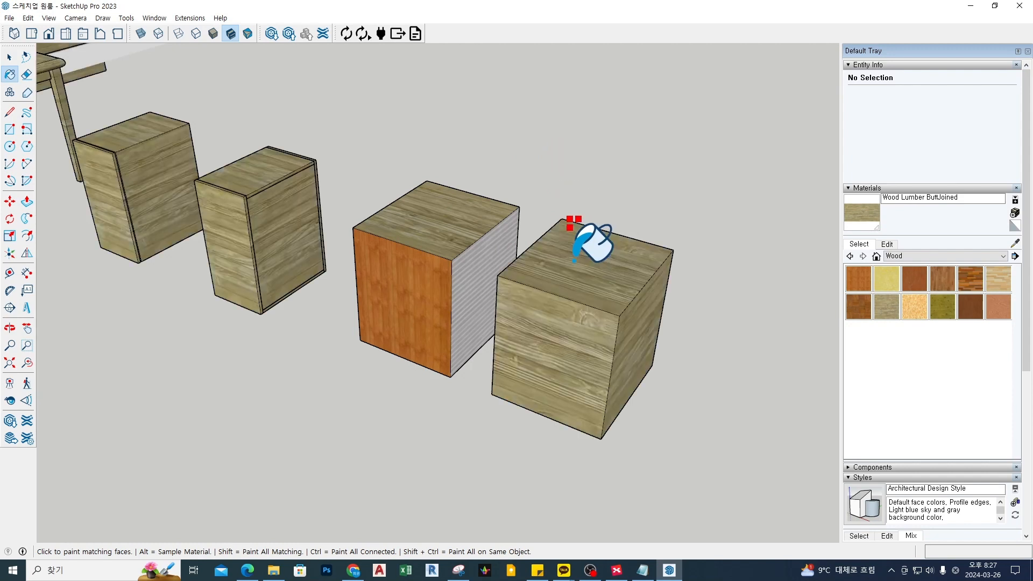
scroll(574, 261, "down", 3)
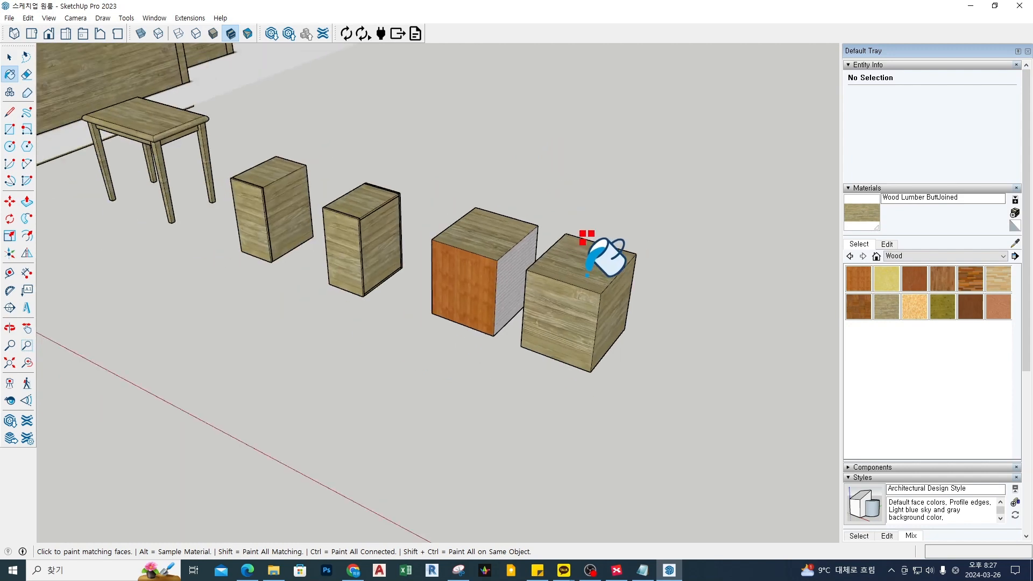
key("ctrl+2")
left_click_drag(594, 265, 604, 280)
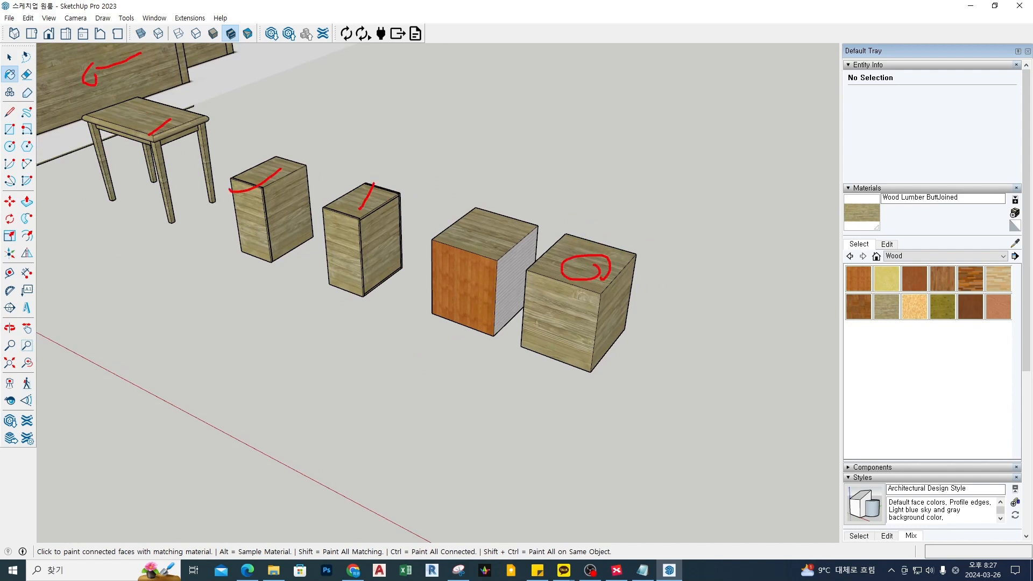
key("Escape")
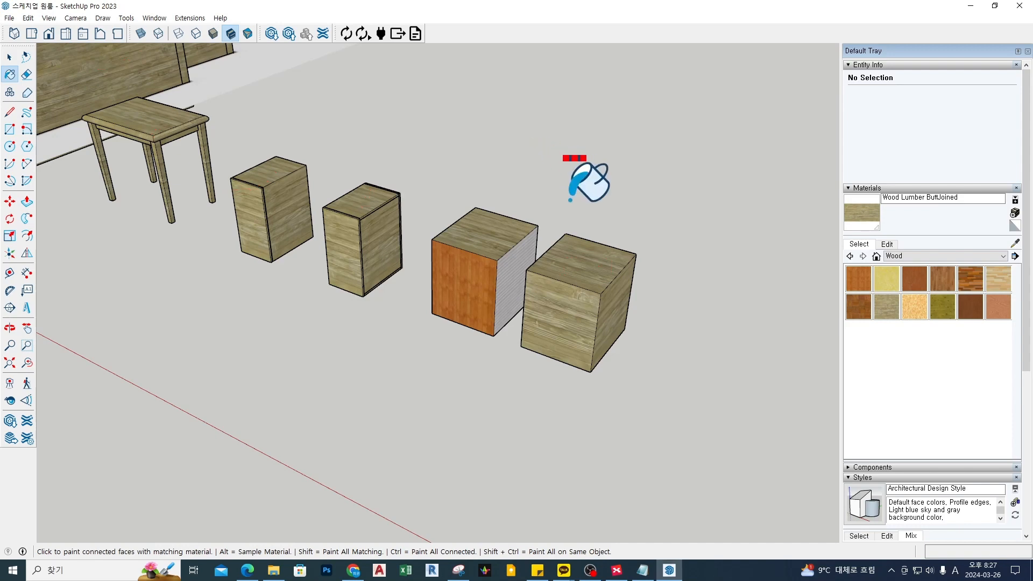
key("ctrl+z")
Examine the unpainted table next to the furniture row up close
middle_click_drag(598, 325, 562, 317)
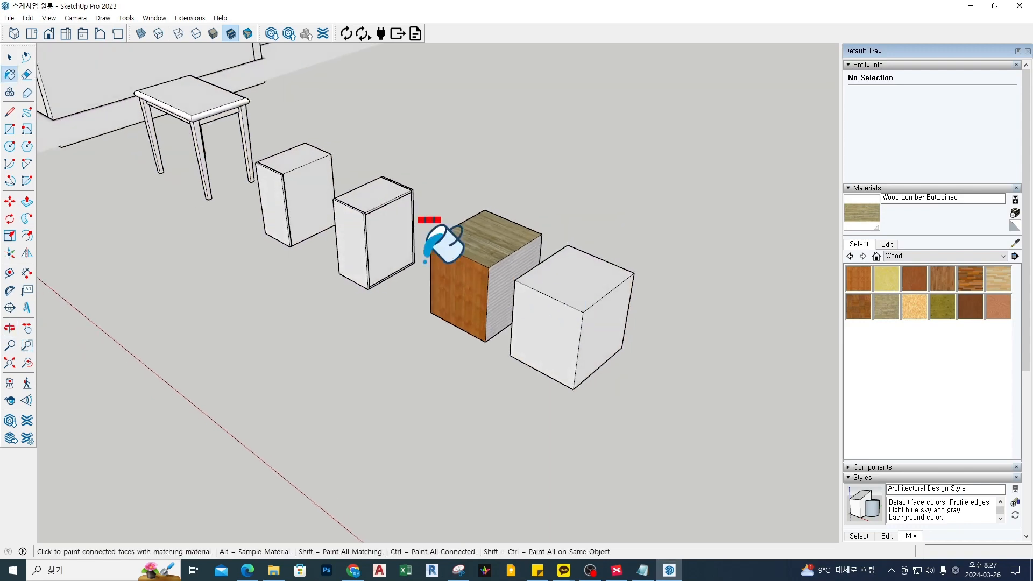
middle_click_drag(209, 165, 565, 269, "shift")
scroll(570, 229, "up", 2)
scroll(571, 229, "up", 1)
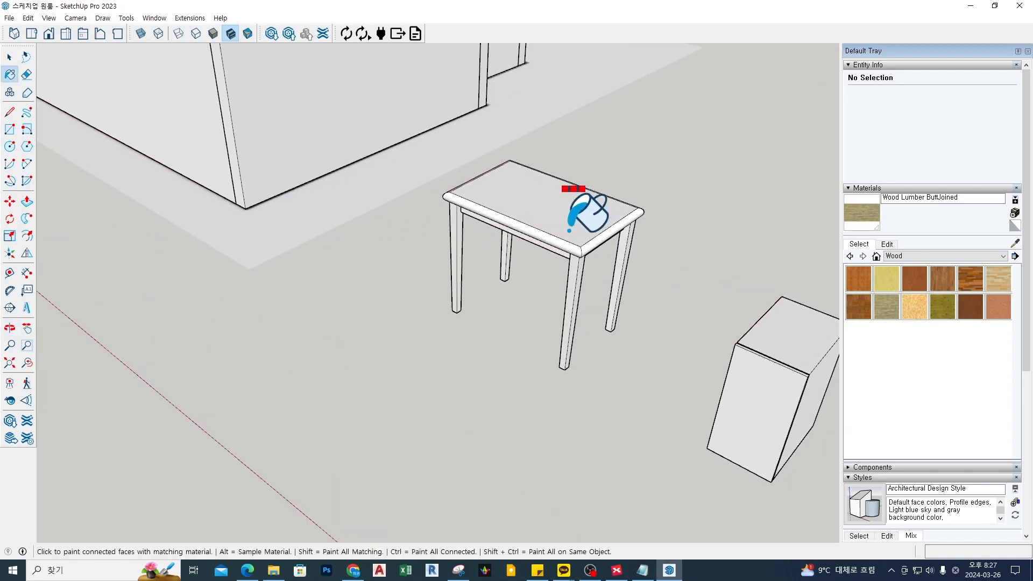
key("space")
scroll(593, 246, "down", 3)
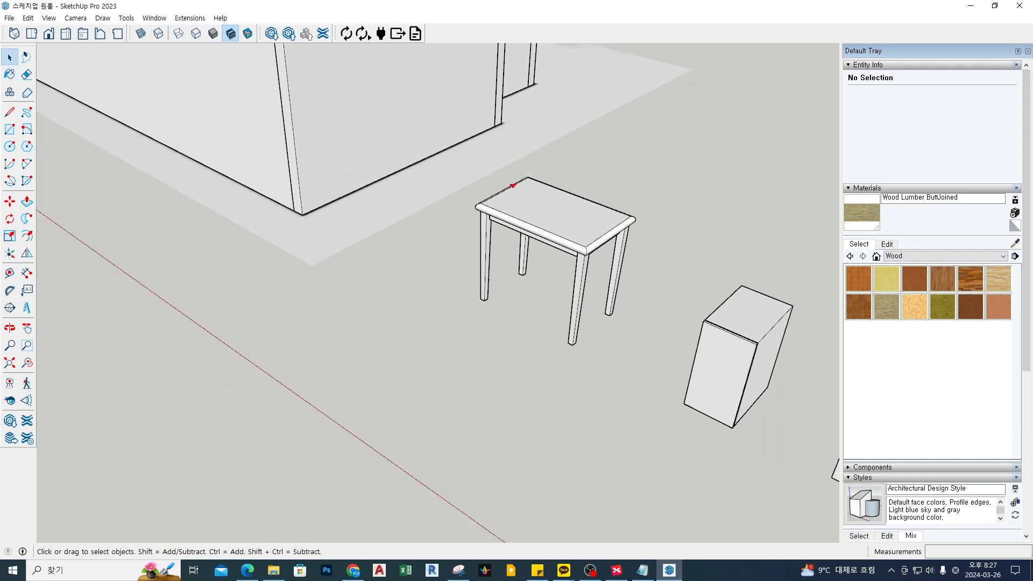
mouse_move(516, 168)
left_mouse_down()
mouse_move(449, 197)
mouse_move(623, 346)
mouse_move(610, 182)
left_mouse_up()
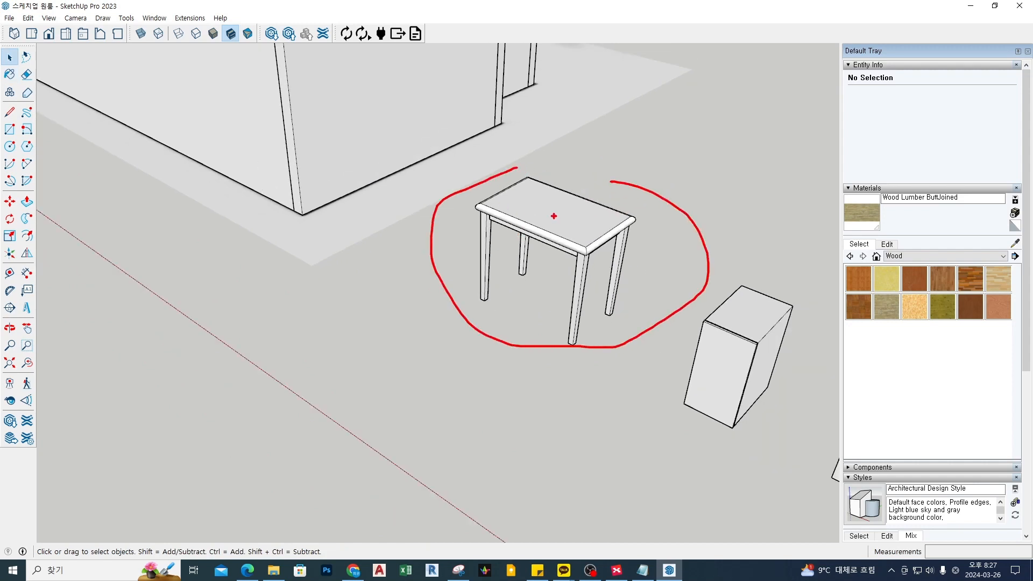
mouse_move(516, 189)
left_mouse_down()
mouse_move(536, 206)
mouse_move(588, 208)
left_mouse_up()
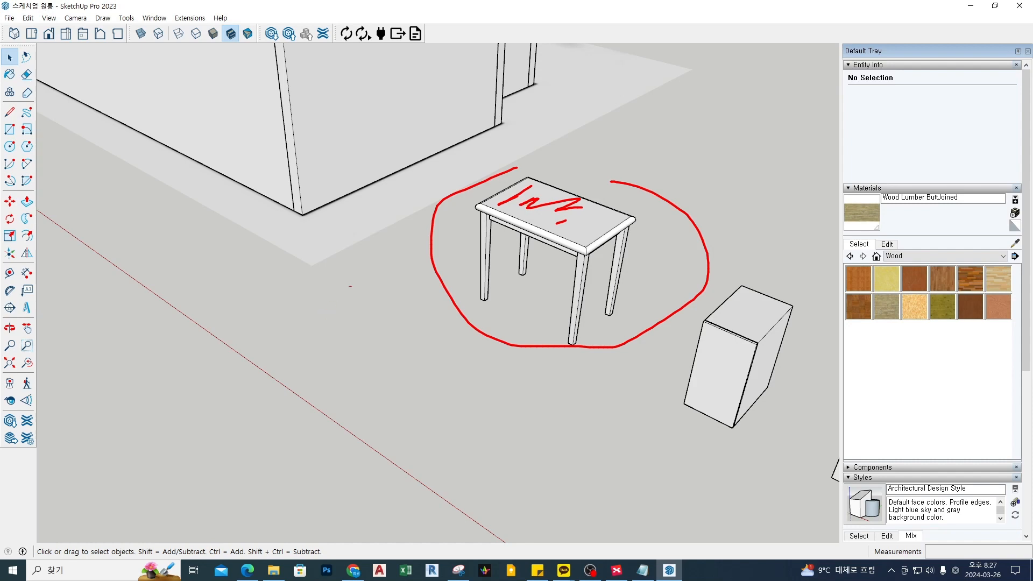
mouse_move(347, 291)
left_mouse_down()
mouse_move(340, 318)
mouse_move(416, 330)
left_mouse_up()
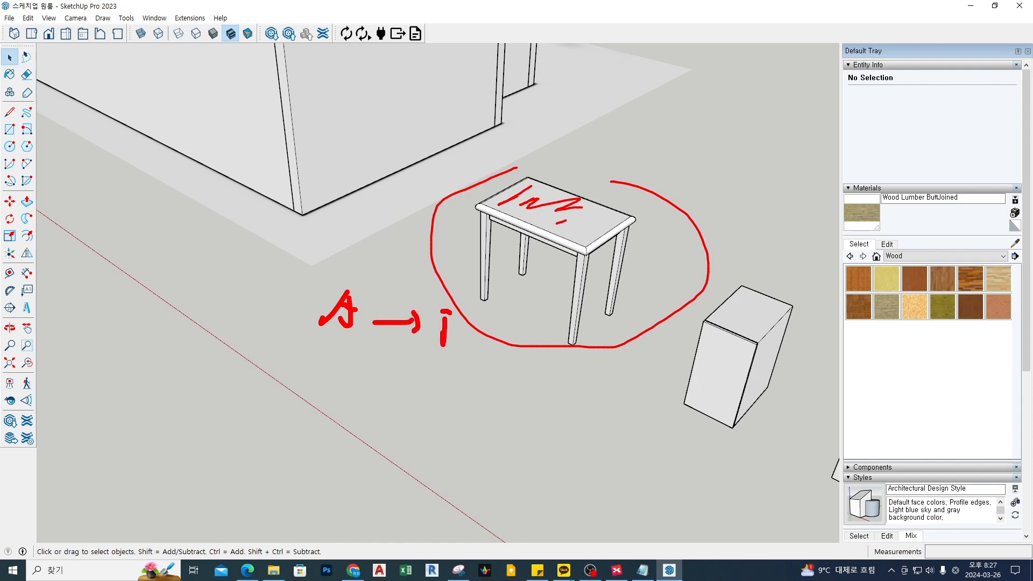
left_click_drag(333, 346, 445, 355)
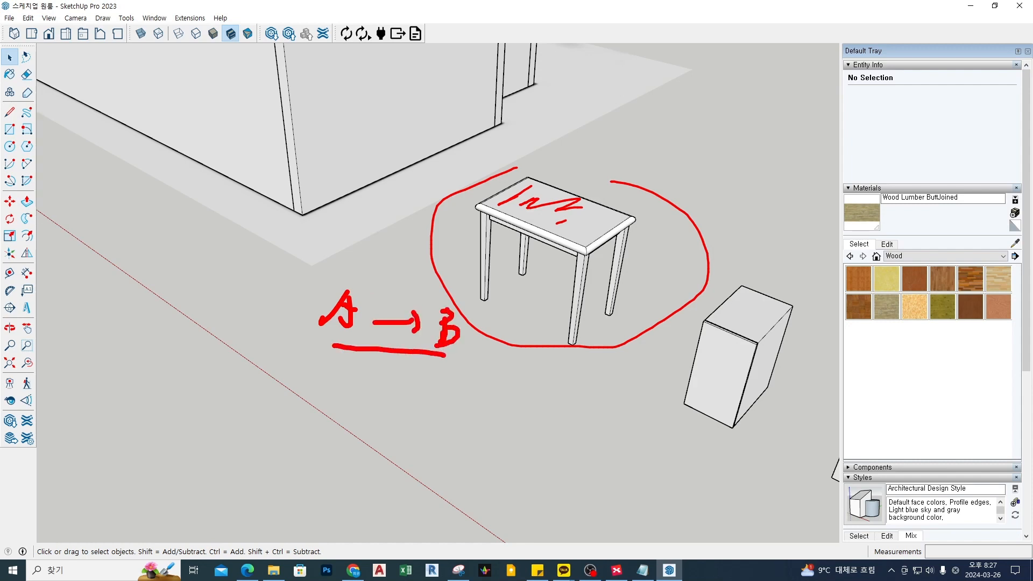
key("Escape")
Sample Wood Bamboo from the second-to-last box's front face and paint the box's top and side faces with it
scroll(419, 184, "down", 7)
scroll(533, 240, "up", 8)
middle_click_drag(547, 240, 549, 263)
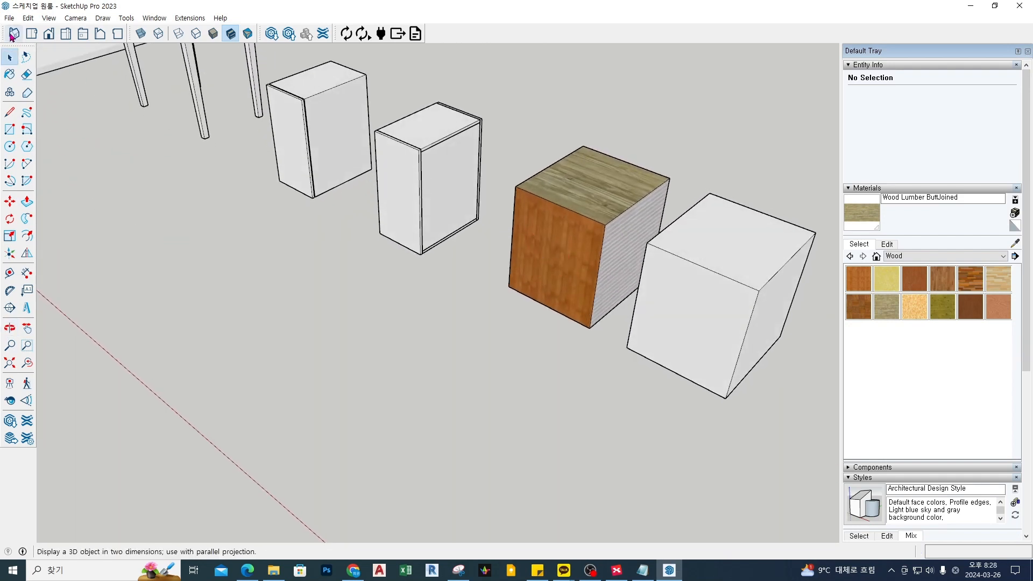
left_click(10, 74)
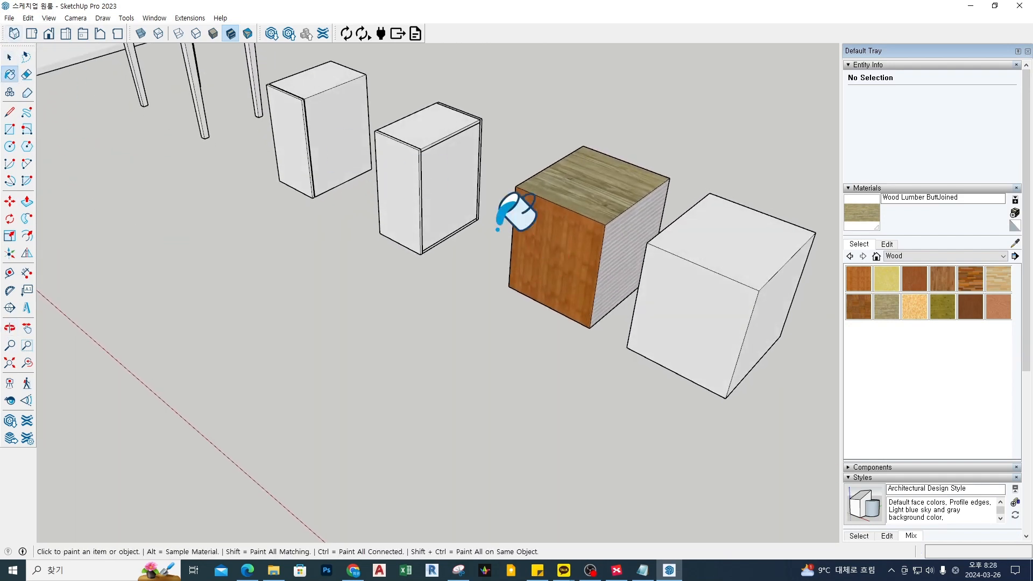
left_click(541, 247, "alt")
left_click(581, 195)
left_click(639, 222)
mouse_move(571, 252)
middle_mouse_down()
mouse_move(437, 203)
mouse_move(438, 134)
mouse_move(777, 205)
mouse_move(591, 152)
middle_mouse_up()
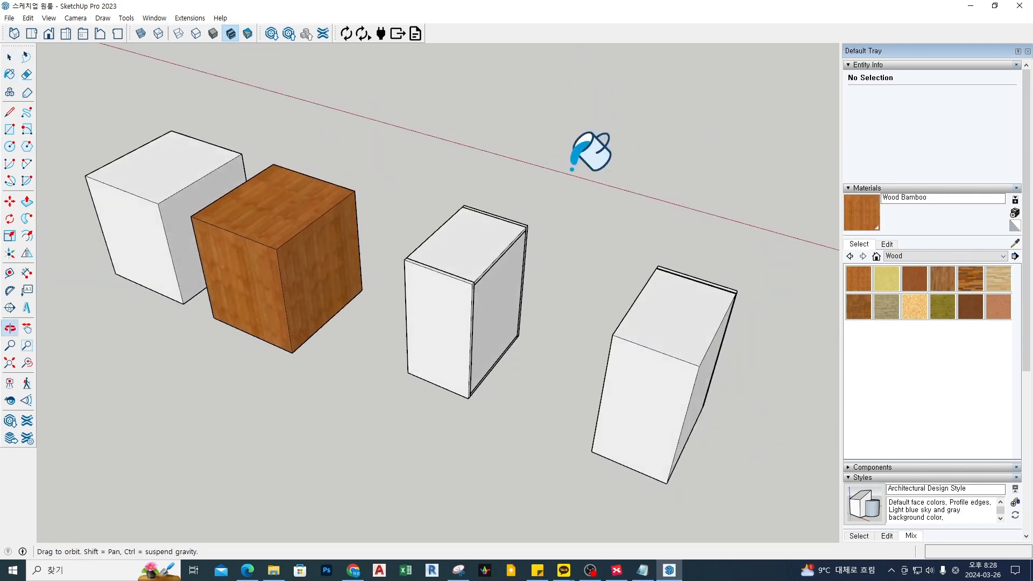
middle_click_drag(261, 284, 488, 204)
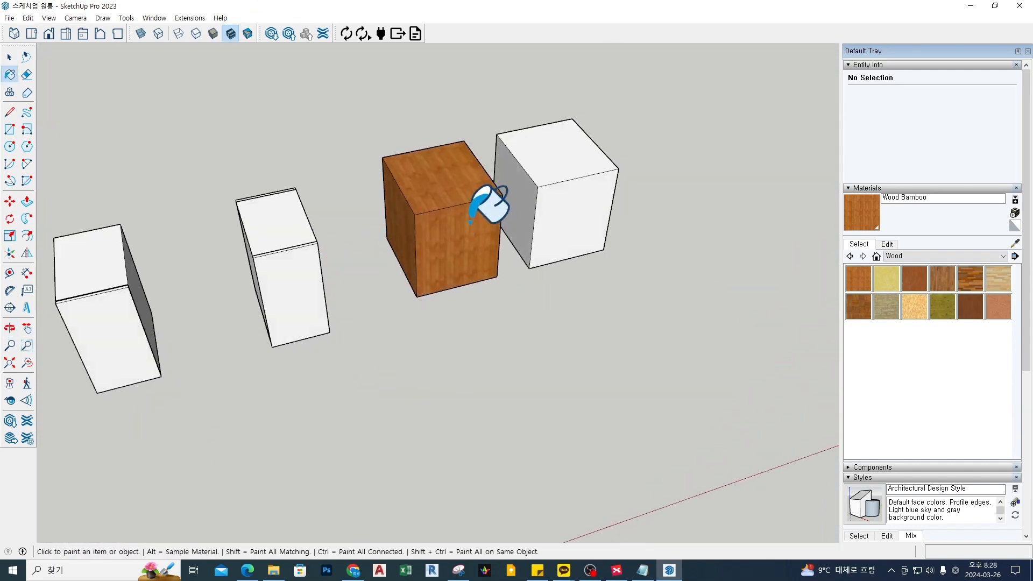
Replace Wood Bamboo with Wood Floor Light on all matching faces of the second-to-last box
left_click(1001, 281)
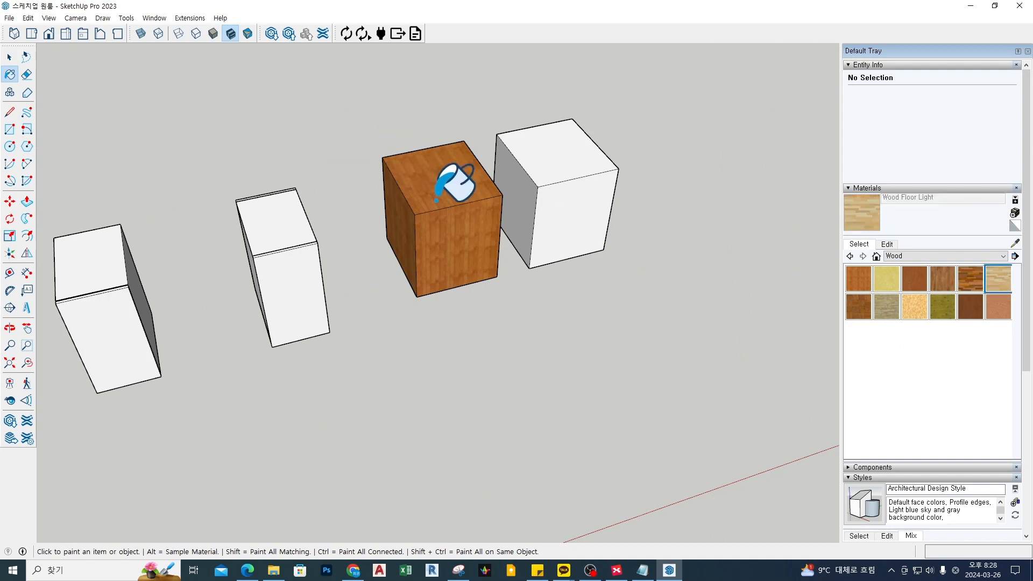
middle_click_drag(406, 238, 540, 198)
scroll(415, 194, "up", 4)
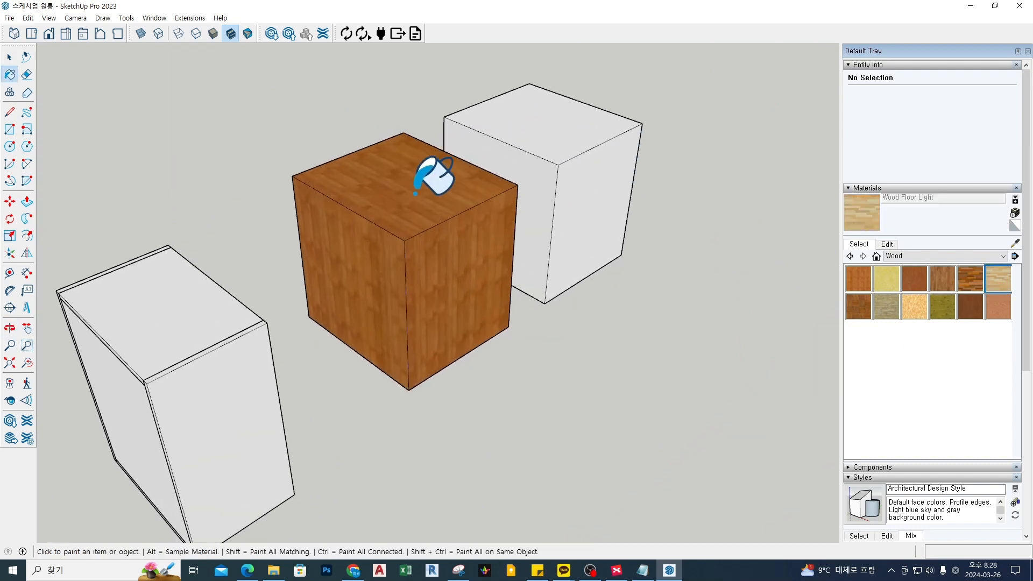
scroll(415, 193, "up", 2)
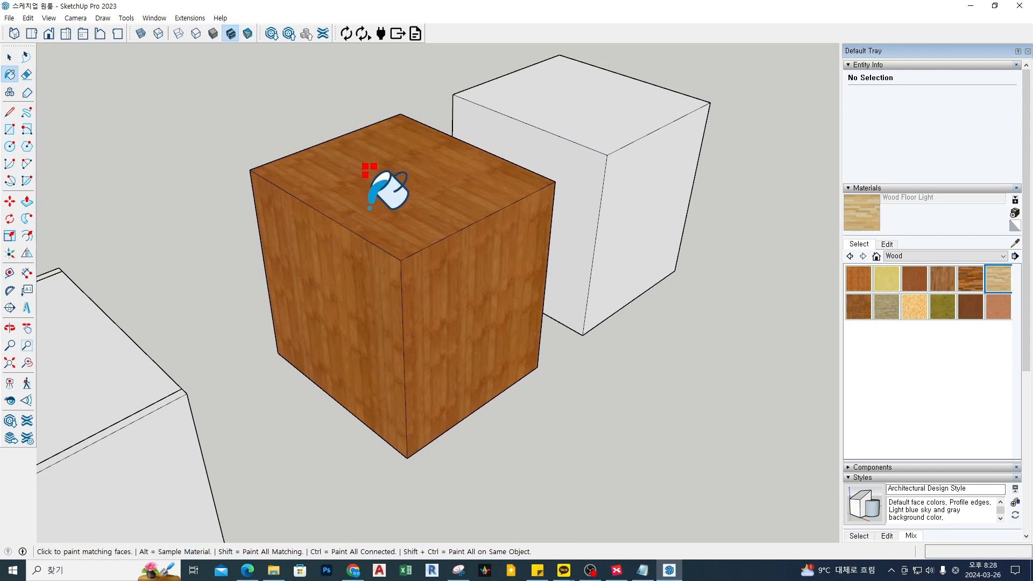
left_click(394, 177)
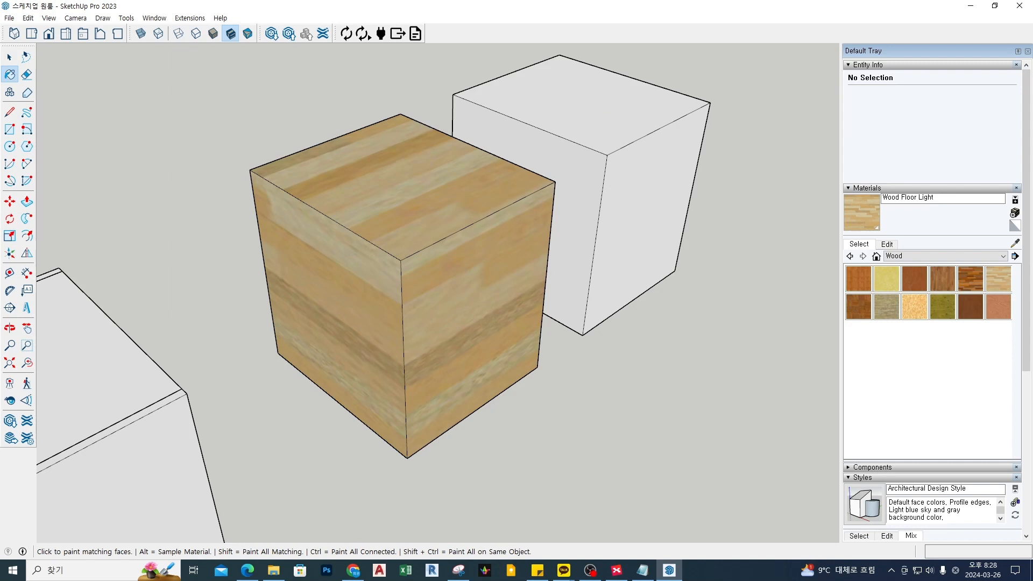
Try painting the whole last box with the Wood Bamboo material
left_click(859, 279)
left_click(601, 170)
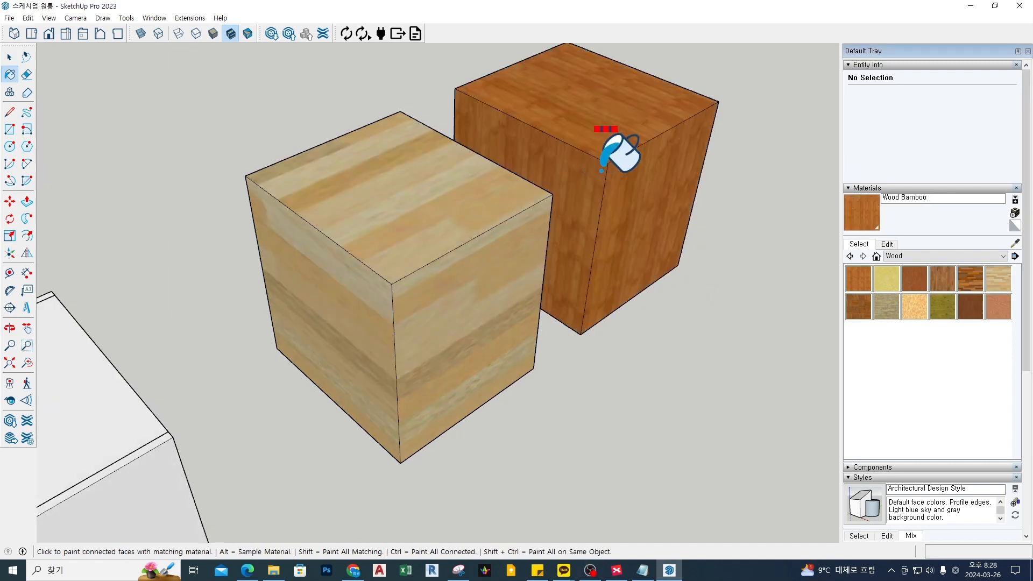
key("ctrl+z")
Select the last box's group and paint the whole group with the Wood Bamboo material
key("space")
left_click(640, 189)
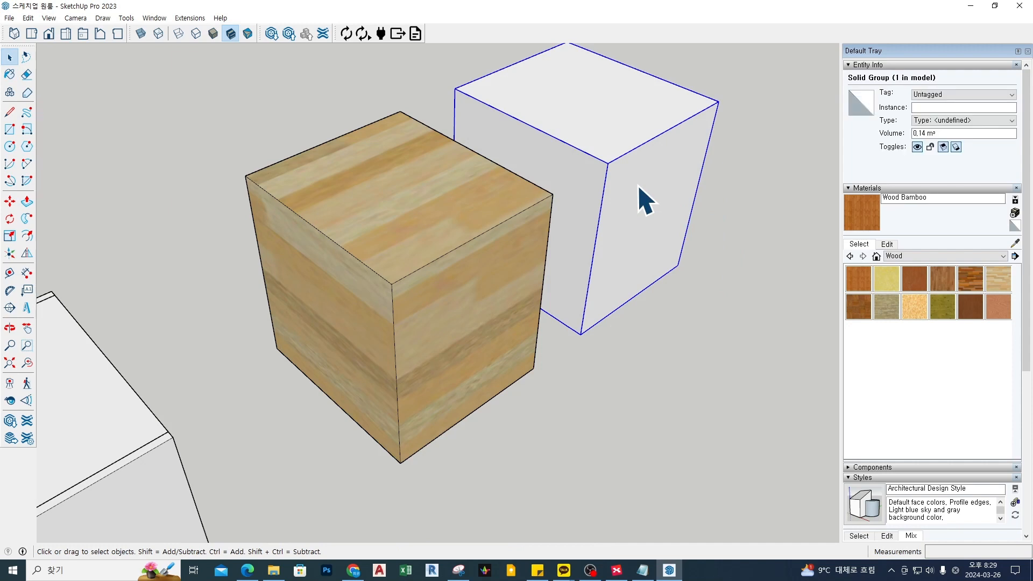
right_click(639, 189)
left_click(759, 149)
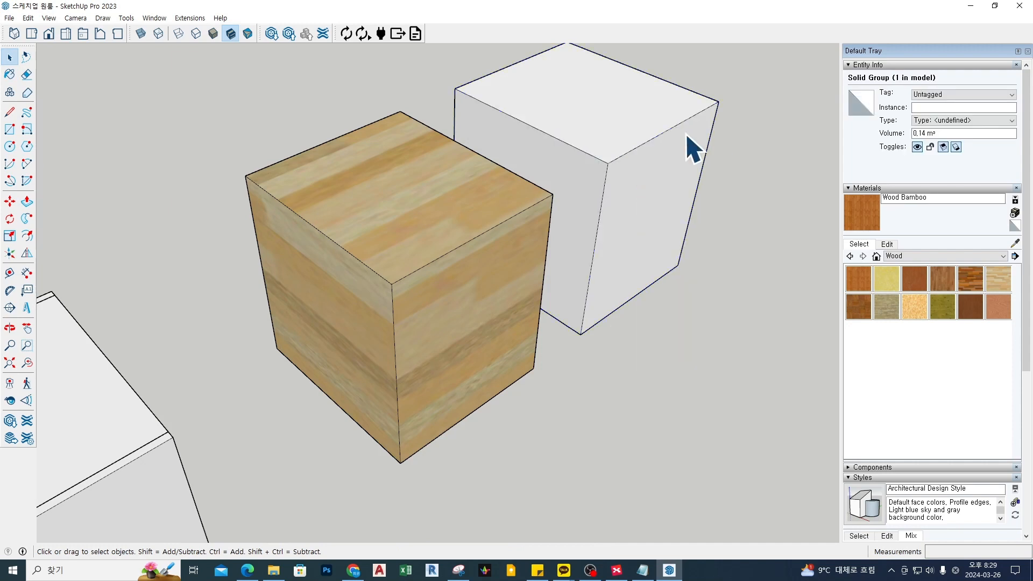
left_click(694, 148)
left_click(859, 278)
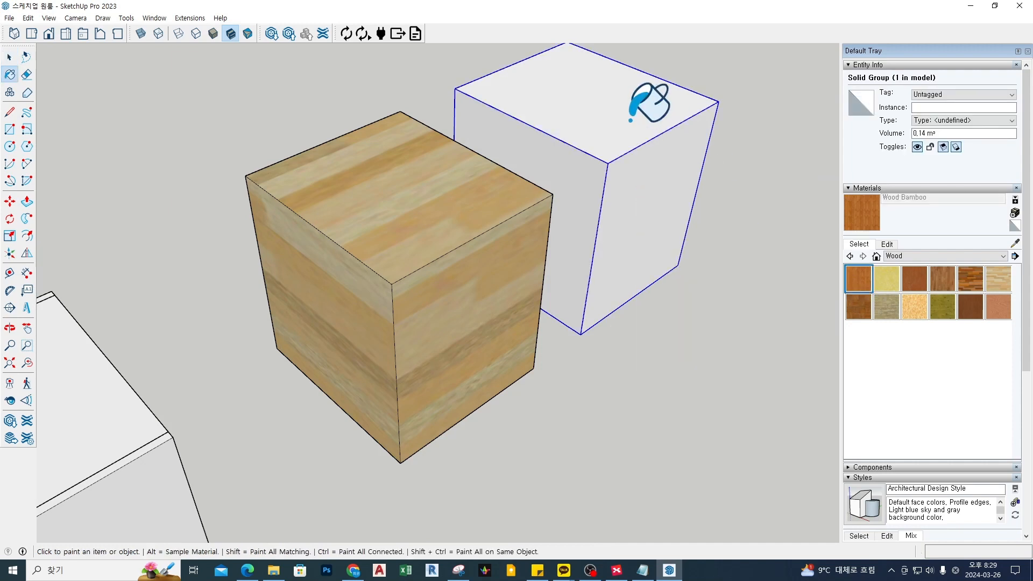
left_click(631, 120)
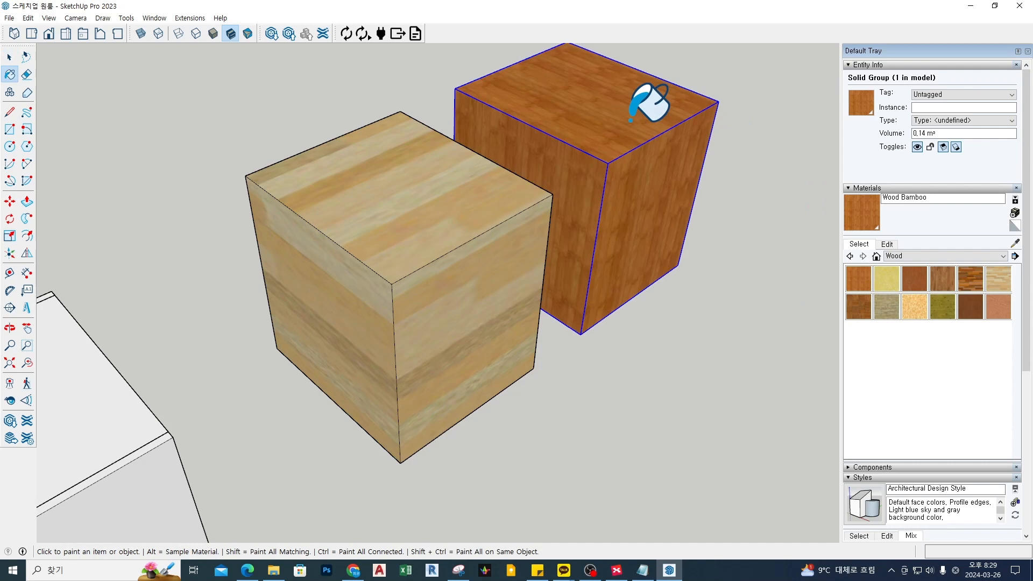
middle_click_drag(631, 120, 623, 92)
scroll(651, 167, "up", 5)
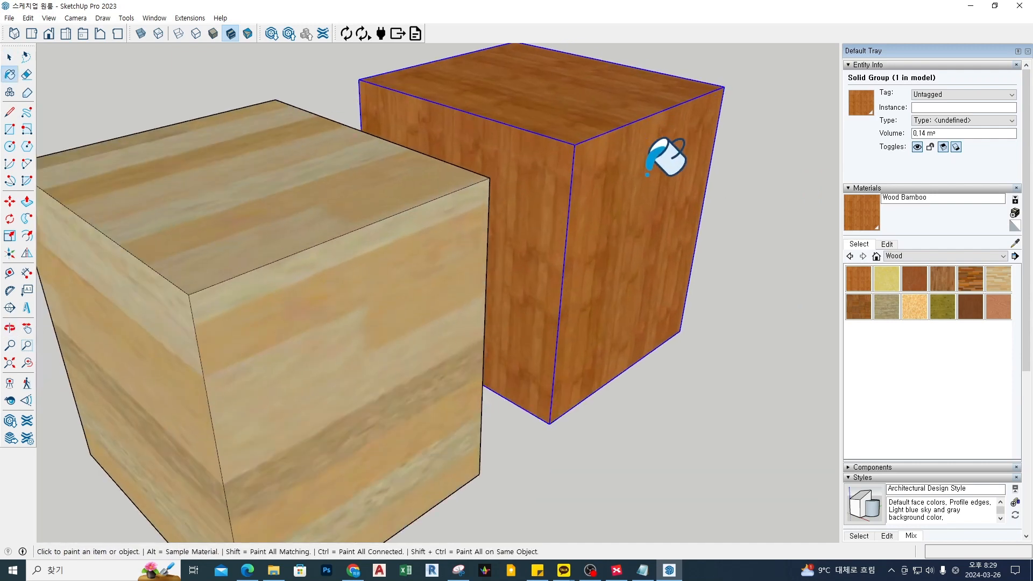
mouse_move(614, 174)
left_mouse_down()
mouse_move(592, 187)
mouse_move(602, 192)
left_mouse_up()
left_click_drag(641, 198, 616, 223)
left_click_drag(628, 233, 619, 247)
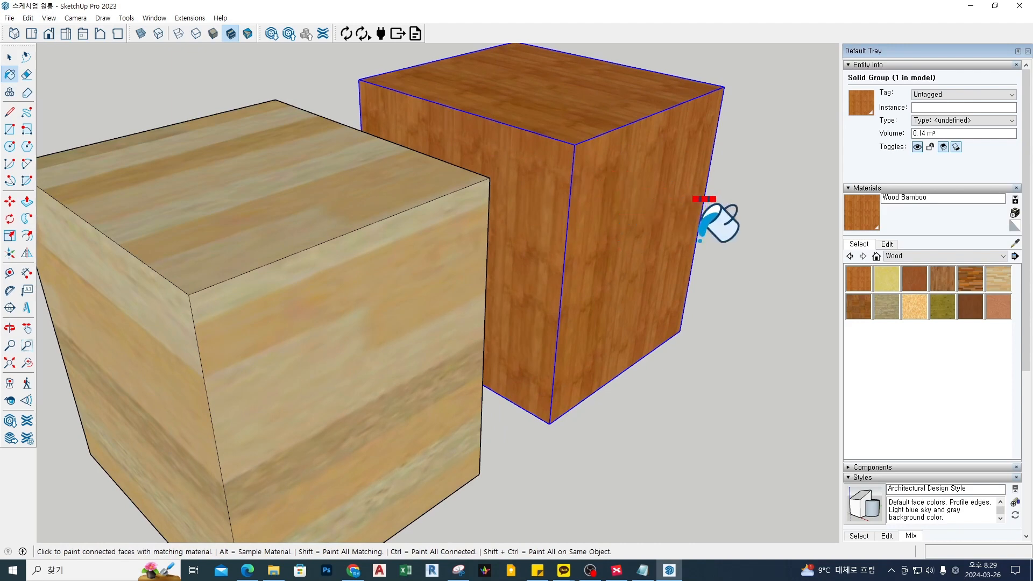
mouse_move(719, 219)
middle_mouse_down()
mouse_move(619, 311)
mouse_move(454, 332)
middle_mouse_up()
scroll(555, 301, "down", 3)
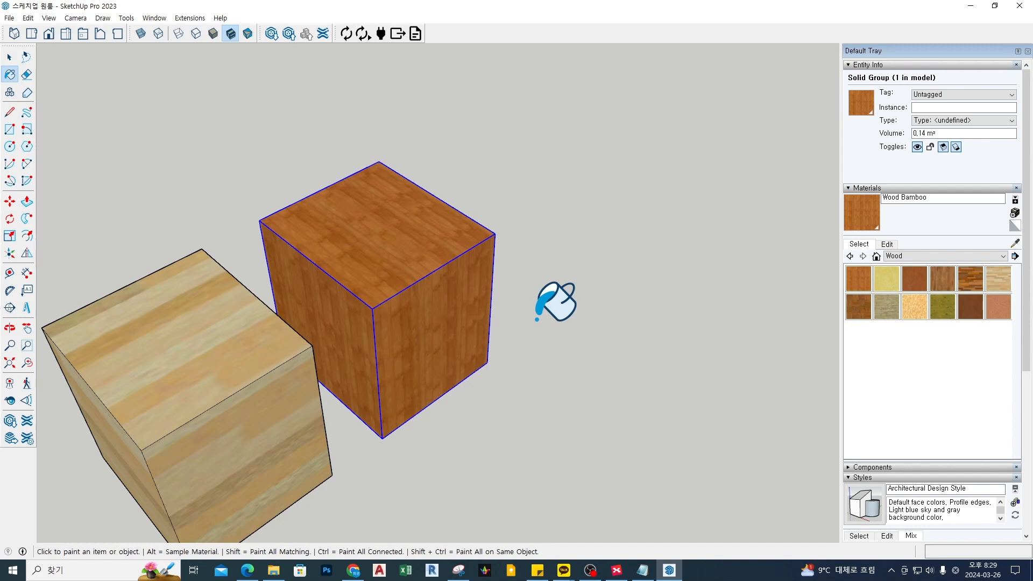
key("ctrl")
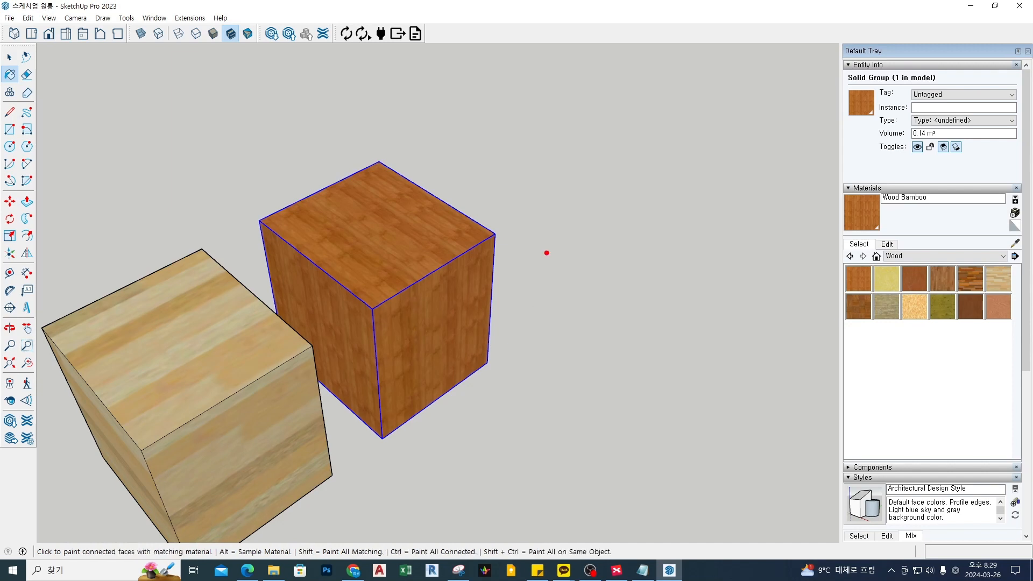
left_click_drag(593, 190, 554, 220)
left_click_drag(551, 192, 591, 218)
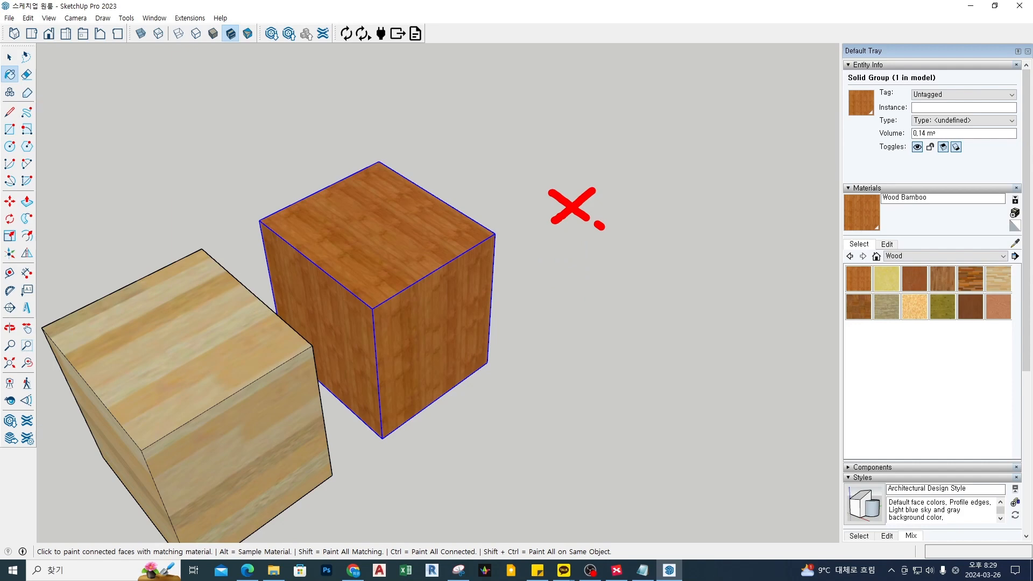
key("Escape")
Open the Wood Floor Light box's group and inspect the material on its individual faces, closing the group again
mouse_move(470, 406)
middle_mouse_down()
mouse_move(452, 408)
mouse_move(494, 365)
middle_mouse_up()
key("space")
left_click(276, 432)
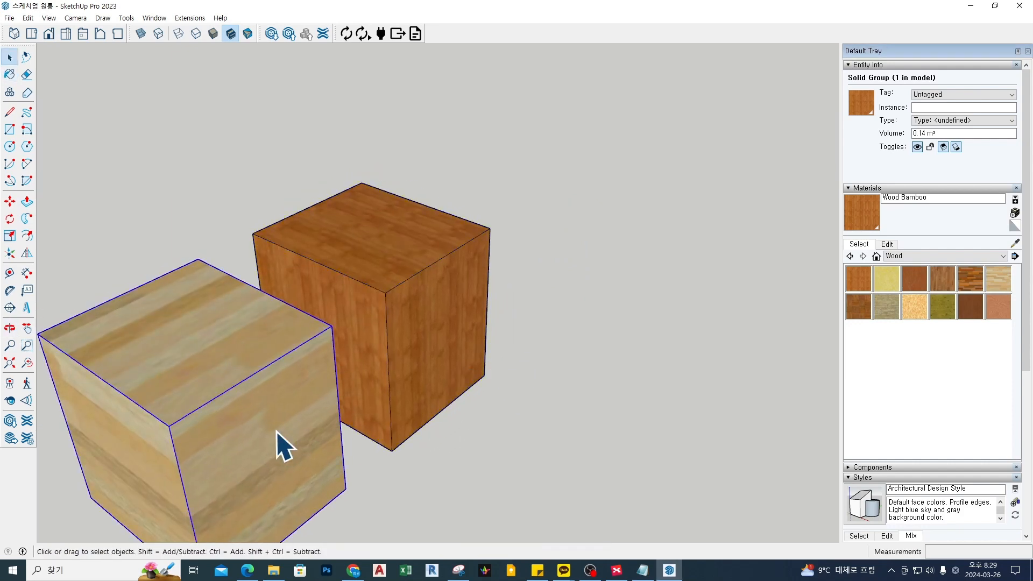
double_click(276, 432)
left_click(145, 457)
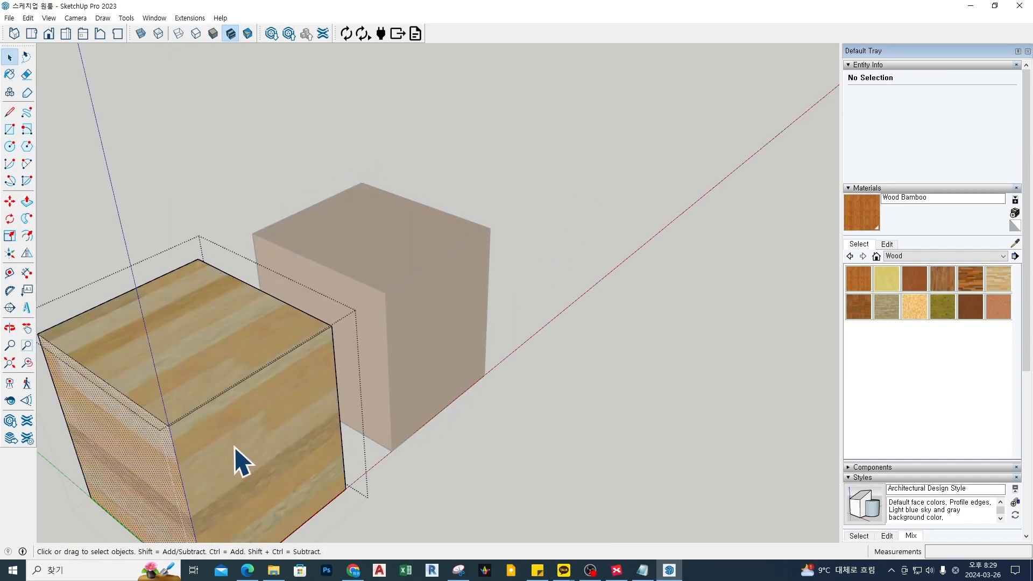
left_click(241, 461)
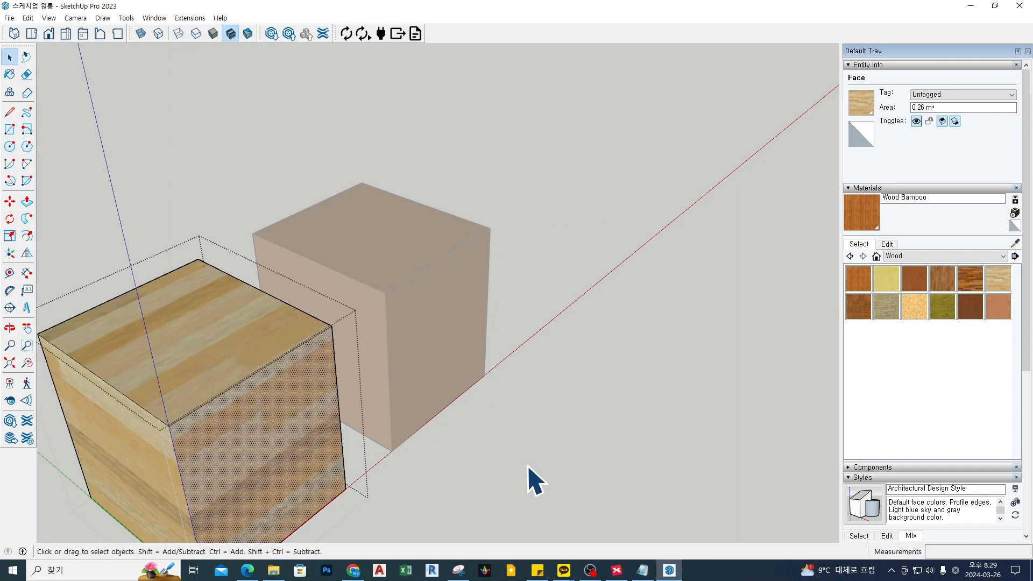
left_click(533, 479)
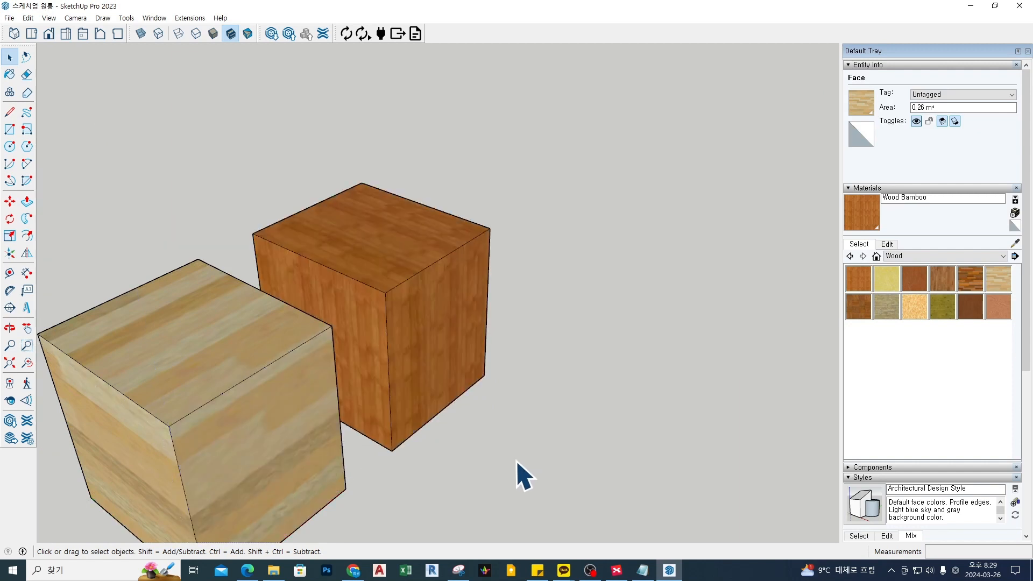
middle_click_drag(372, 389, 482, 322)
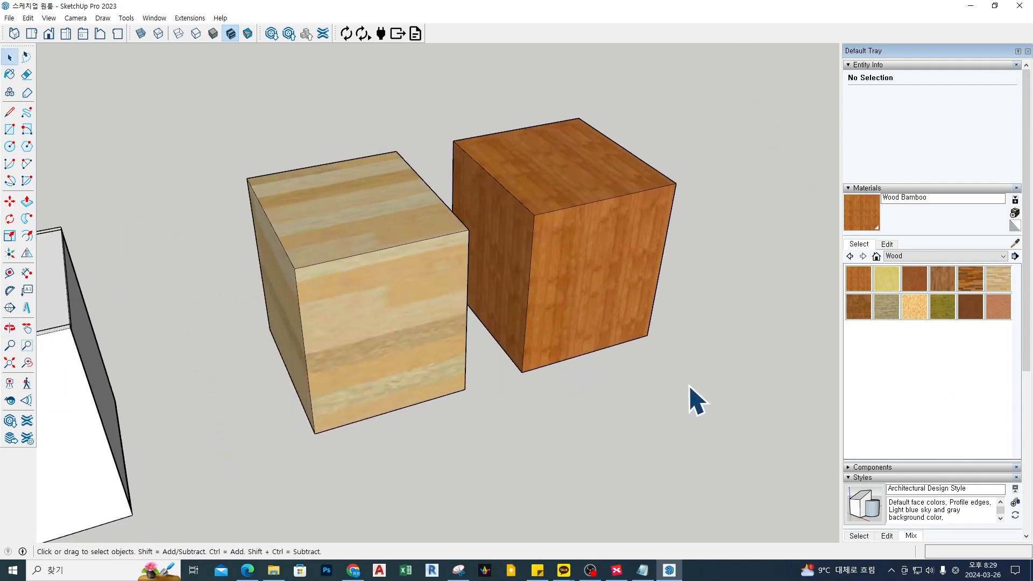
Explode the last two textured box groups together and check that their faces can be selected individually
left_click(618, 307)
left_click(413, 320, "ctrl")
right_click(413, 315)
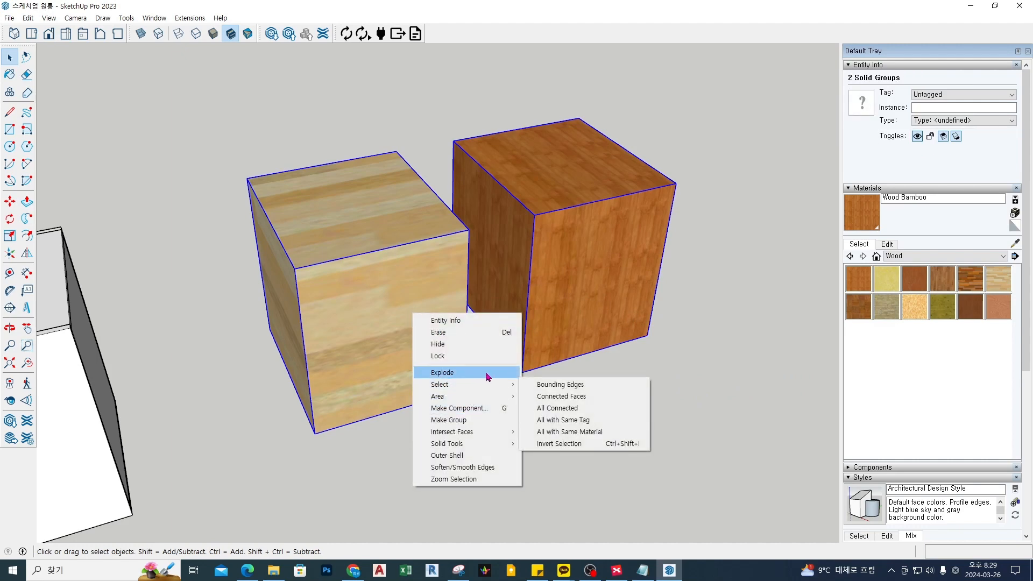
left_click(486, 372)
left_click(681, 392)
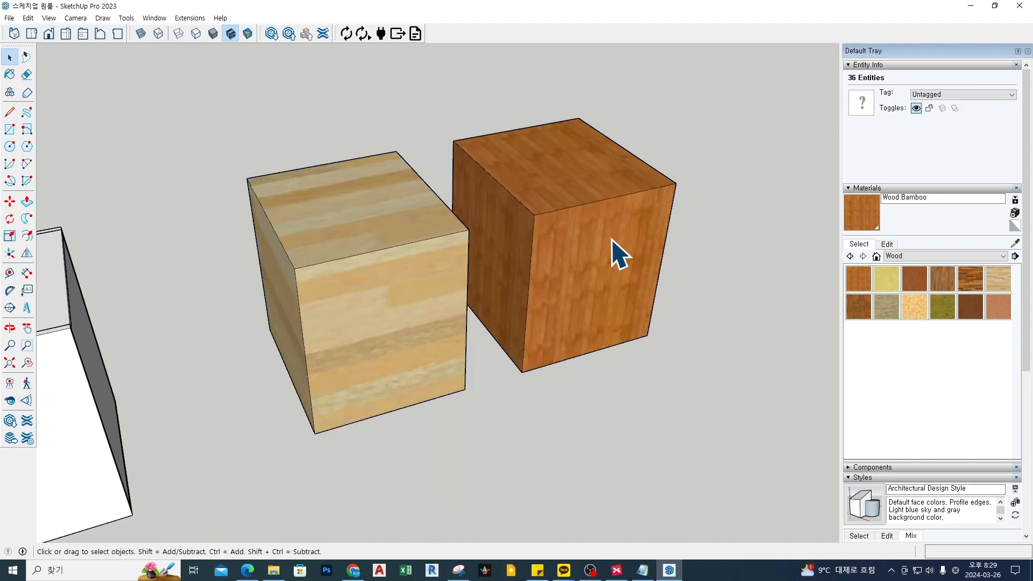
left_click(730, 305)
left_click(373, 324)
left_click(545, 440)
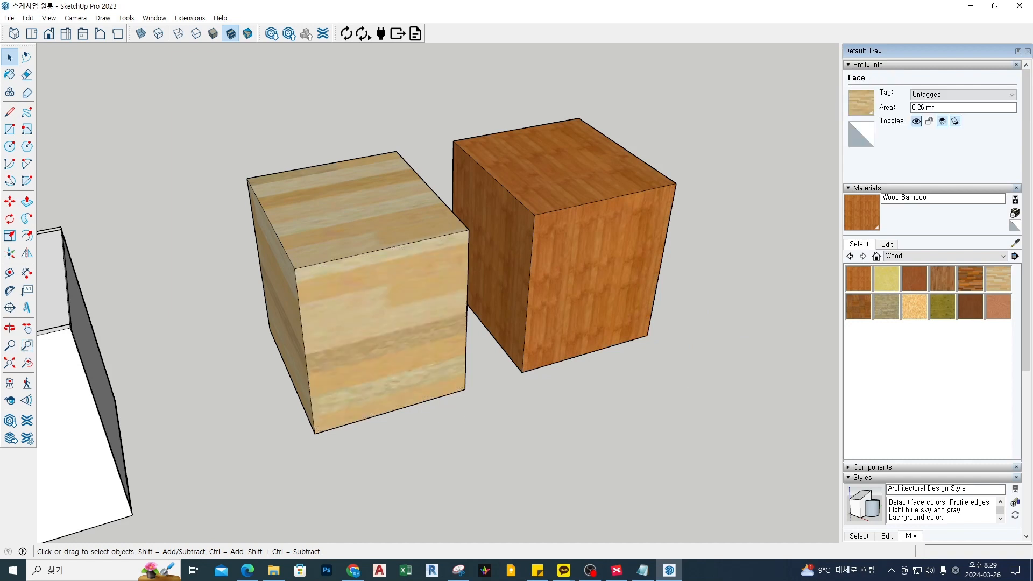
Paint all connected faces of the Wood Floor Light box with the Wood OSB material
left_click(909, 312)
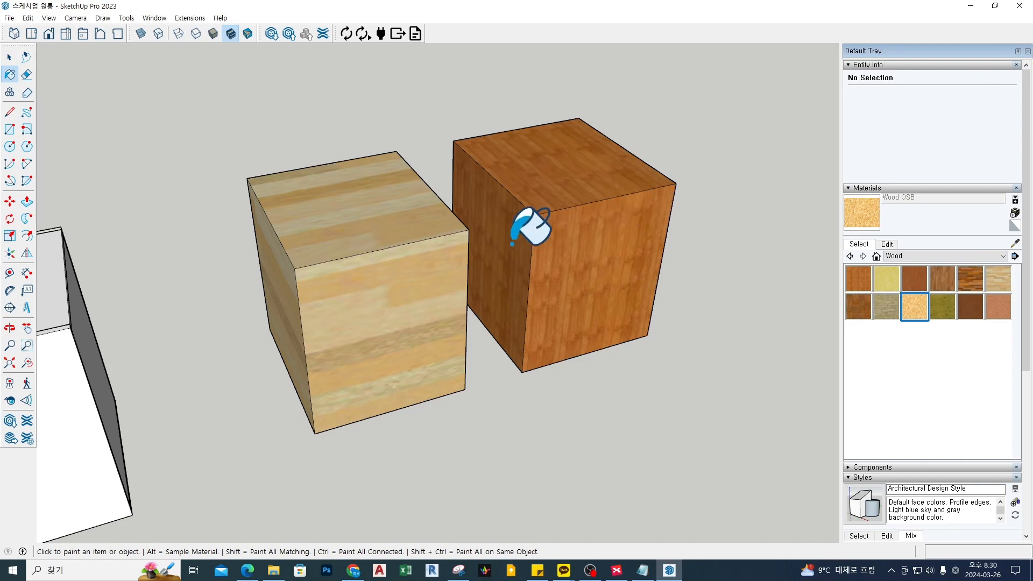
left_click(356, 251, "ctrl")
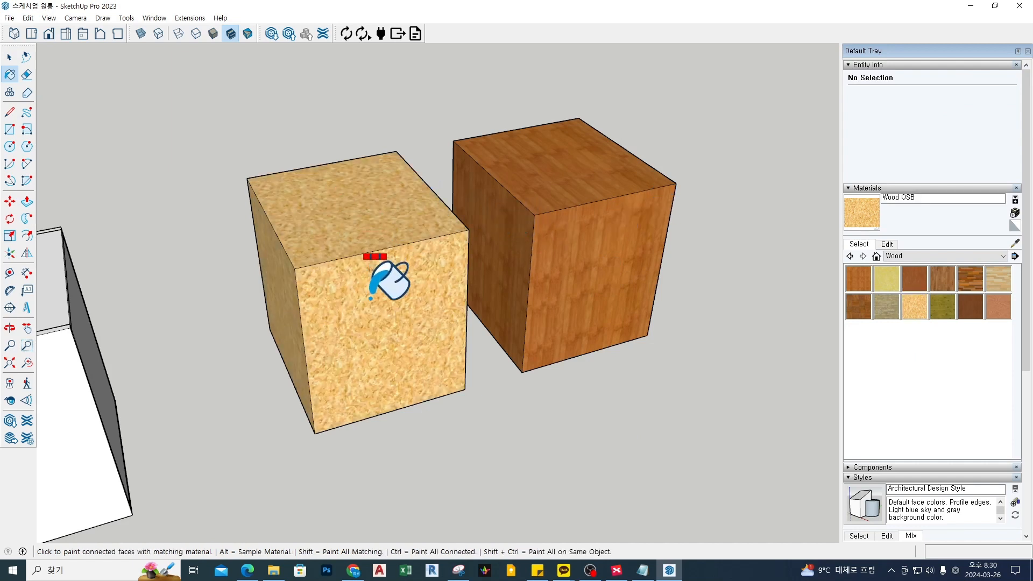
middle_click_drag(334, 311, 404, 318)
key("space")
left_click(343, 334)
middle_click_drag(342, 332, 384, 336)
scroll(542, 362, "down", 3)
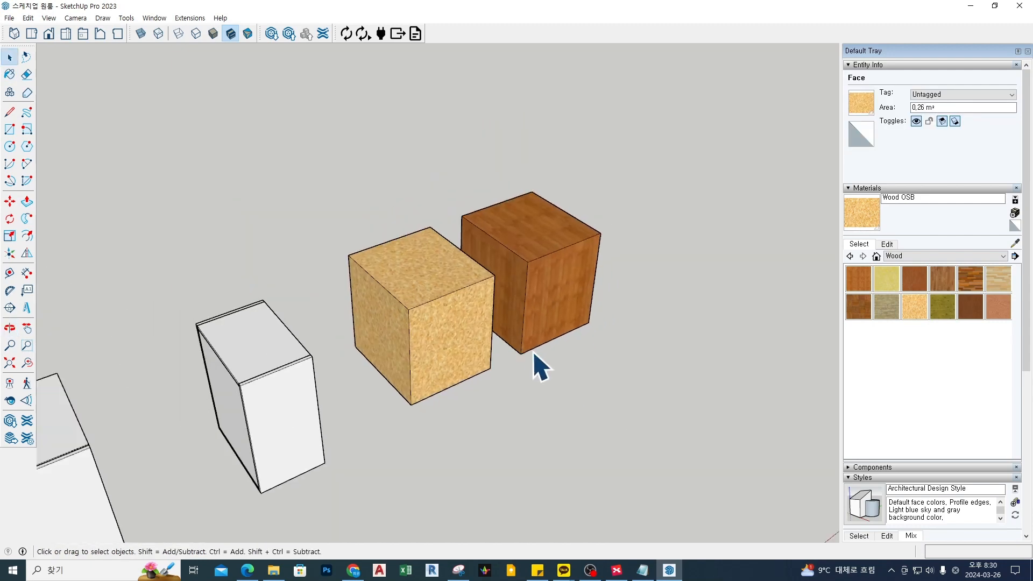
left_click(549, 368)
Replace Wood Bamboo with Wood OSB on all matching faces of the last box
scroll(471, 325, "up", 3)
left_click(539, 285)
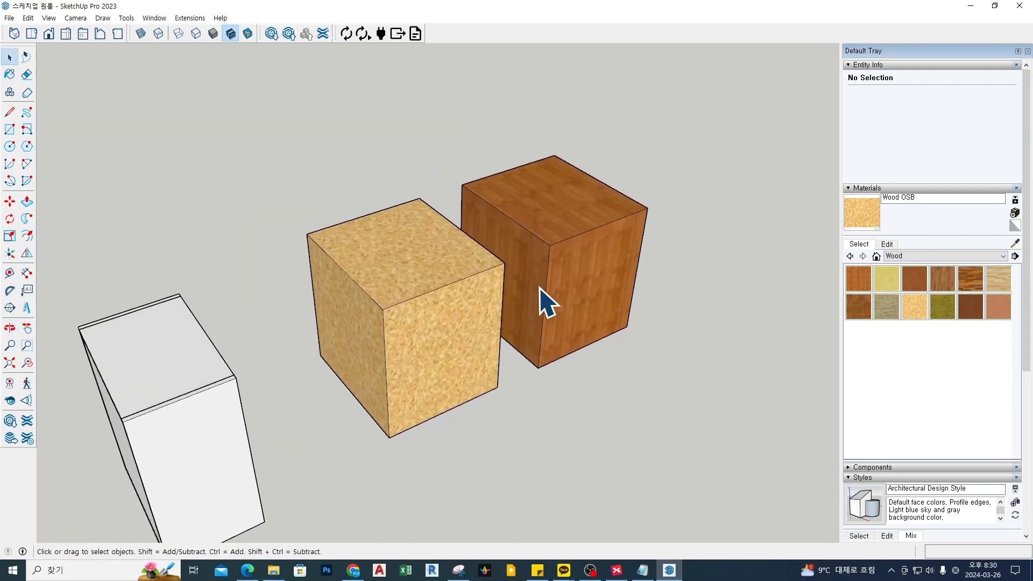
left_click(918, 312)
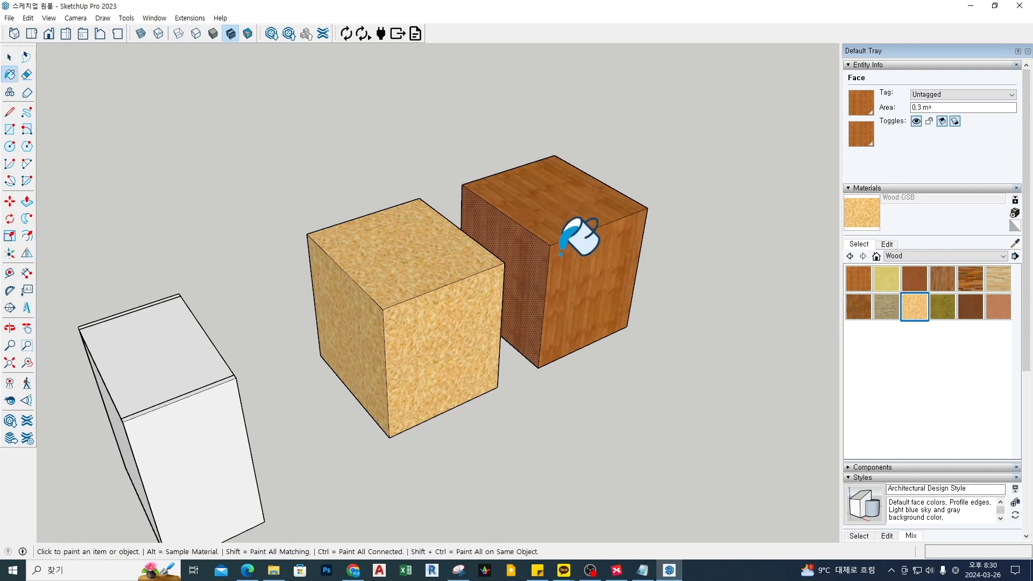
left_click(571, 225)
key("ctrl+z")
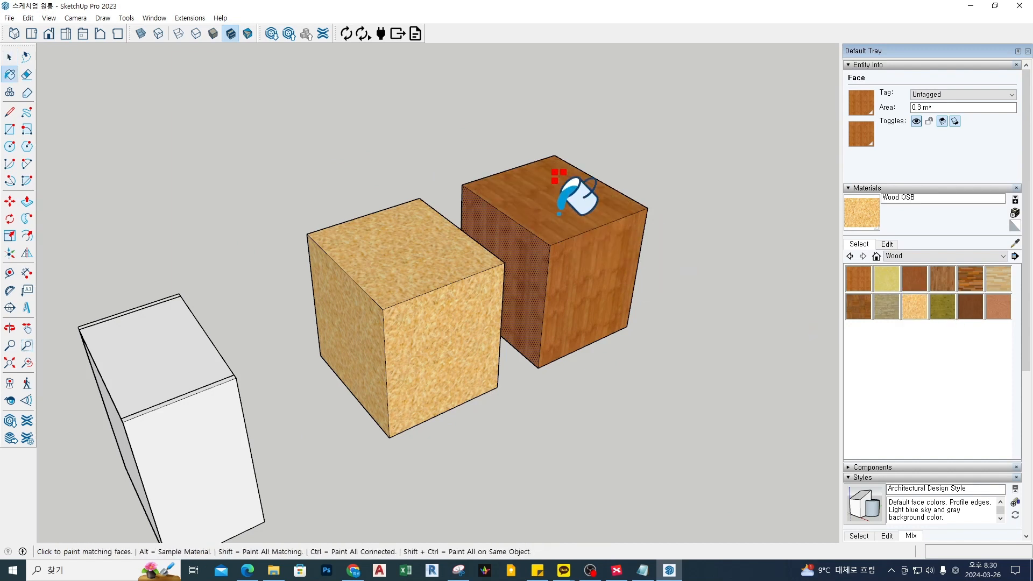
left_click(559, 215, "shift")
key("space")
left_click(710, 404)
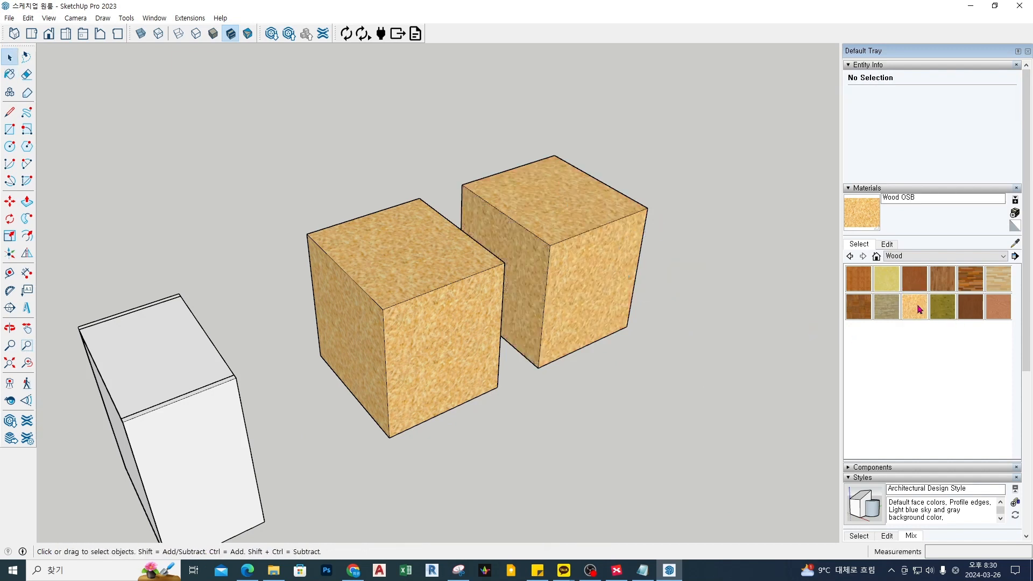
Try Wood Veneer 01 on the second-to-last box's connected faces and Default on all matching Wood OSB faces, undoing each
left_click(914, 307)
left_click(970, 306)
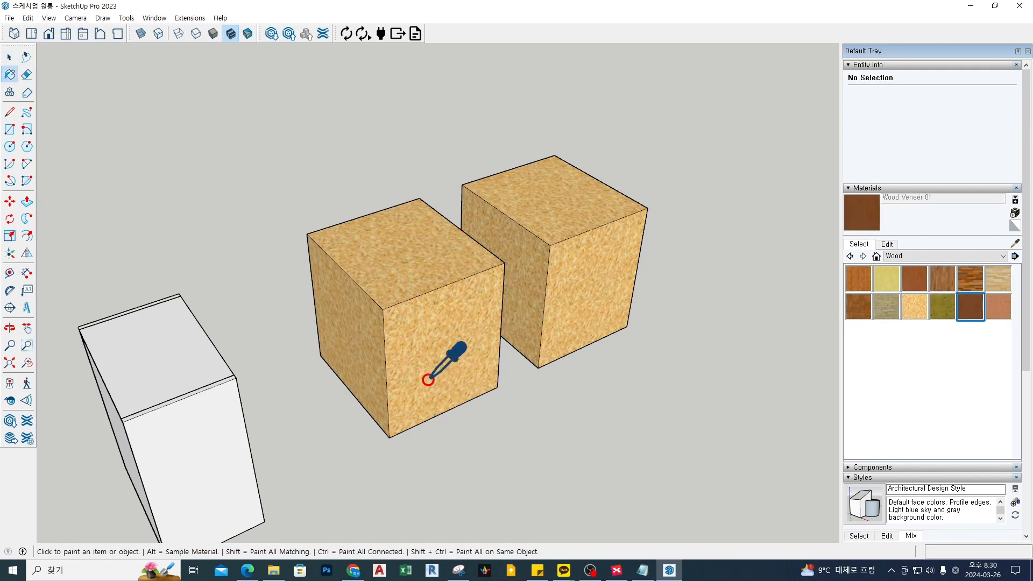
left_click(395, 277, "ctrl")
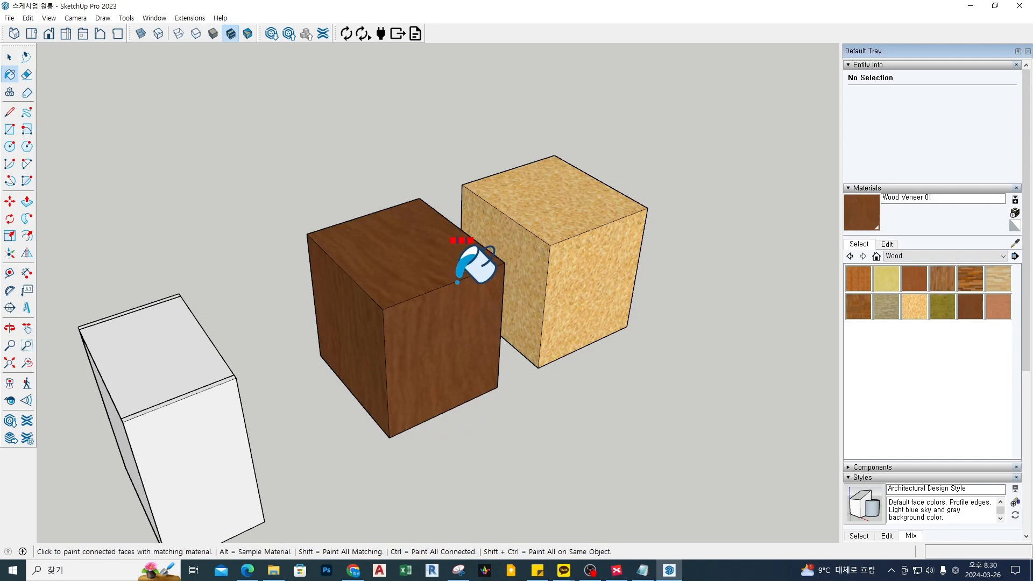
key("ctrl+z")
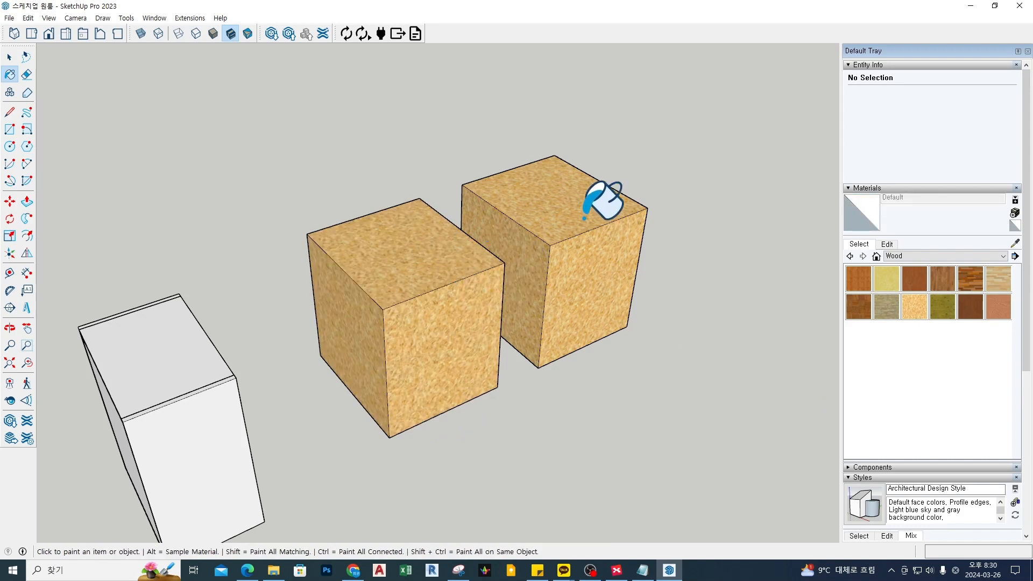
left_click(406, 261, "shift")
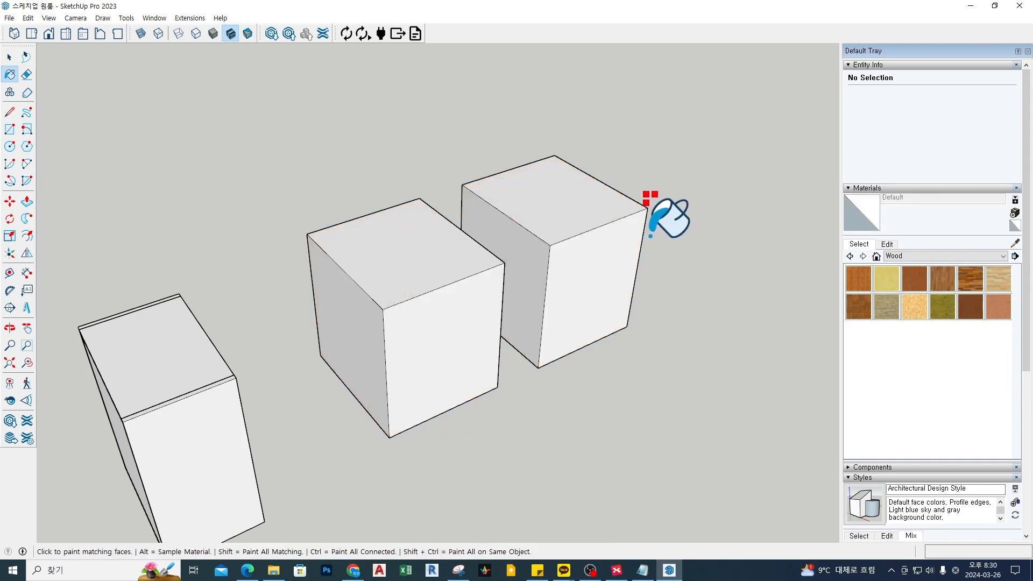
key("ctrl+z")
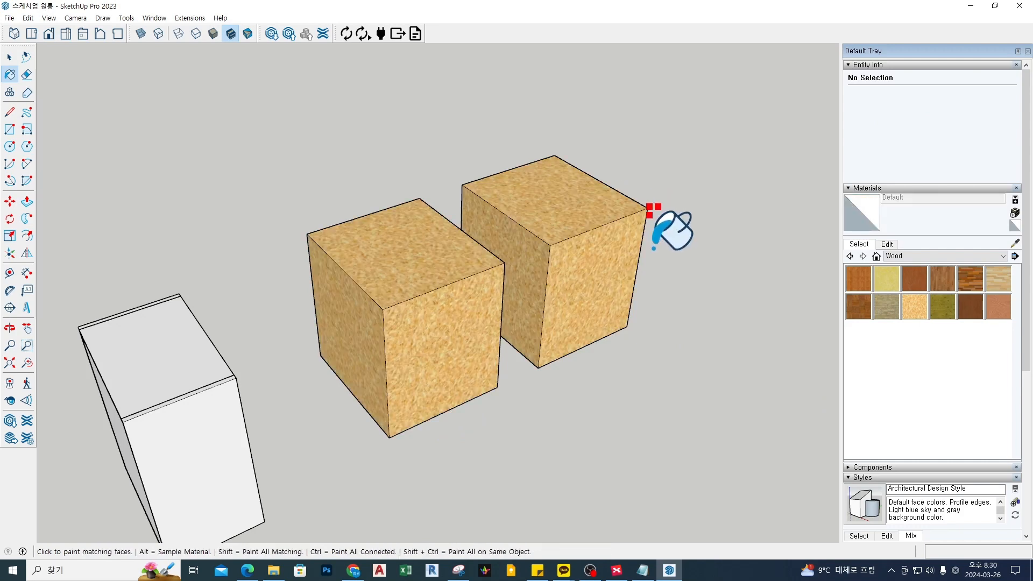
Paint all connected faces of the second-to-last box with the Wood Plywood Knots material
left_click(945, 311)
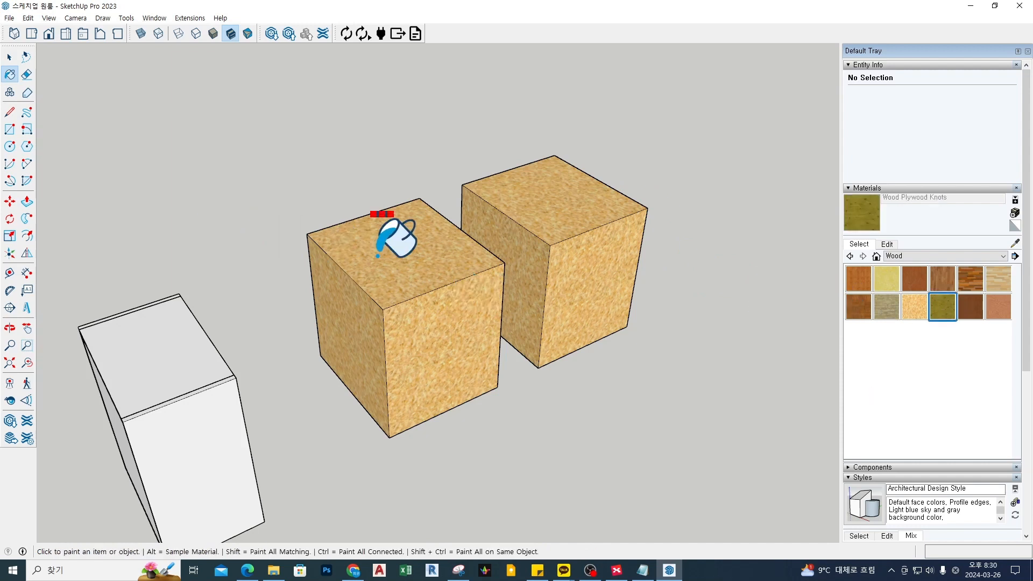
key("ctrl")
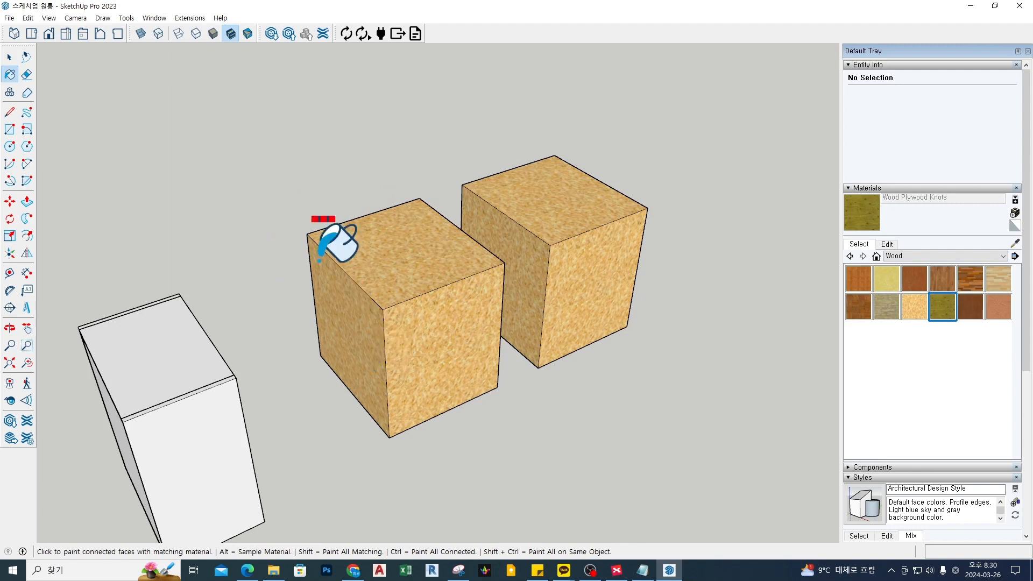
left_click(408, 283)
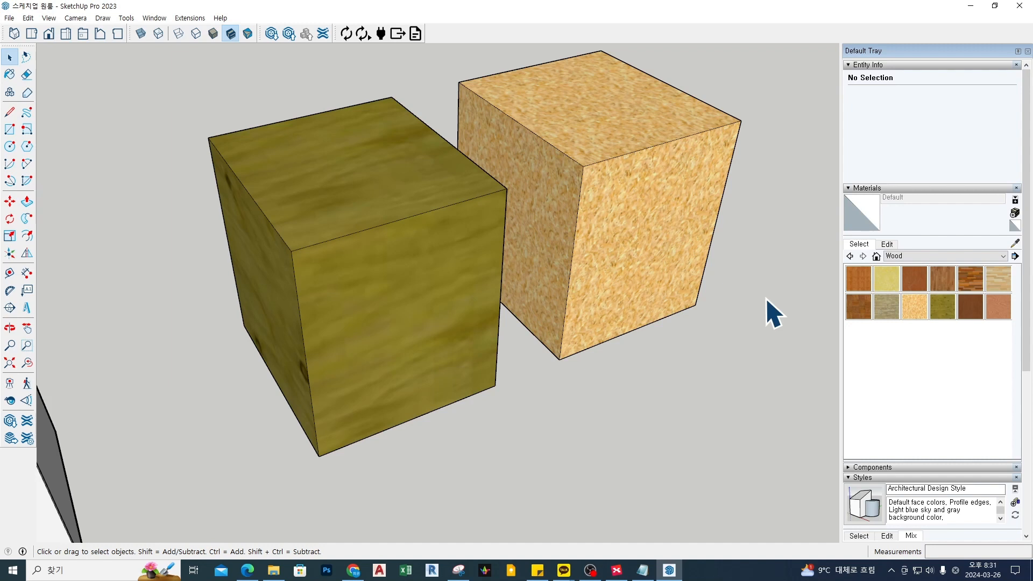
middle_click_drag(606, 362, 629, 347)
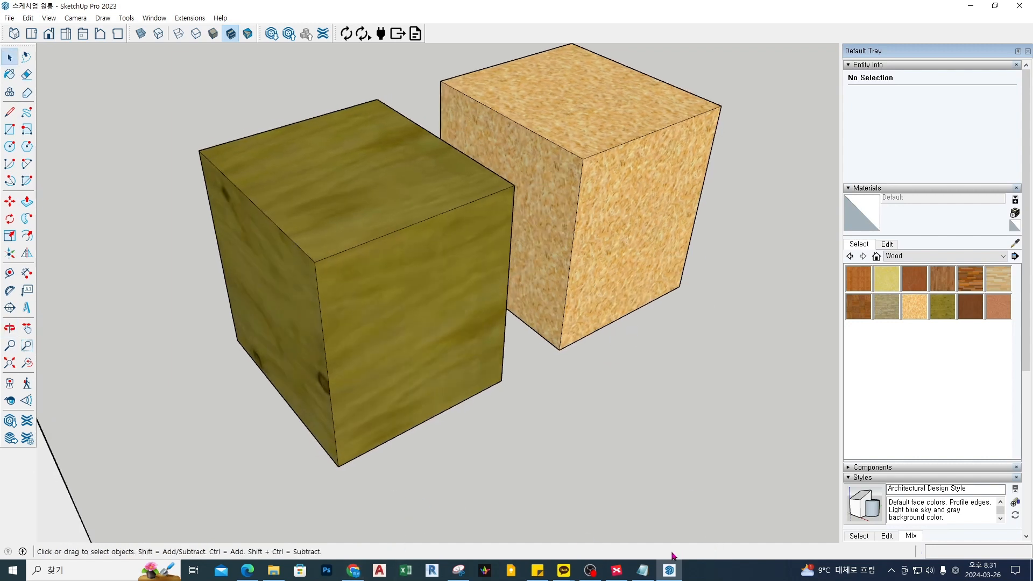
left_click(618, 570)
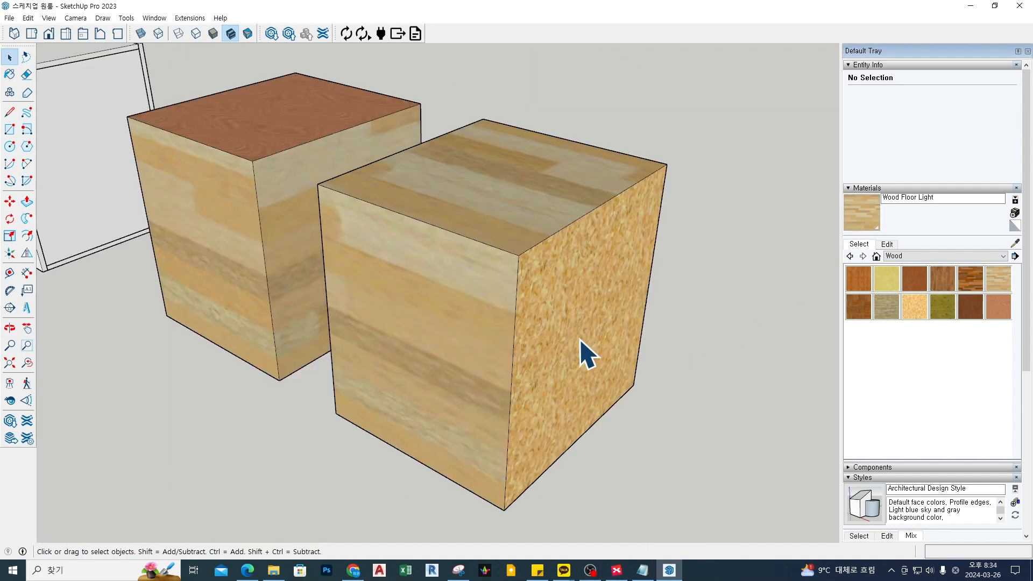
scroll(582, 345, "down", 3)
left_click(600, 316)
left_click(417, 439)
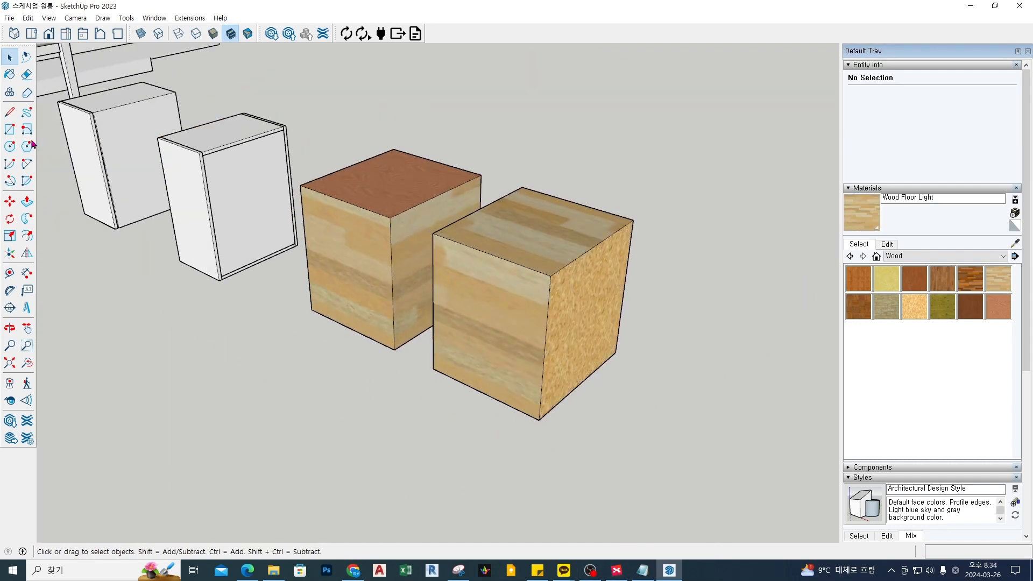
key("r")
scroll(291, 267, "down", 3)
left_click(219, 367)
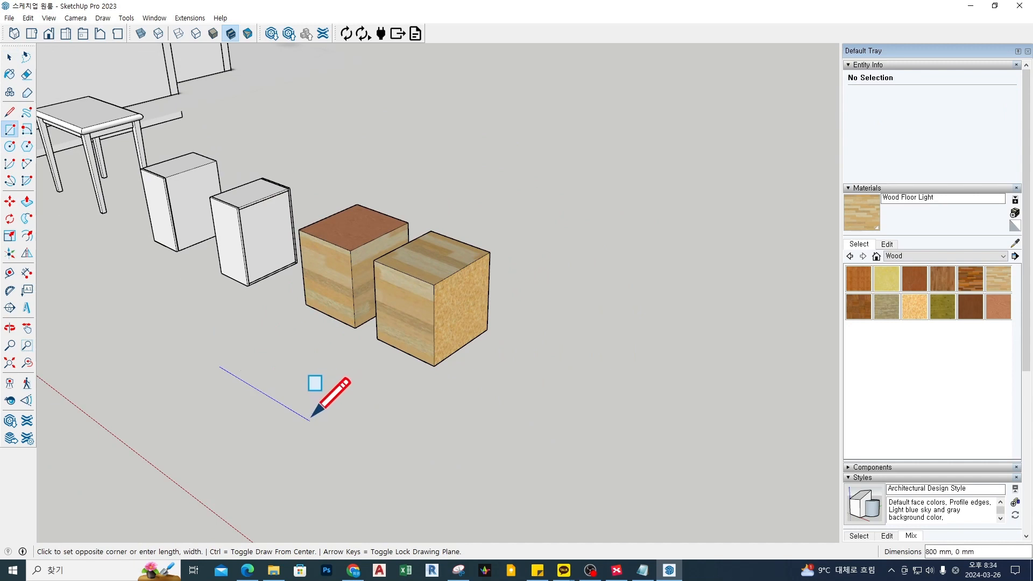
key("Escape")
key("l")
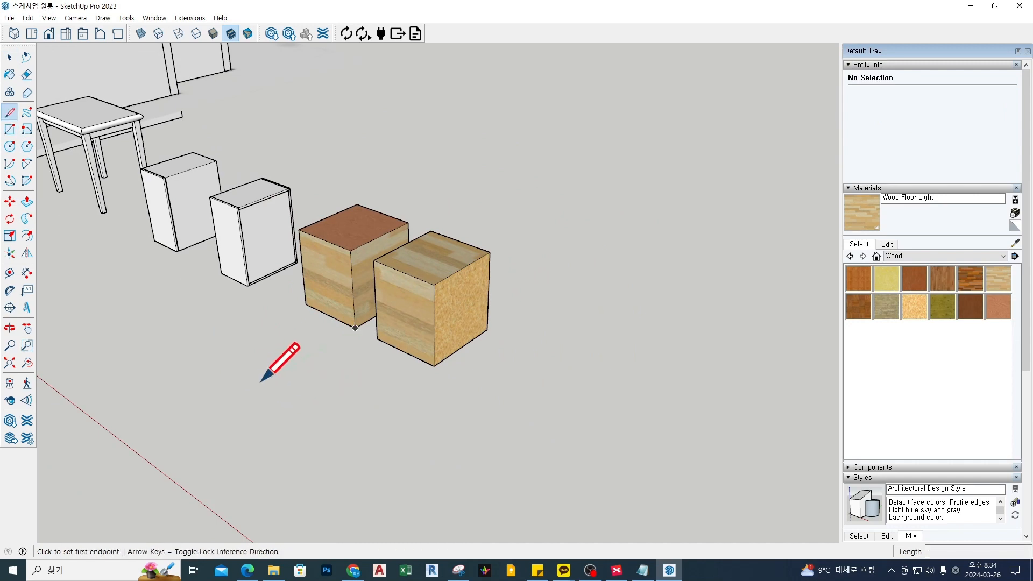
left_click(225, 370)
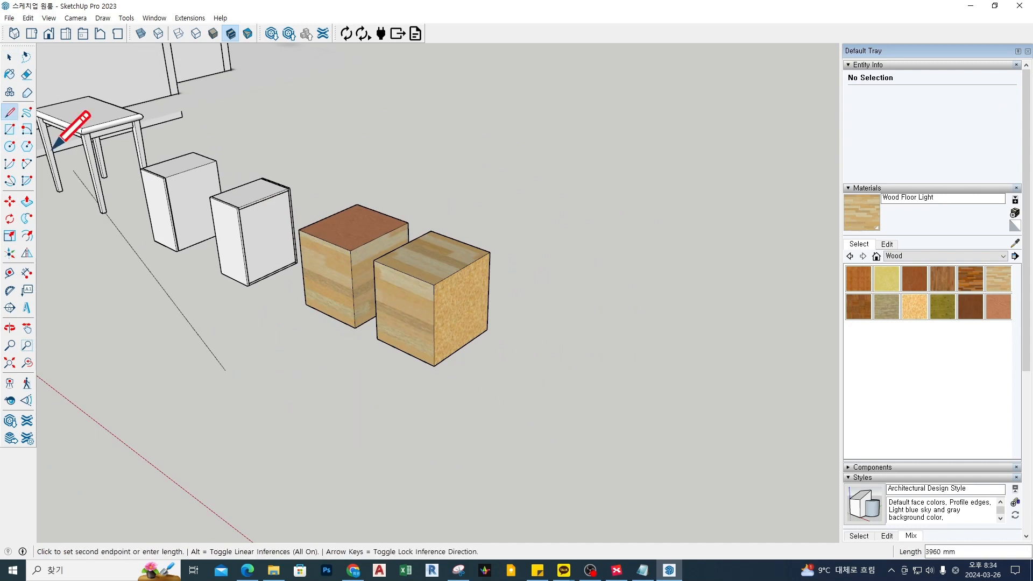
key("Escape")
Draw a thin rectangle about 914 mm by 86 mm in front of the boxes and push-pull it up into an upright panel
key("r")
left_click(276, 370)
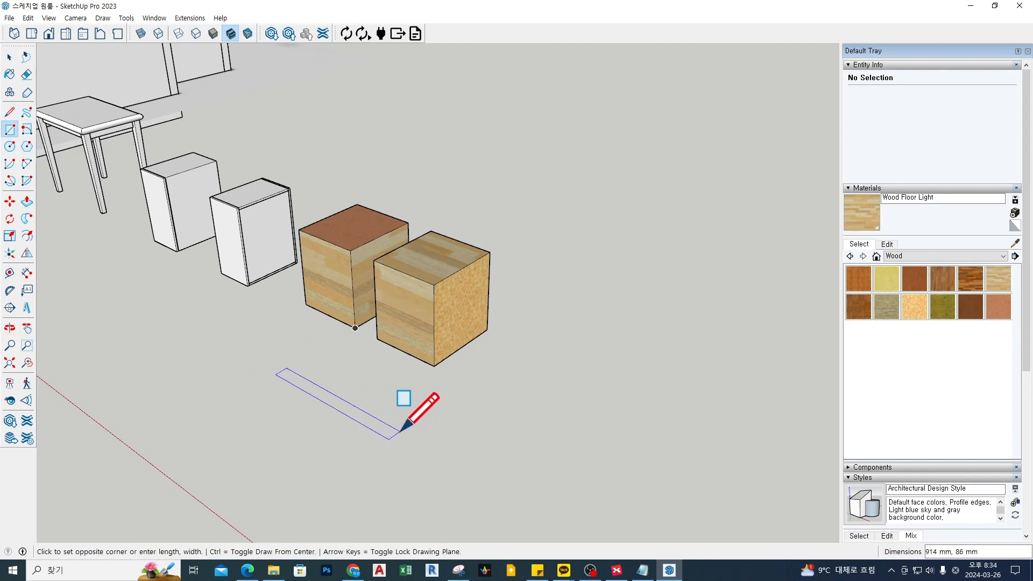
left_click(397, 434)
key("p")
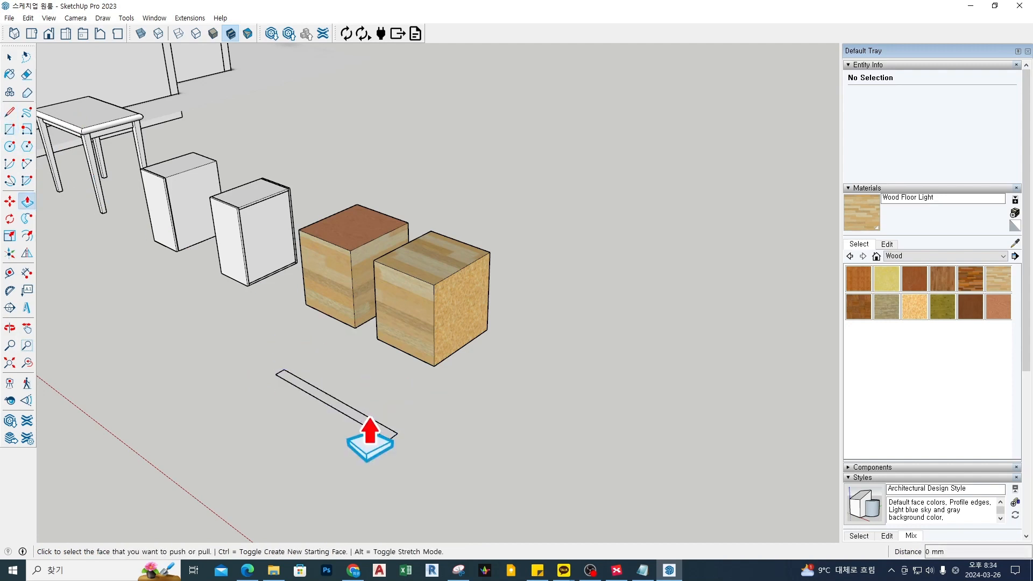
left_click(370, 442)
left_click(302, 330)
key("space")
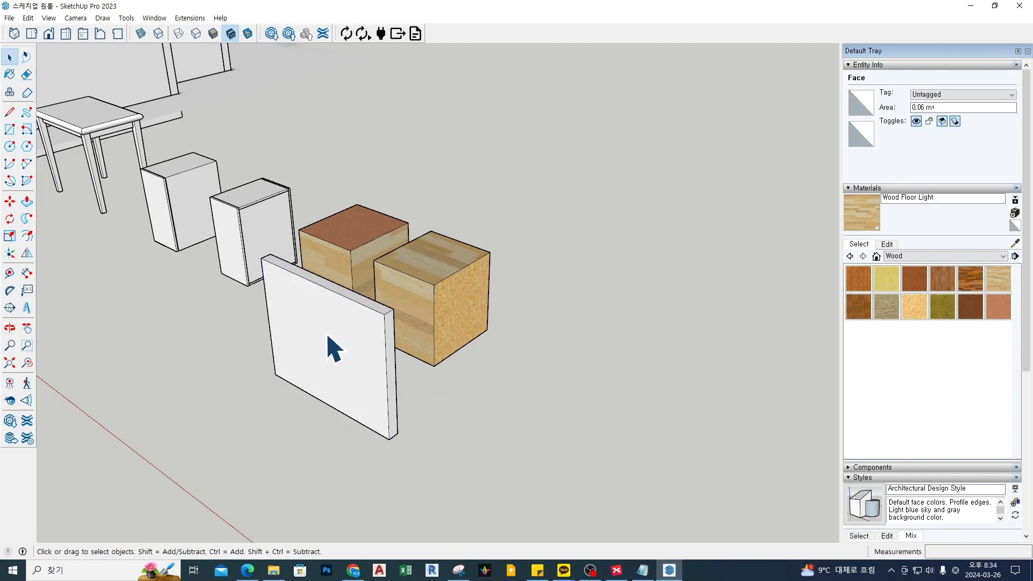
Select the whole upright panel and reverse all its faces
double_click(331, 347)
middle_click_drag(350, 357, 323, 348)
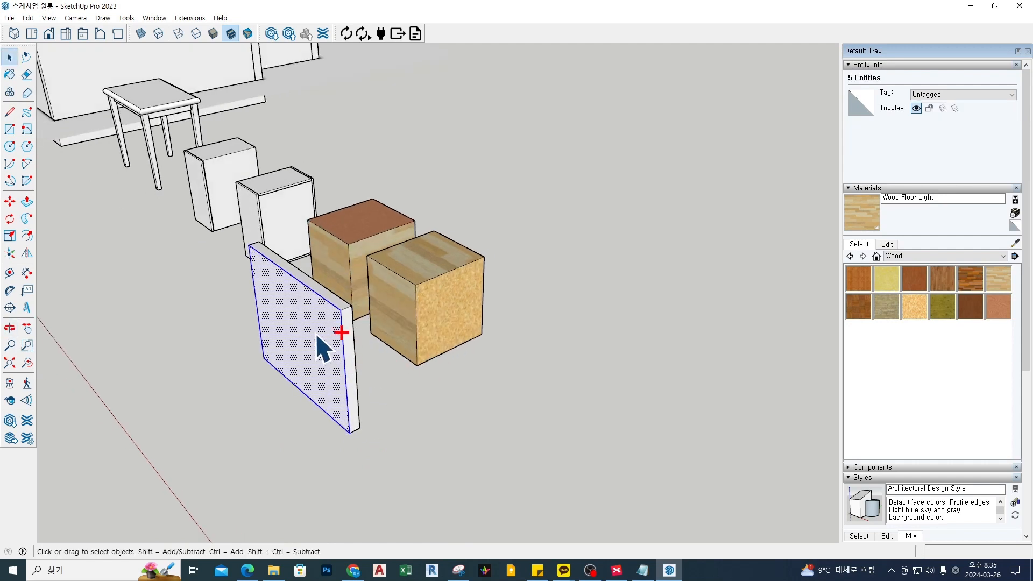
mouse_move(262, 250)
left_mouse_down()
mouse_move(376, 393)
mouse_move(316, 411)
left_mouse_up()
key("Escape")
triple_click(320, 317)
right_click(319, 317)
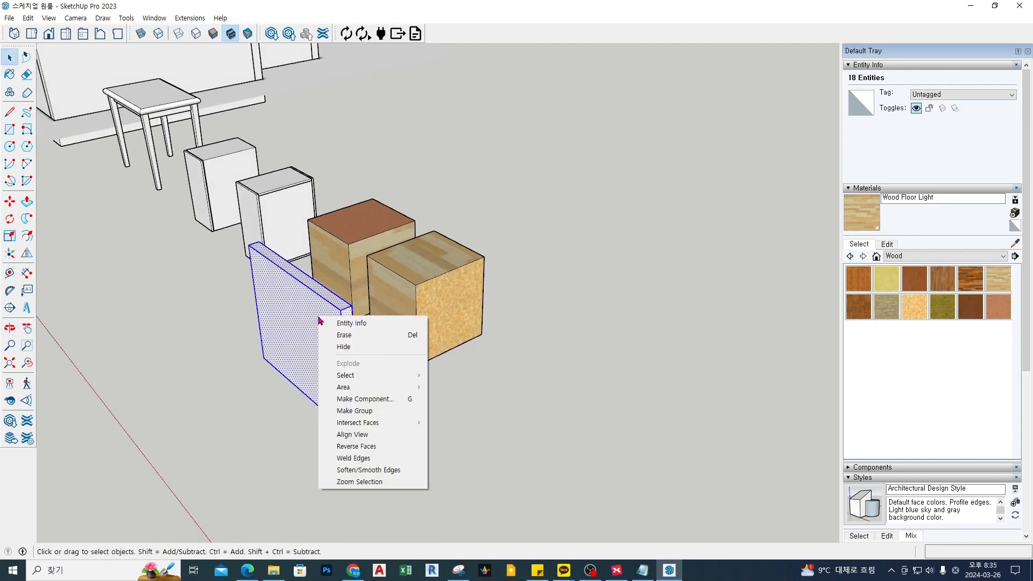
left_click(386, 447)
left_click(406, 431)
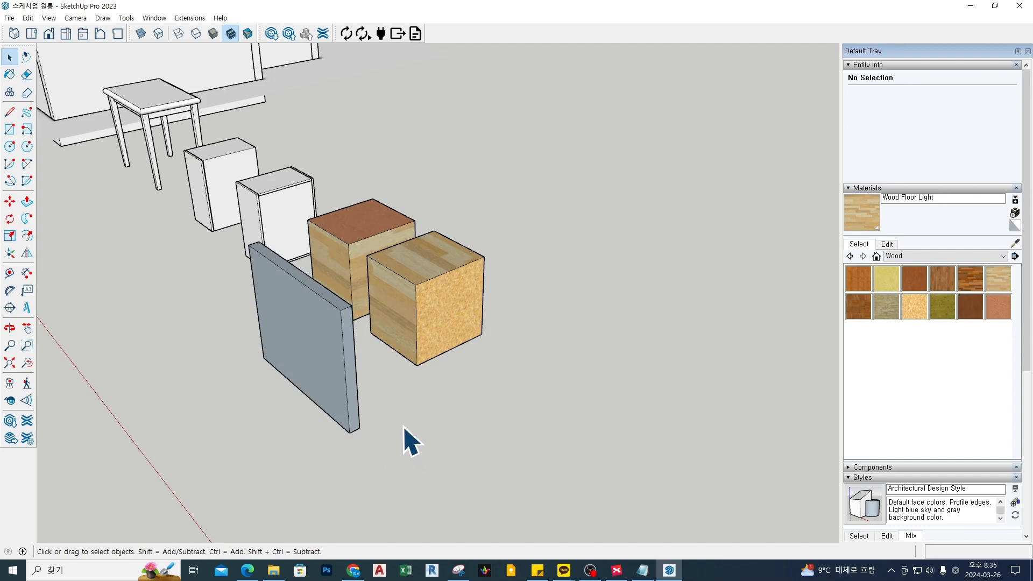
Paint all faces of the reversed panel with the Wood Bamboo material
middle_click_drag(293, 369, 679, 350)
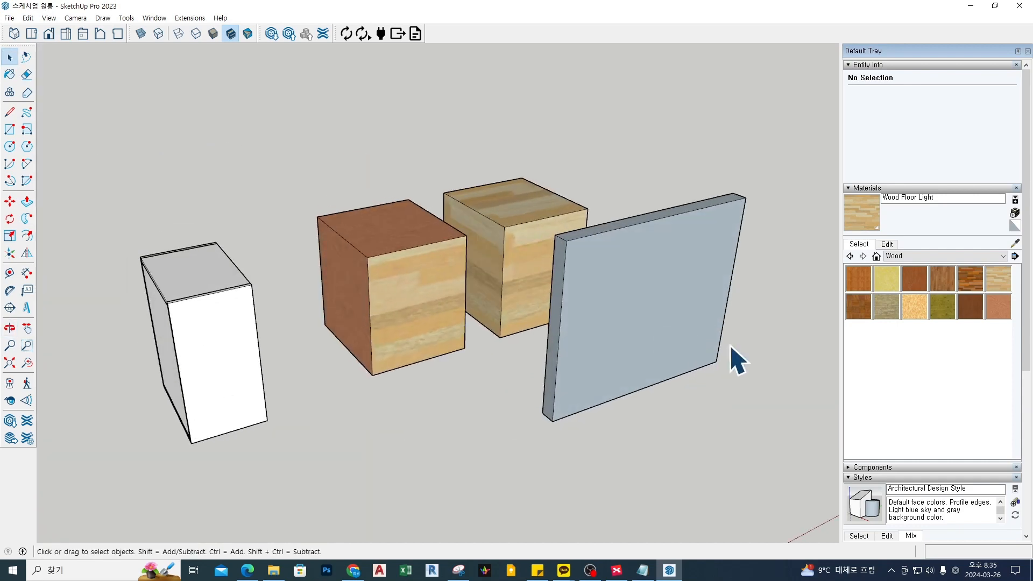
left_click(859, 280)
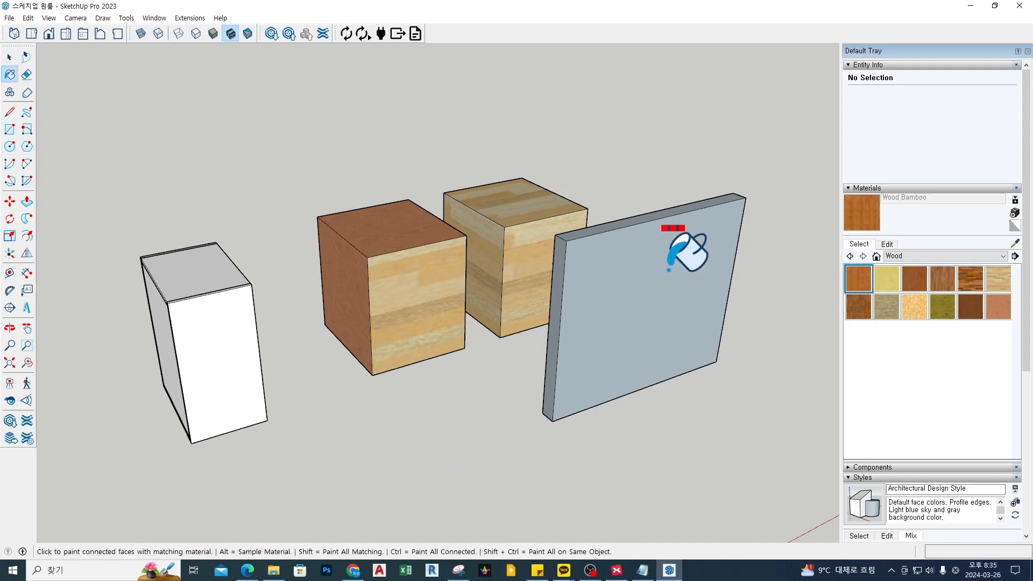
left_click(669, 270)
key("space")
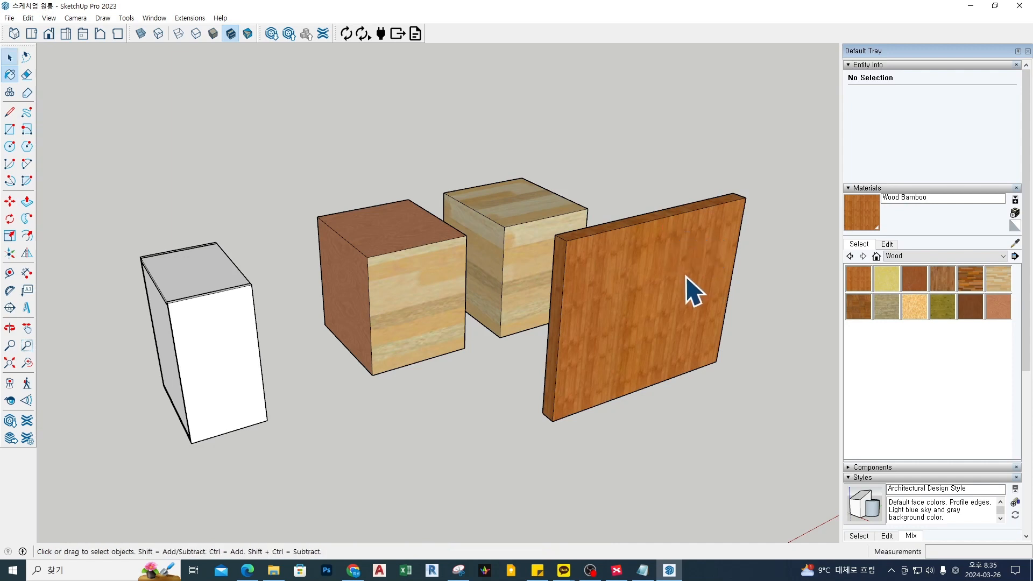
Reverse all faces of the Wood Bamboo panel
left_click(667, 279)
right_click(668, 278)
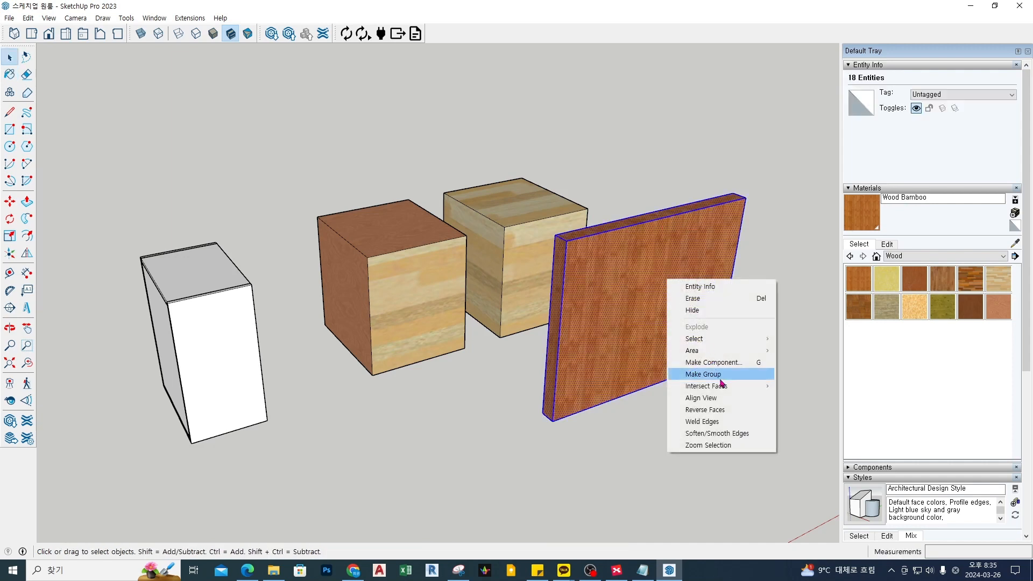
mouse_move(726, 392)
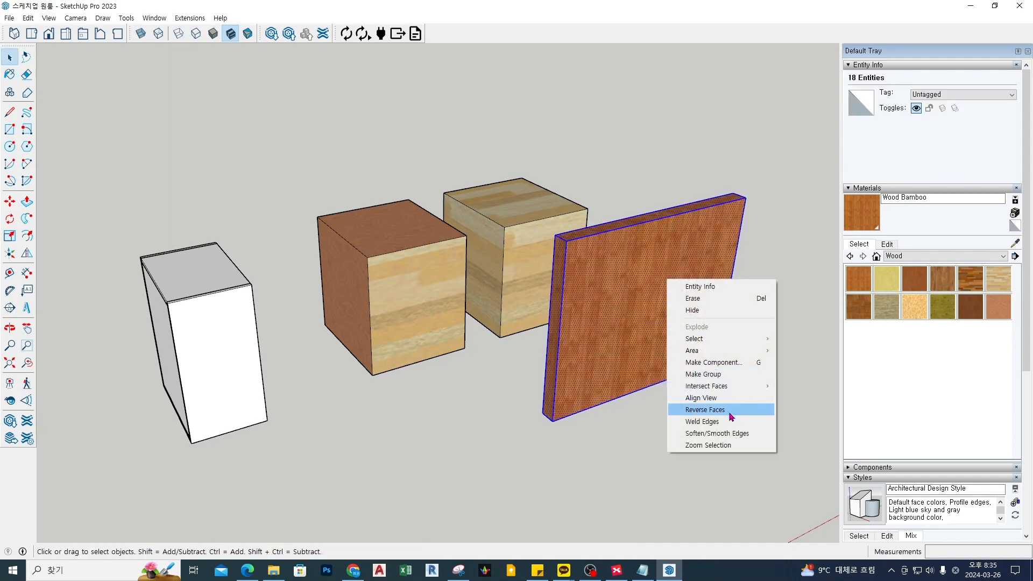
left_click(729, 412)
left_click(730, 411)
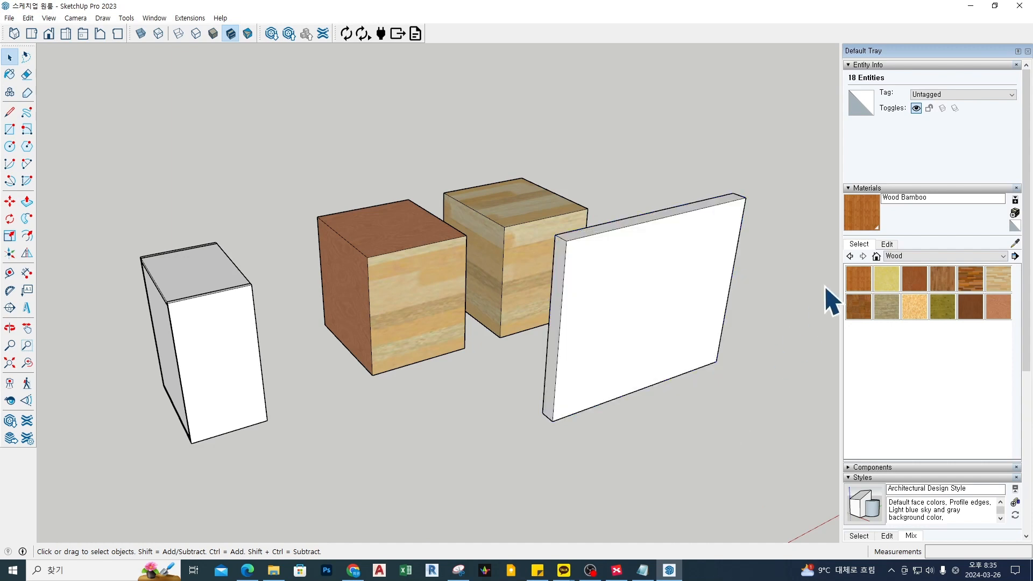
Paint the panel's front-side faces with Wood Bamboo and view the panel from all around
left_click(859, 279)
left_click(669, 291)
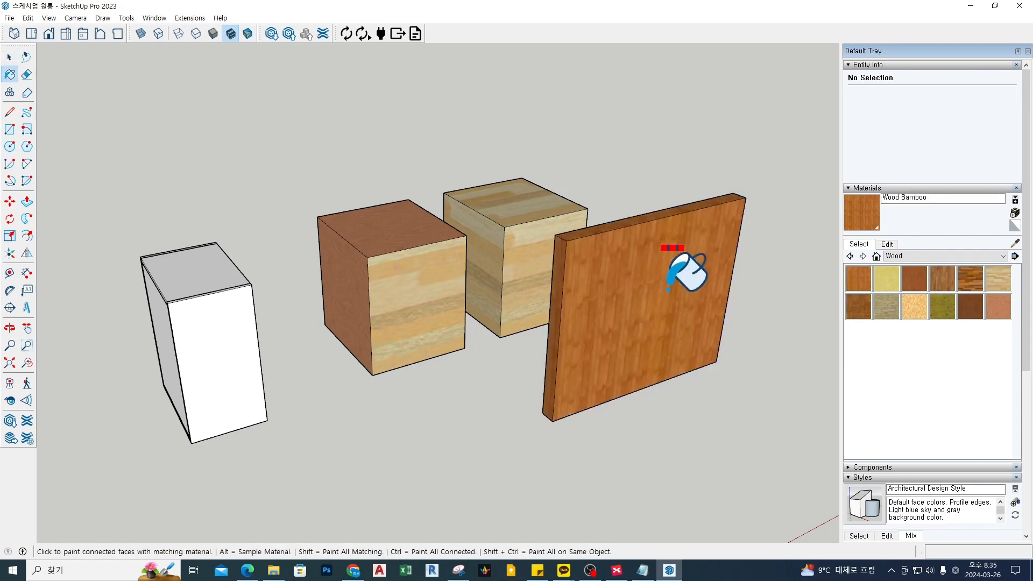
key("space")
middle_click_drag(698, 396, 288, 386)
middle_click_drag(365, 350, 306, 361)
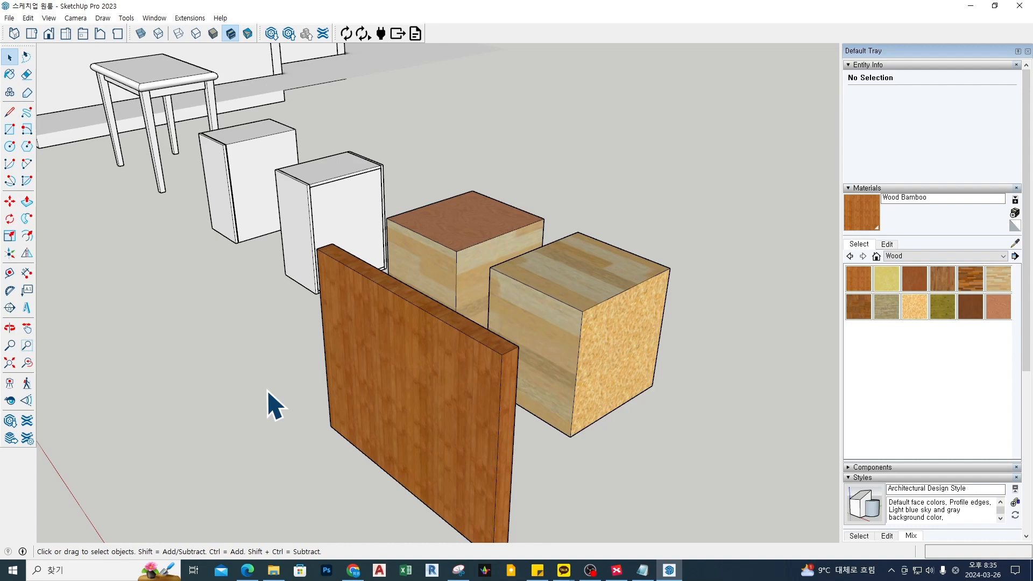
middle_click_drag(268, 392, 750, 450)
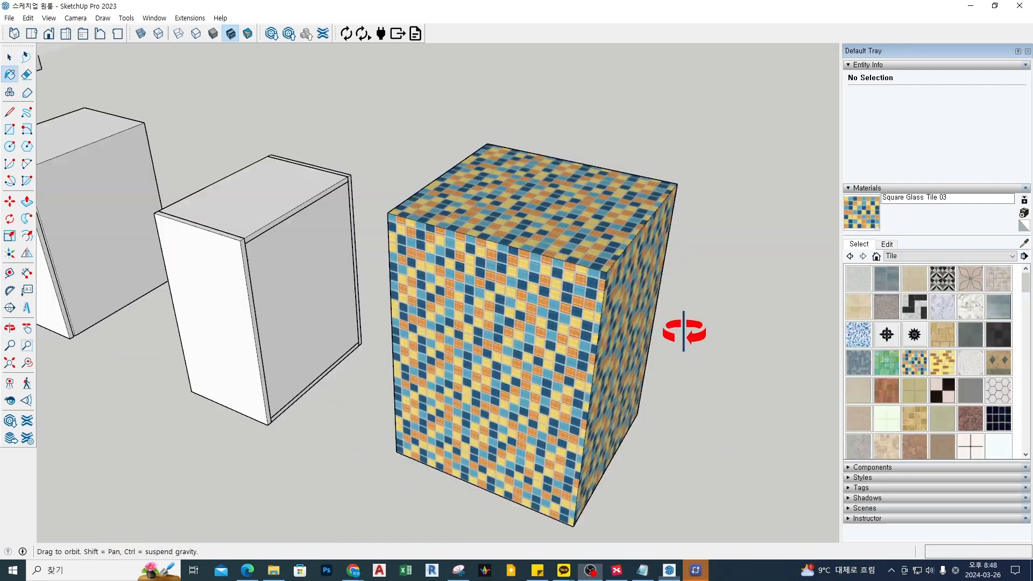
Examine how the Square Glass Tile 03 pattern meets along the edges of the tiled box
middle_click_drag(683, 331, 619, 340)
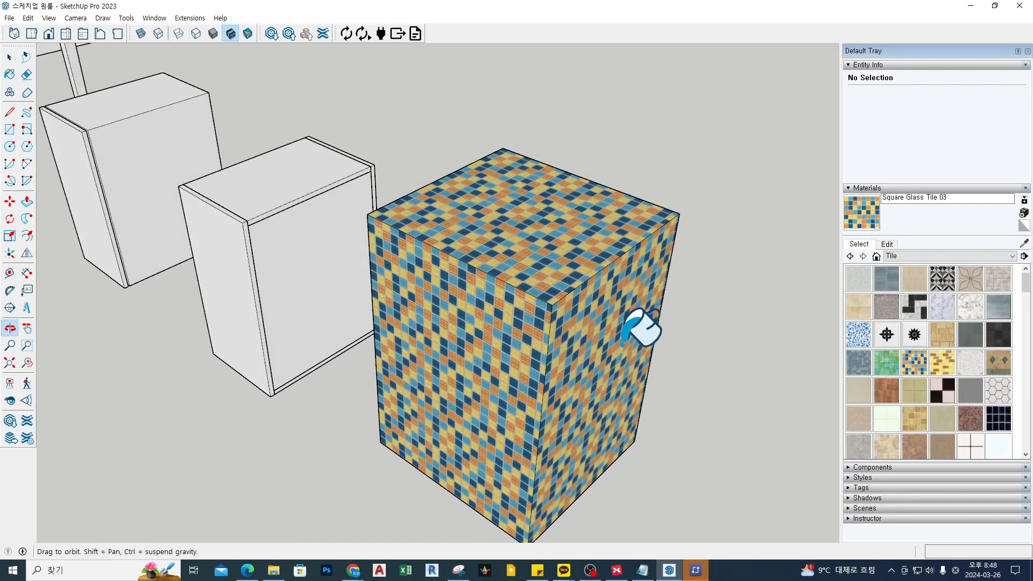
scroll(589, 293, "up", 2)
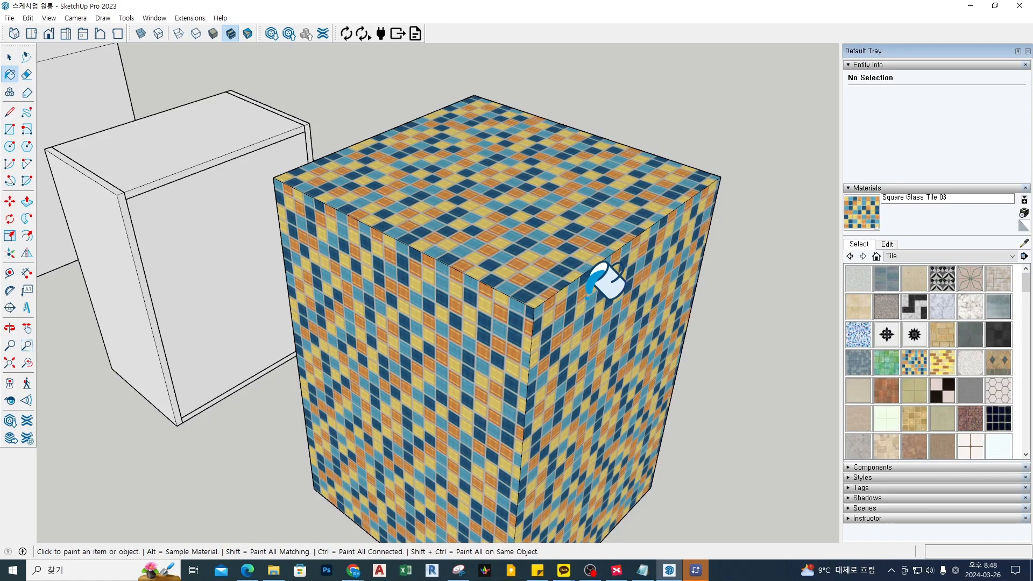
middle_click_drag(489, 307, 527, 417)
scroll(528, 264, "up", 3)
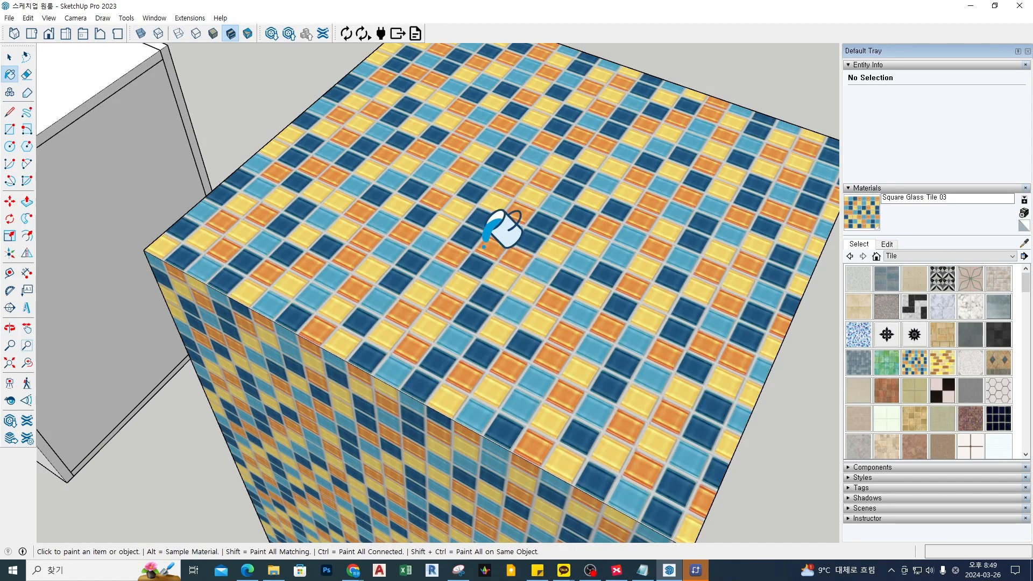
scroll(492, 231, "down", 3)
middle_click_drag(612, 346, 615, 288)
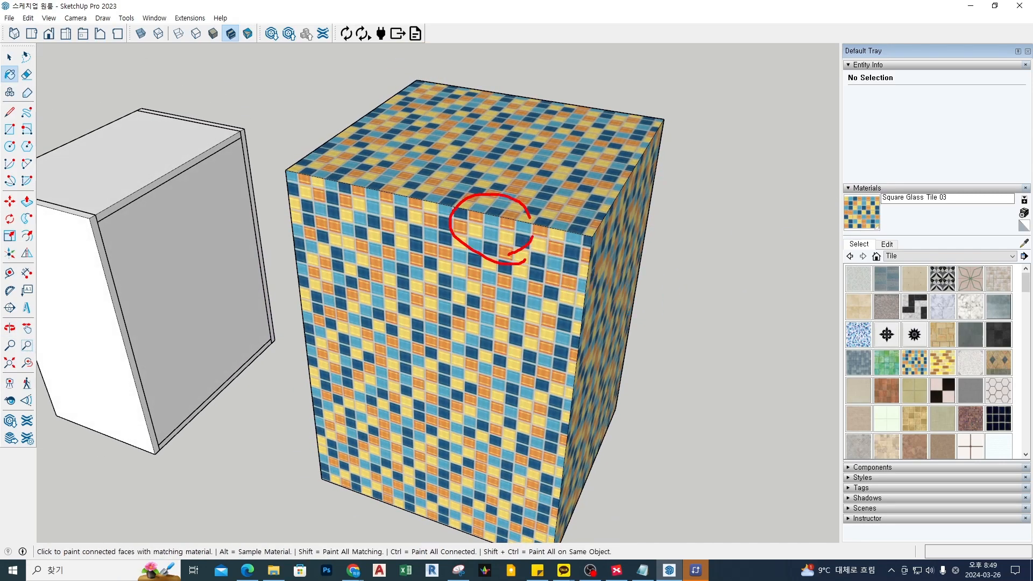
key("Escape")
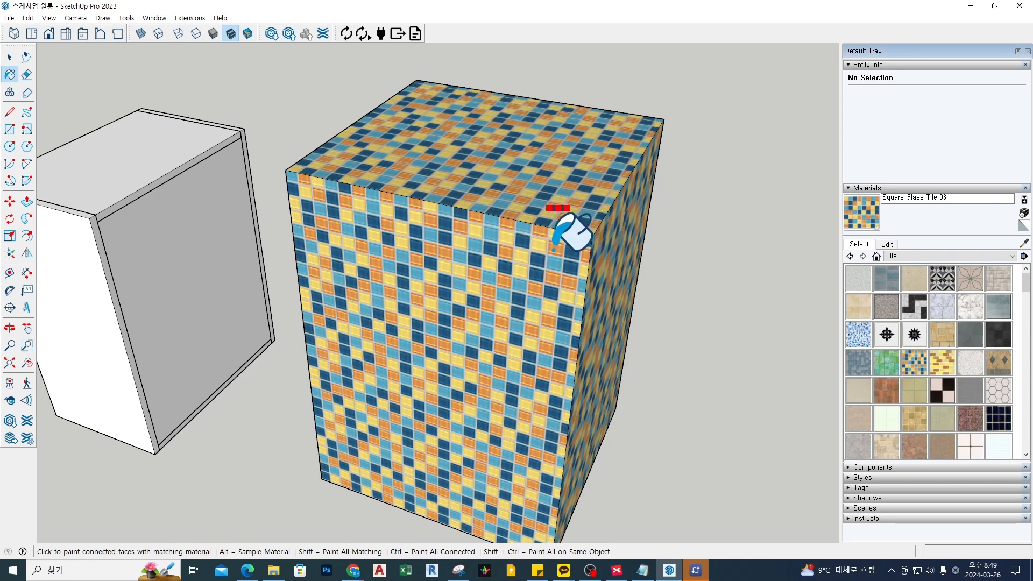
Hide the tiled box's inner edges between the top and the two visible sides with the Eraser
key("shift")
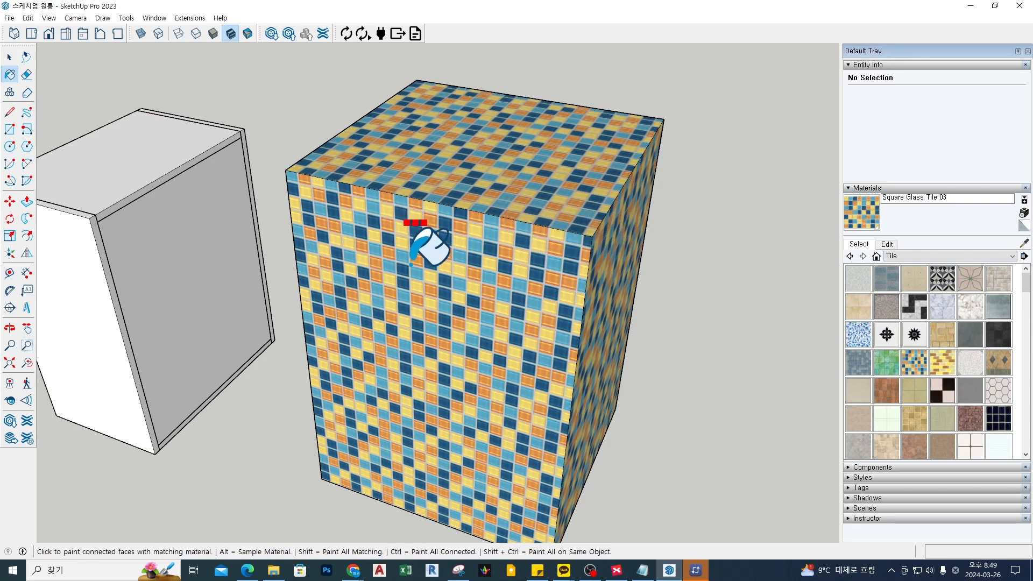
key("e")
left_click_drag(498, 231, 506, 206, "shift")
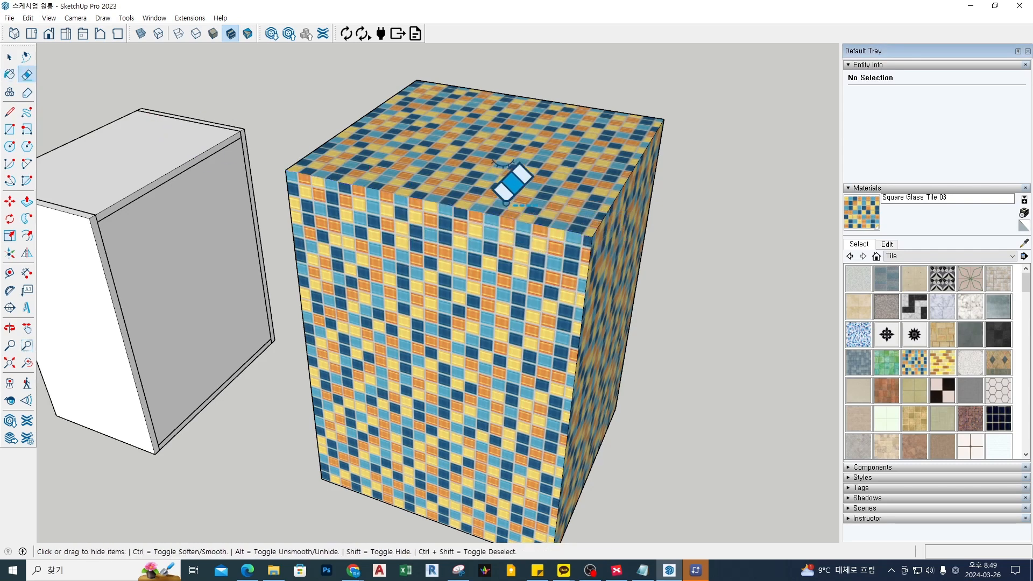
mouse_move(586, 202)
left_mouse_down("shift")
mouse_move(654, 237)
mouse_move(649, 252)
left_mouse_up("shift")
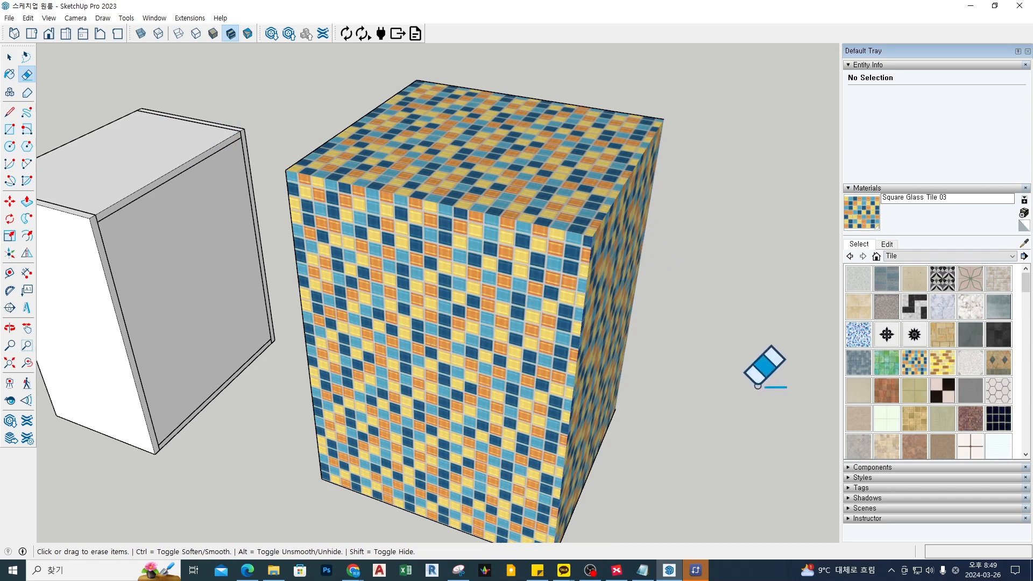
Set the Profiles thickness to 6 in the style's edge settings
middle_click_drag(766, 364, 666, 391)
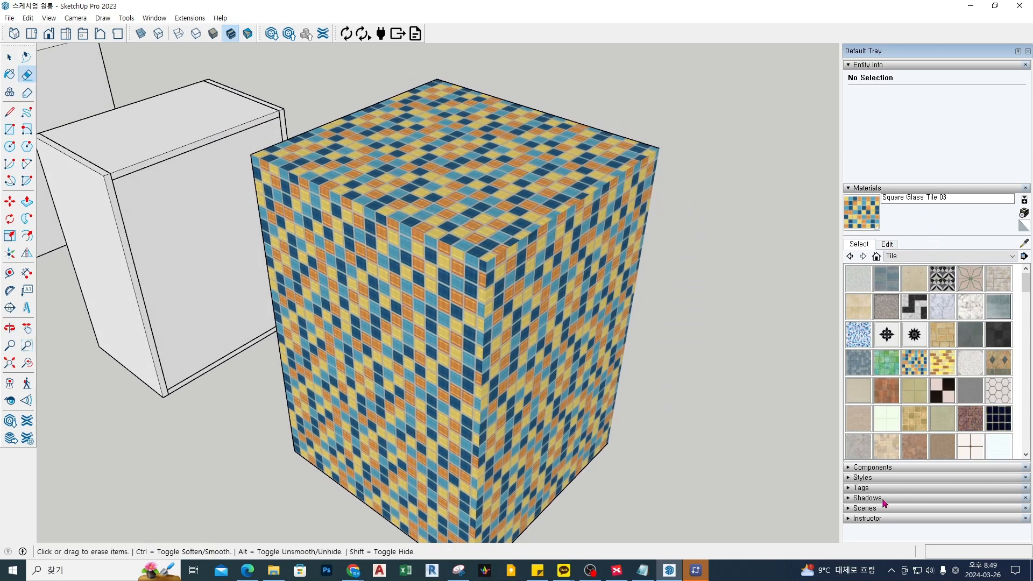
left_click(866, 479)
scroll(883, 495, "down", 4)
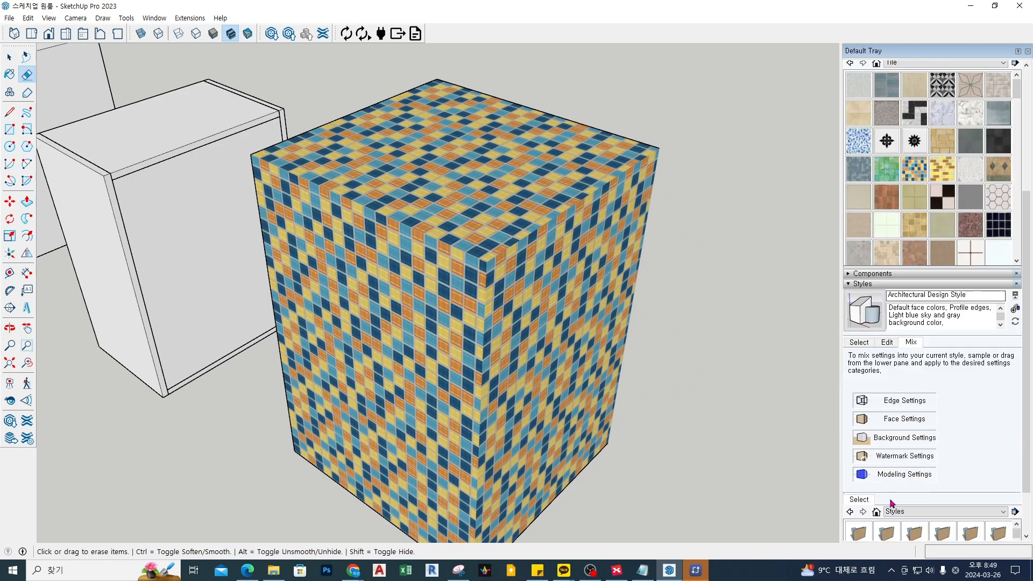
left_click(887, 343)
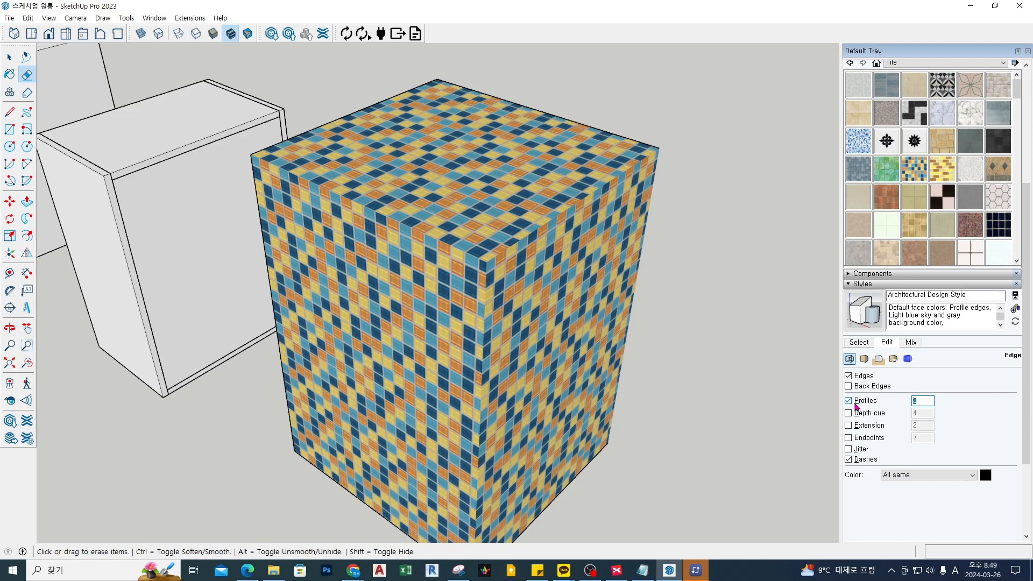
key("Return")
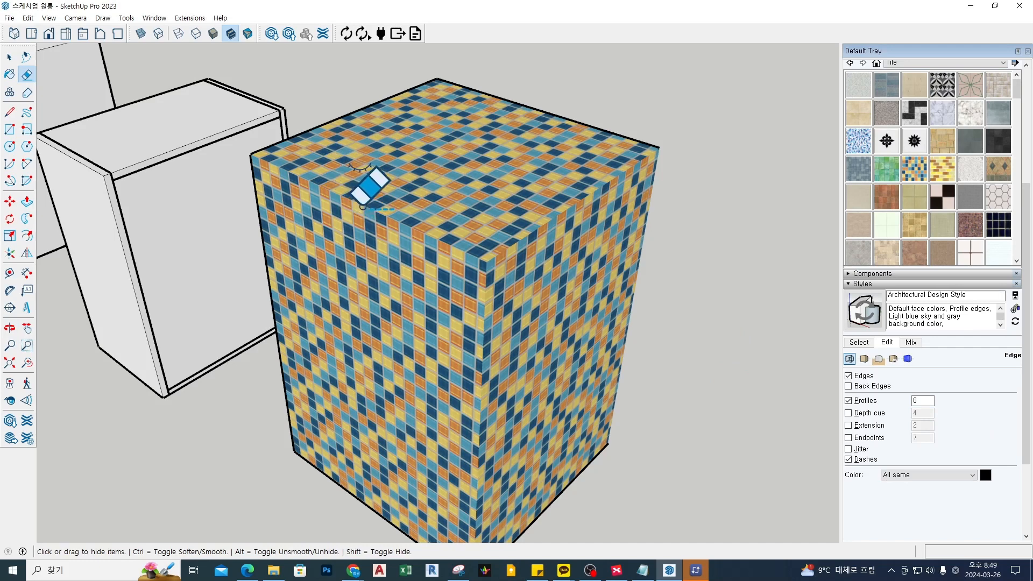
Hide the remaining thick outline edges around the tiled box with the Eraser
left_click_drag(356, 222, 375, 202, "alt")
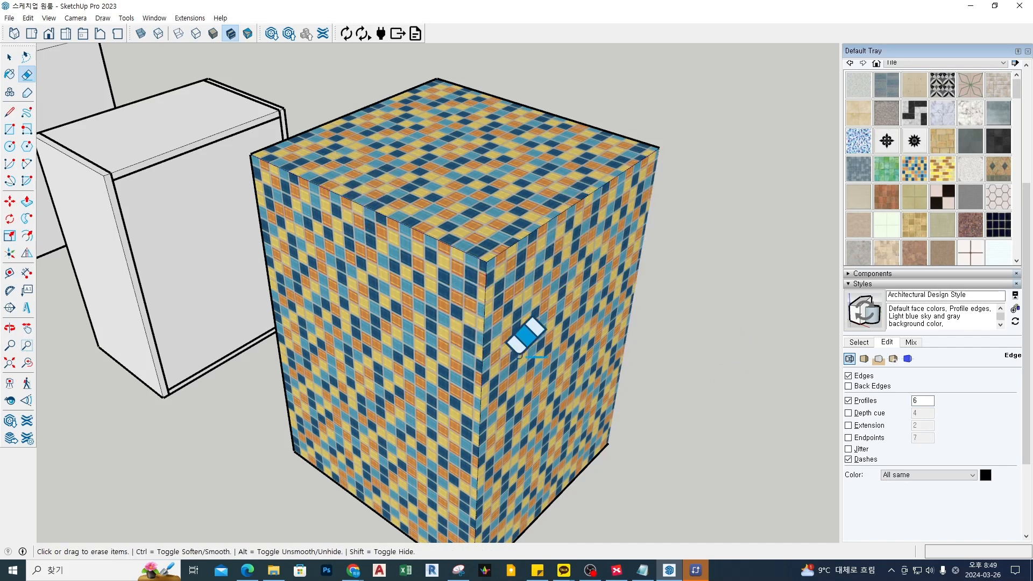
middle_click_drag(530, 260, 475, 131)
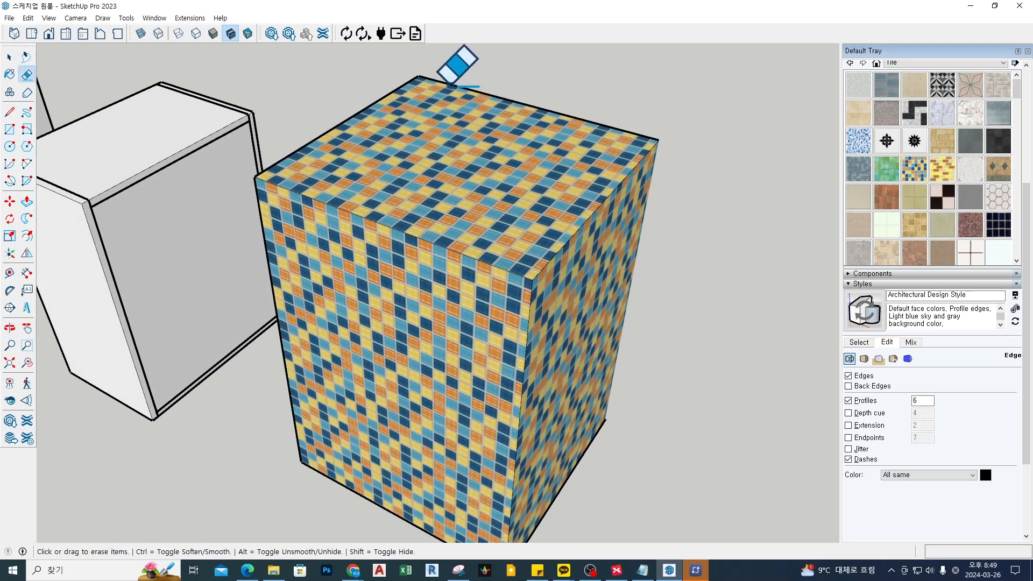
left_click_drag(326, 110, 379, 138)
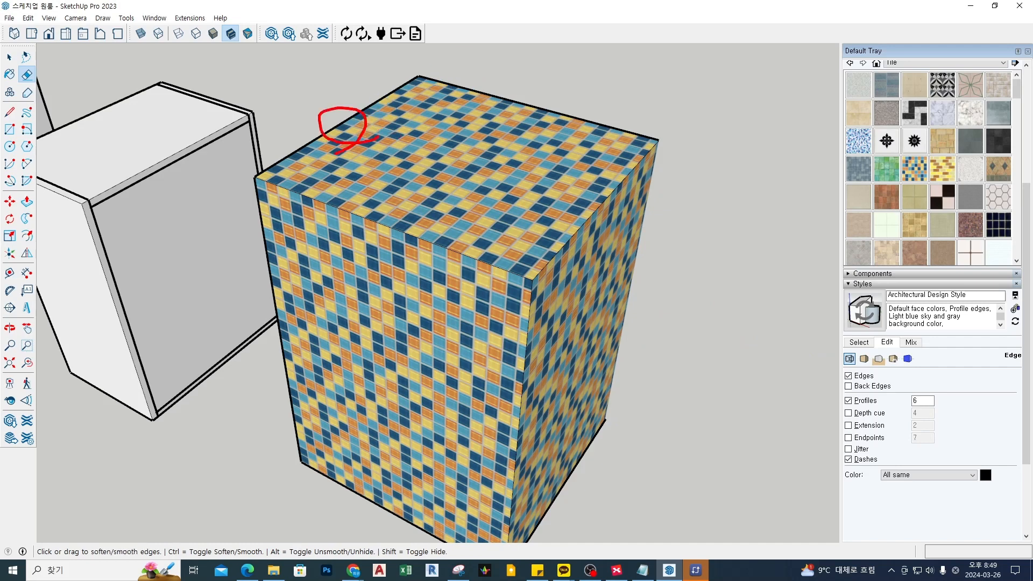
key("Escape")
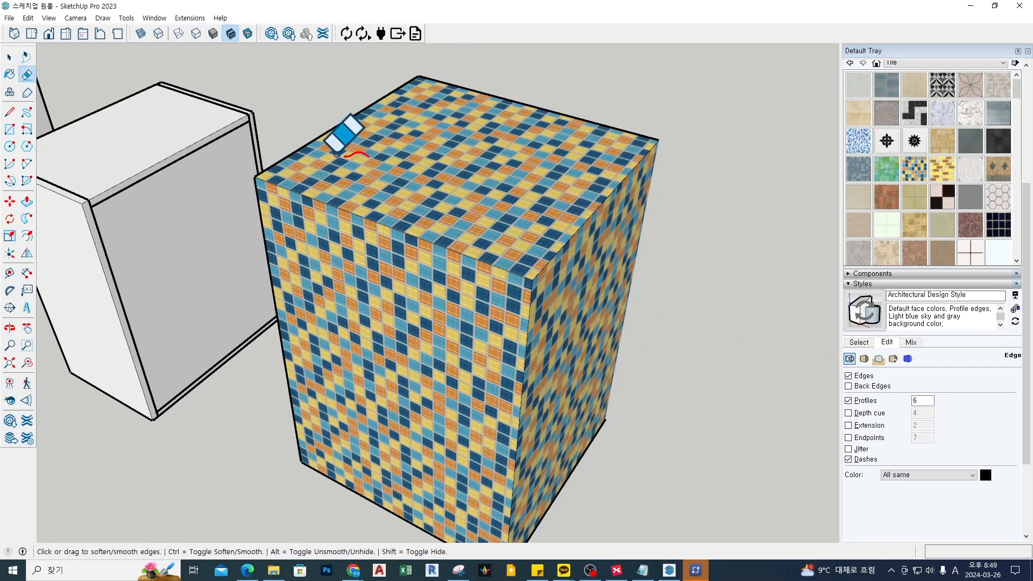
left_click_drag(357, 134, 349, 109, "shift")
left_click_drag(463, 137, 533, 91, "shift")
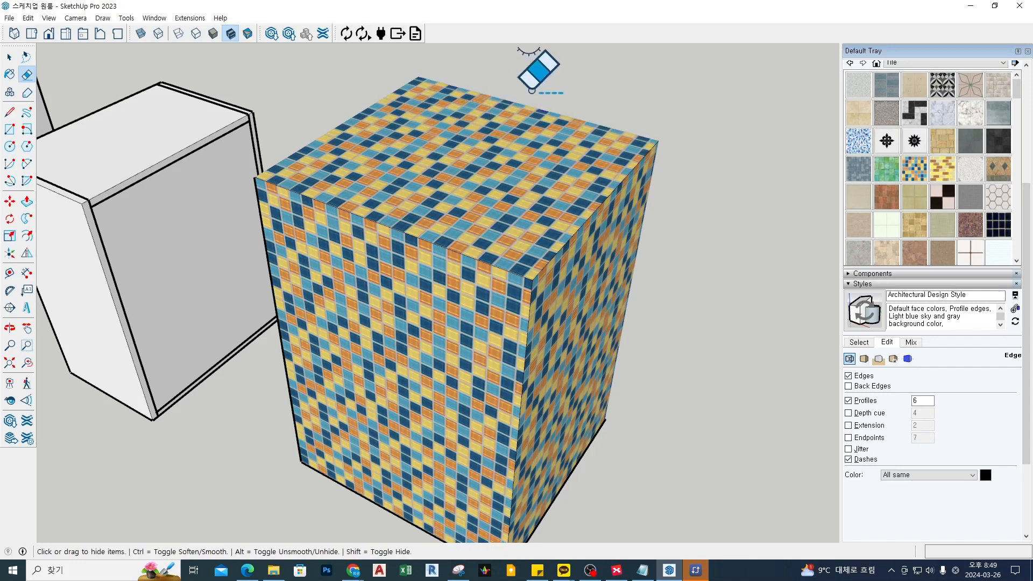
left_click_drag(487, 199, 376, 278, "shift")
left_click_drag(536, 231, 645, 303, "shift")
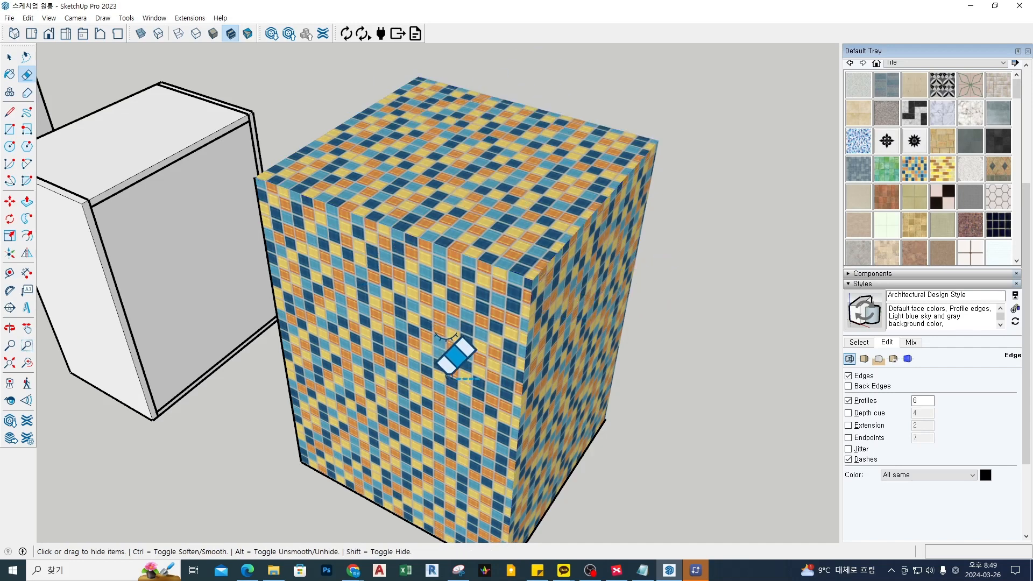
mouse_move(307, 317)
left_mouse_down("shift")
mouse_move(283, 380)
mouse_move(344, 479)
mouse_move(438, 478)
mouse_move(572, 442)
mouse_move(632, 461)
left_mouse_up("shift")
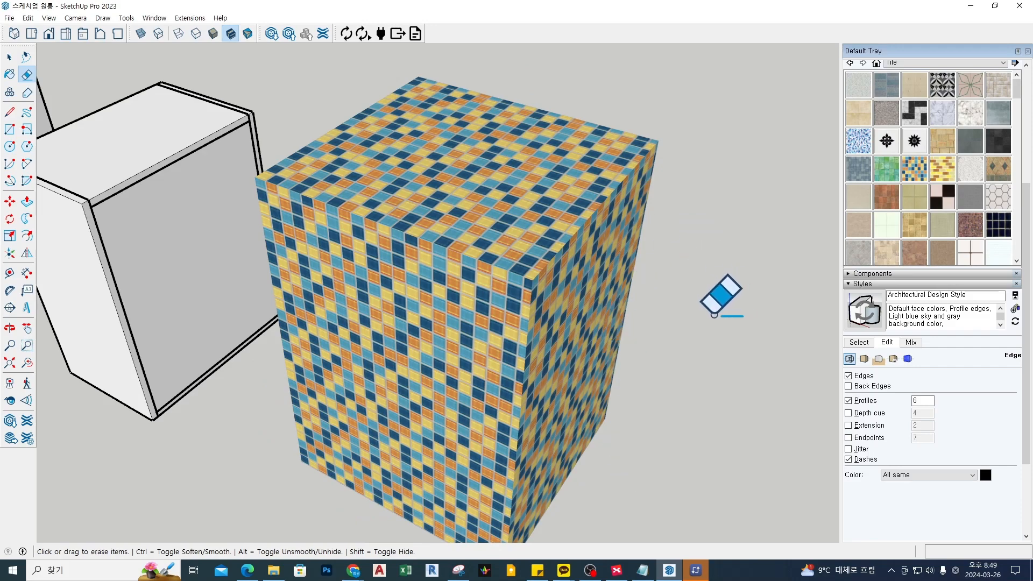
mouse_move(721, 293)
middle_mouse_down()
mouse_move(618, 295)
mouse_move(648, 237)
mouse_move(710, 246)
mouse_move(717, 304)
mouse_move(702, 349)
middle_mouse_up()
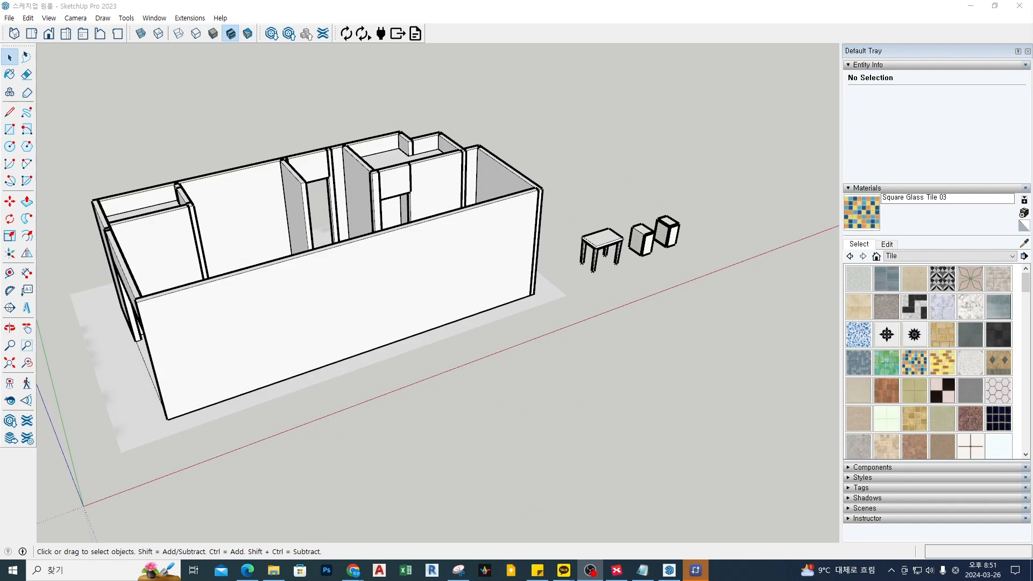
Draw an upright triangular face with the Line tool in the open area behind the table and boxes, with its sharp tip pointing down
middle_click_drag(756, 266, 595, 295)
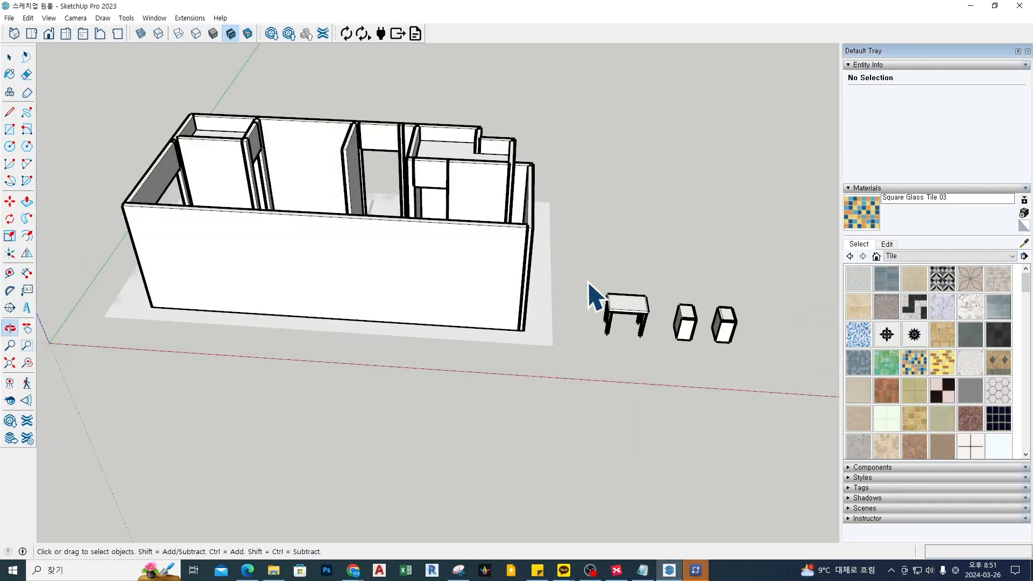
scroll(595, 296, "up", 3)
middle_click_drag(733, 358, 518, 325)
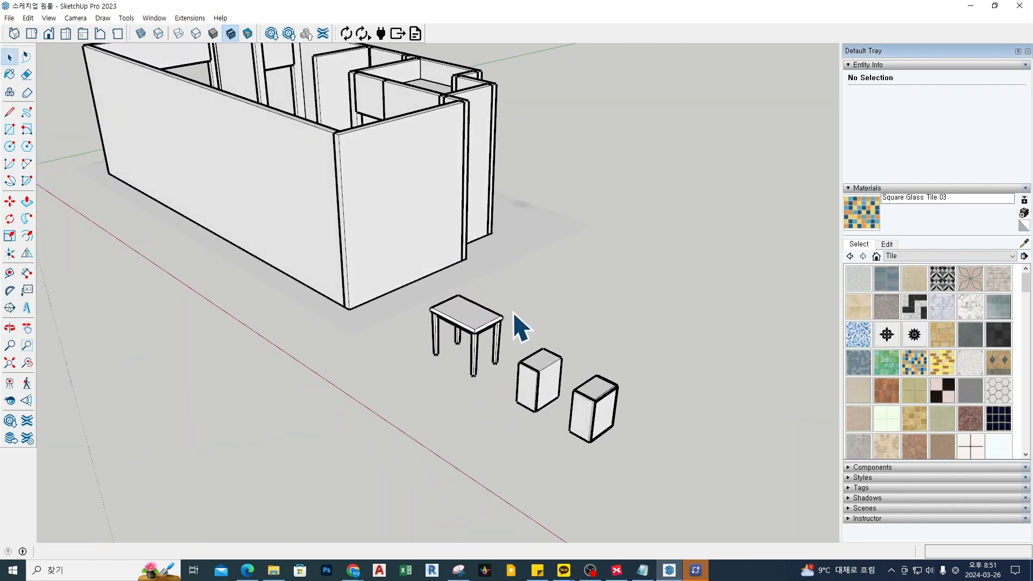
left_click(10, 112)
scroll(662, 277, "down", 3)
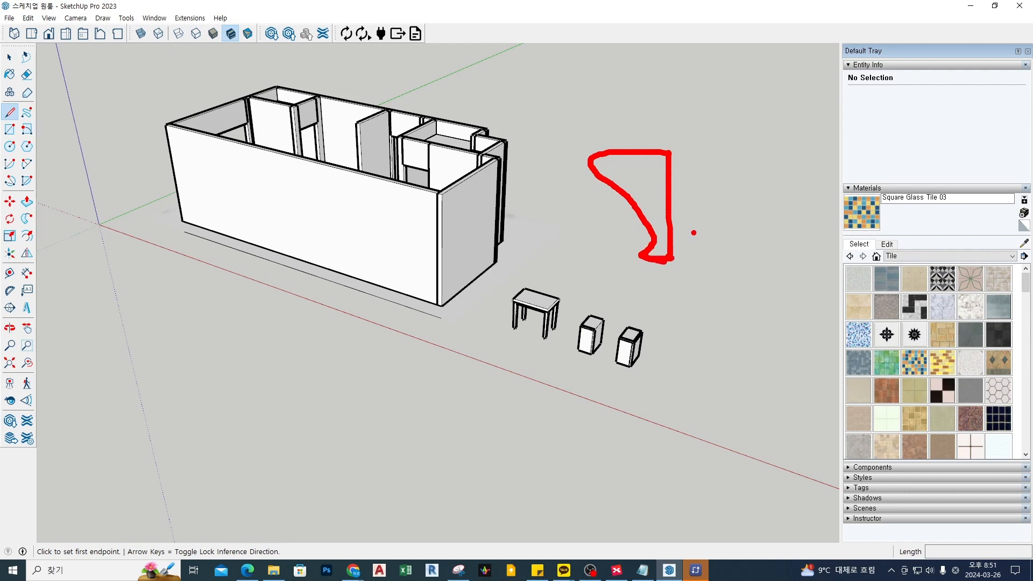
left_click(654, 297)
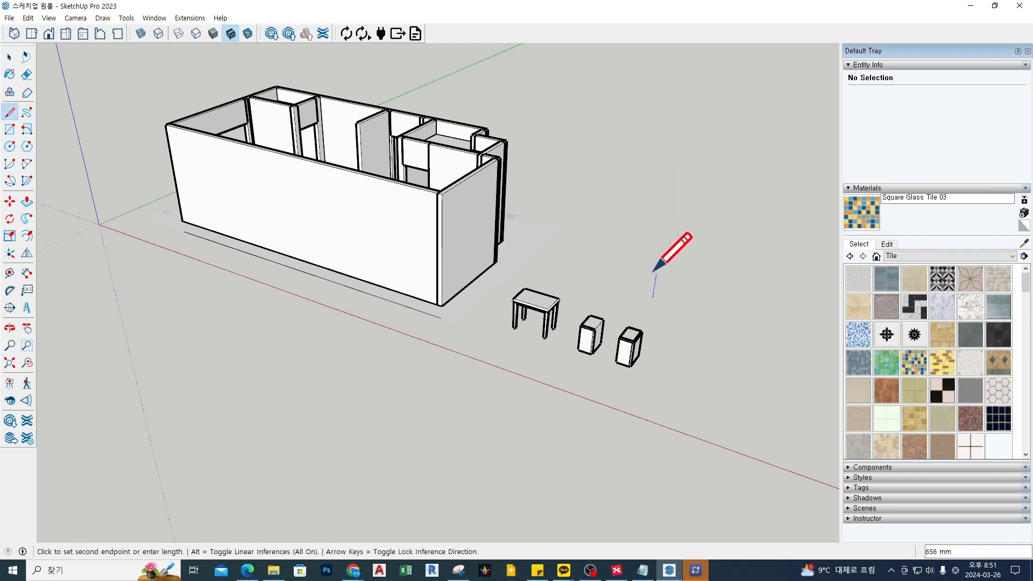
left_click(666, 210)
scroll(631, 196, "up", 1)
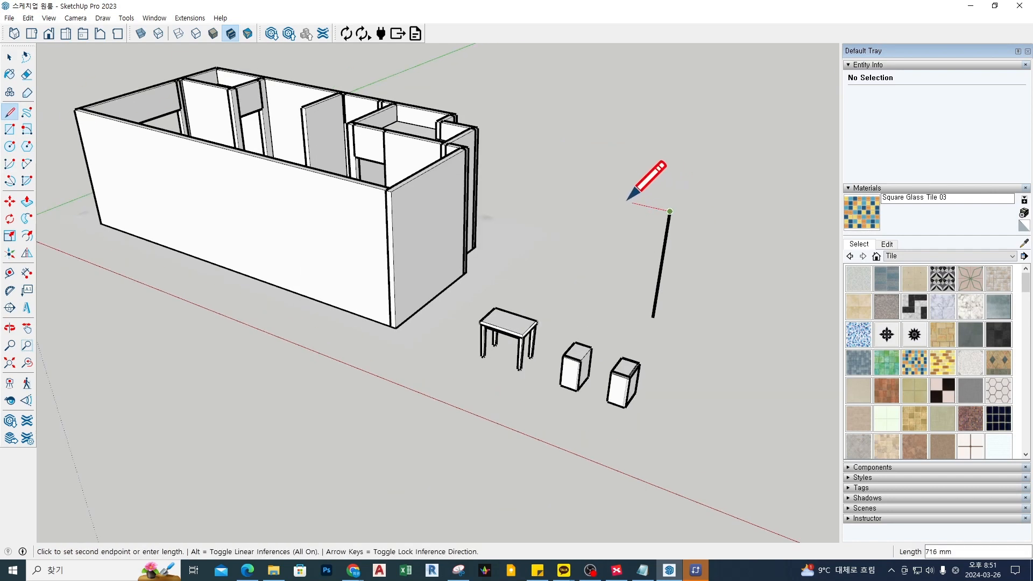
left_click(597, 195)
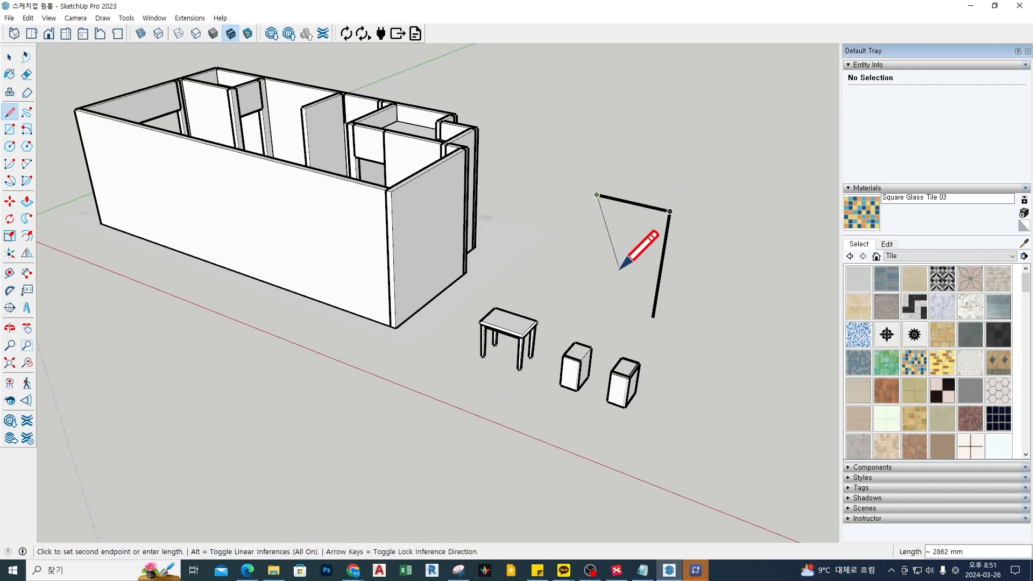
middle_click_drag(621, 268, 692, 230)
scroll(657, 299, "up", 1)
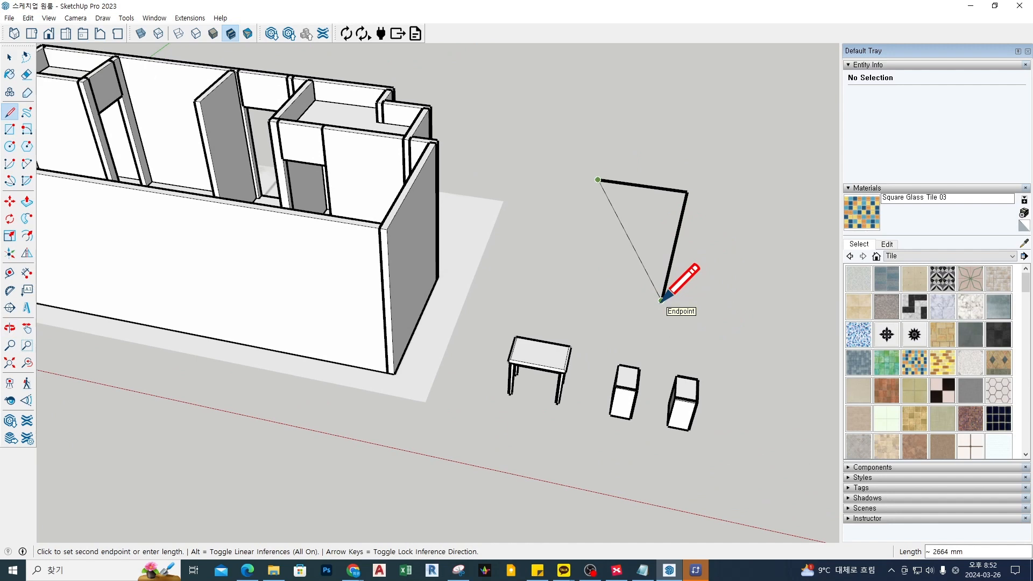
left_click(662, 301)
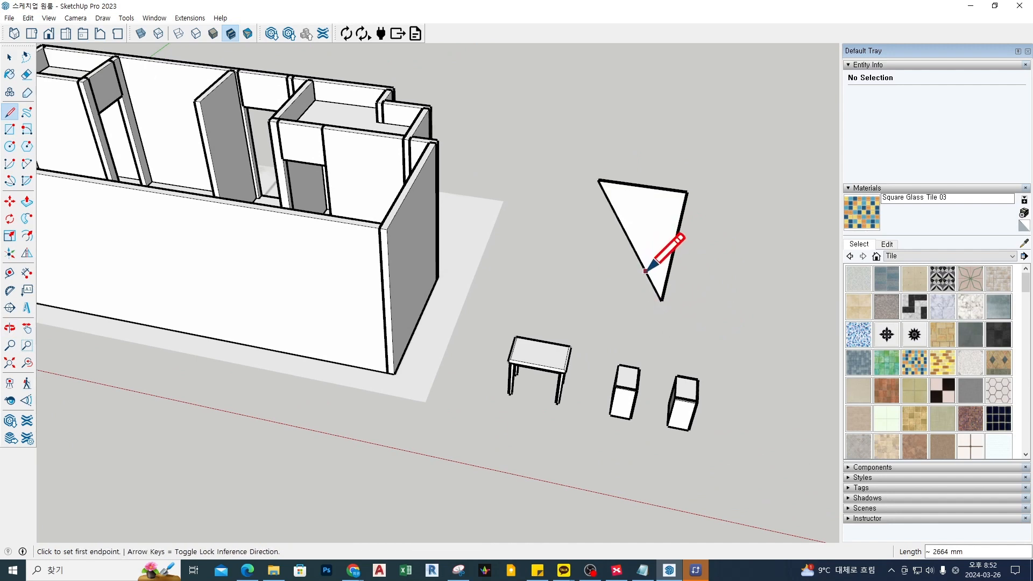
Try to add a small foot-like face beside the triangle's lower tip with the Line tool
left_click(645, 271)
scroll(637, 290, "up", 1)
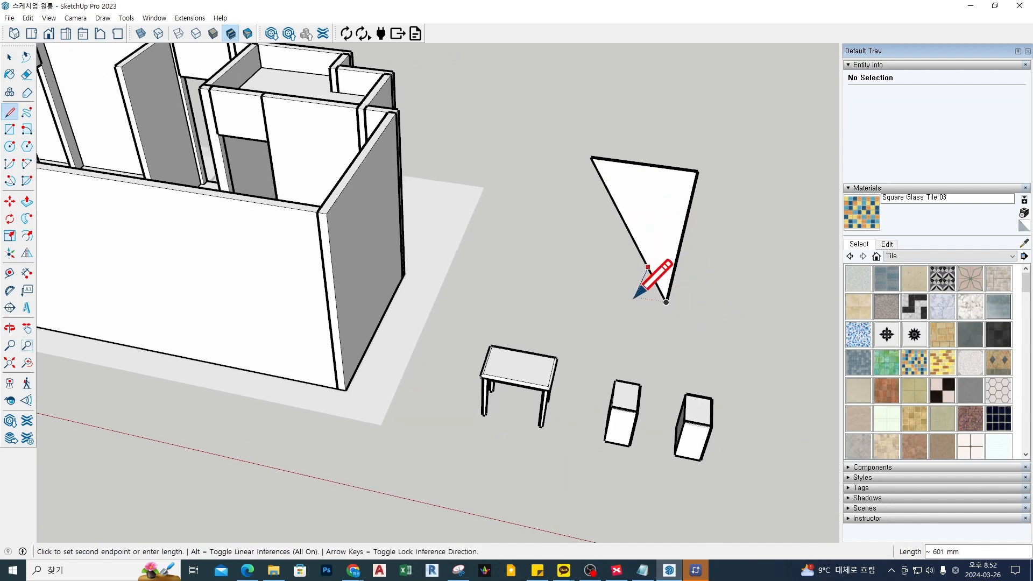
left_click(645, 299)
left_click(666, 302)
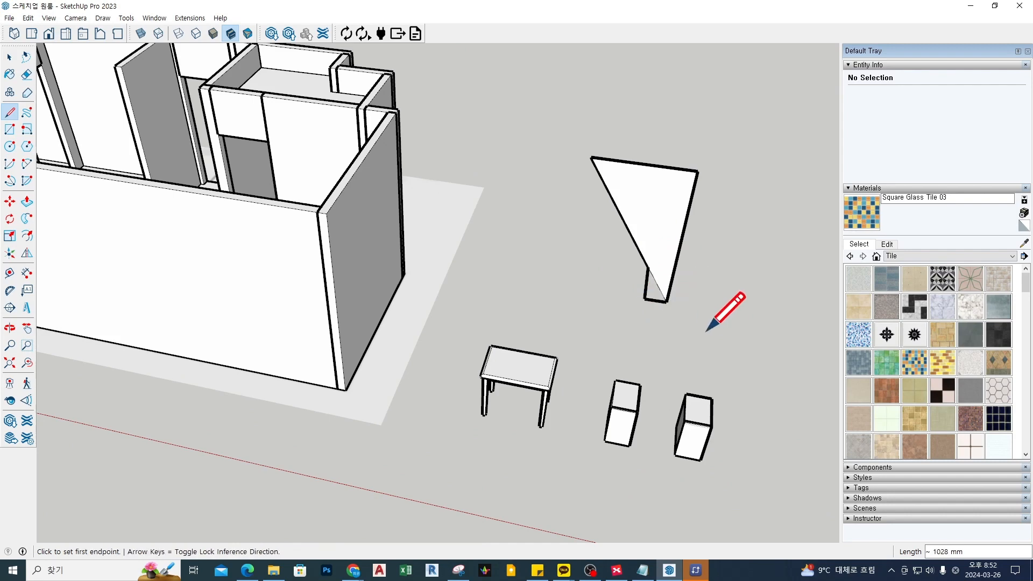
middle_click_drag(712, 322, 750, 300)
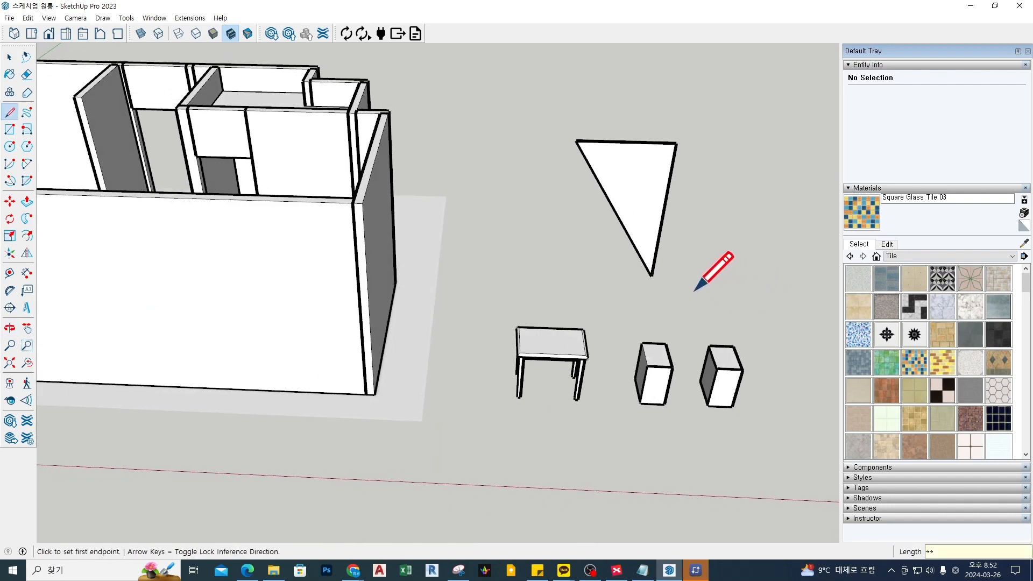
Draw a small foot-like face in the triangle's plane, from its sloped edge down to its lower tip
left_click(635, 248)
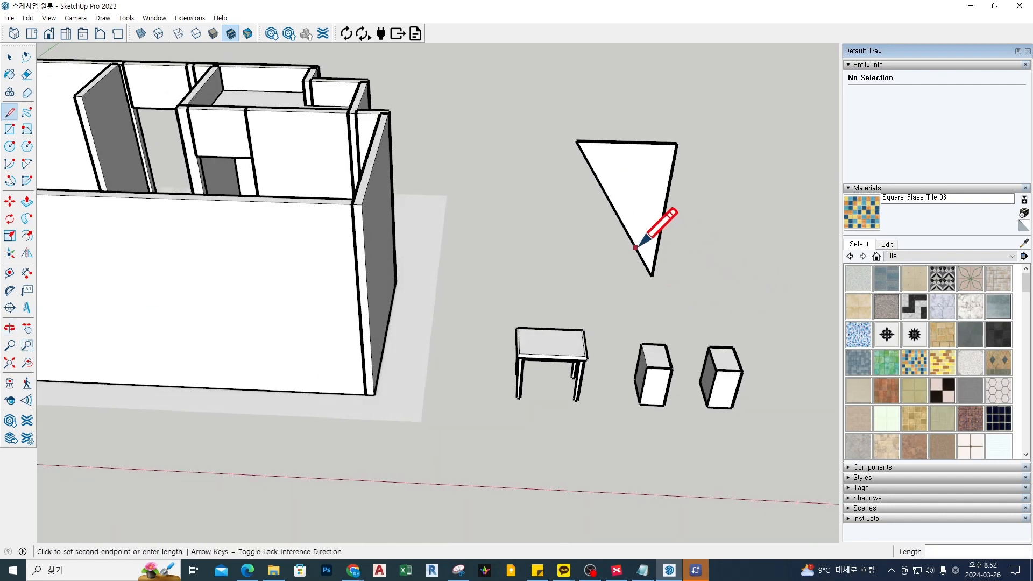
left_click(653, 277)
scroll(657, 274, "up", 5)
key("space")
scroll(653, 291, "up", 2)
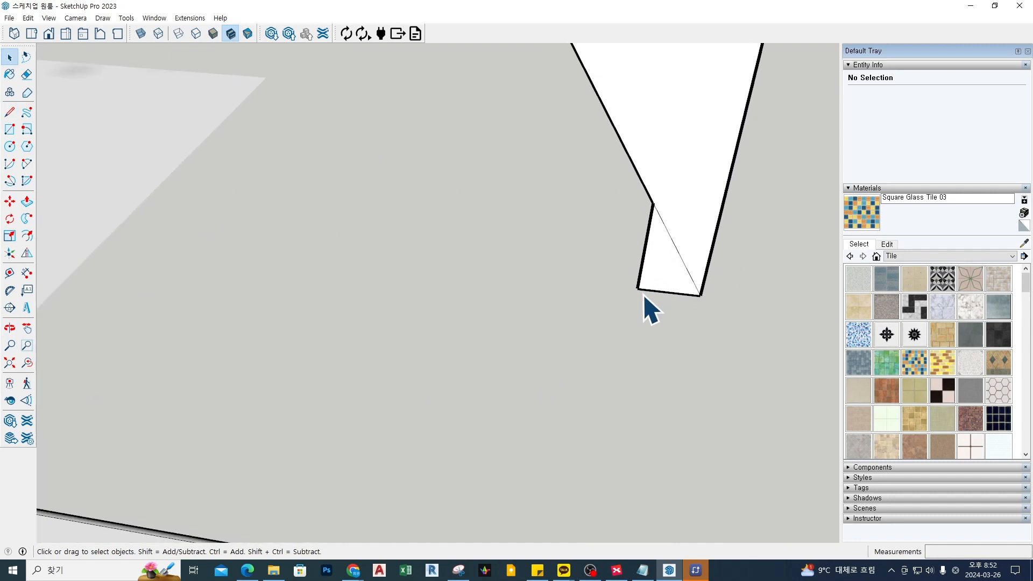
Reshape the foot by moving its outer corner outward and adjusting the notch corner where it meets the triangle's sloped edge
key("m")
left_click(641, 287)
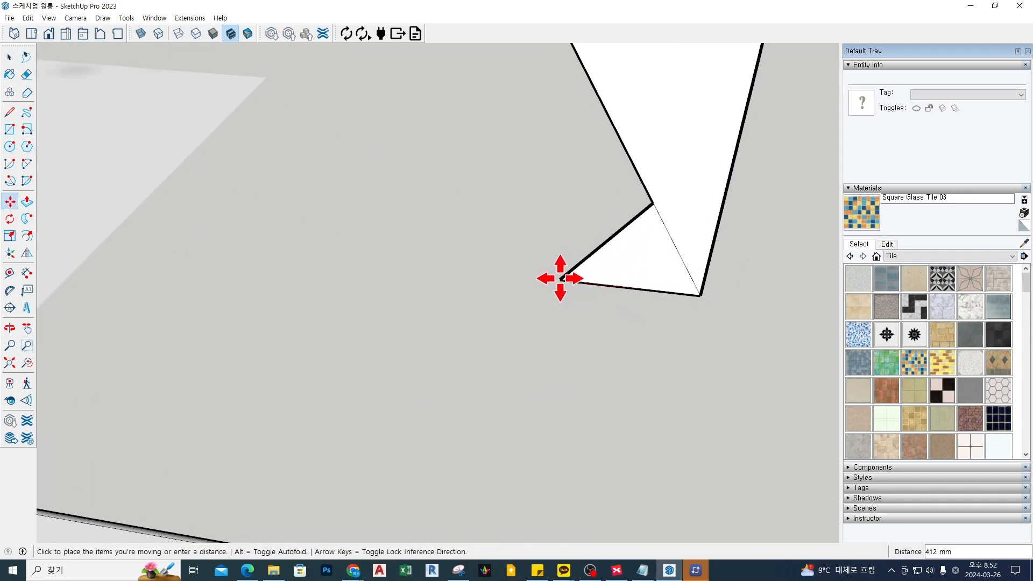
left_click(564, 279)
scroll(627, 230, "down", 2)
left_click(636, 225)
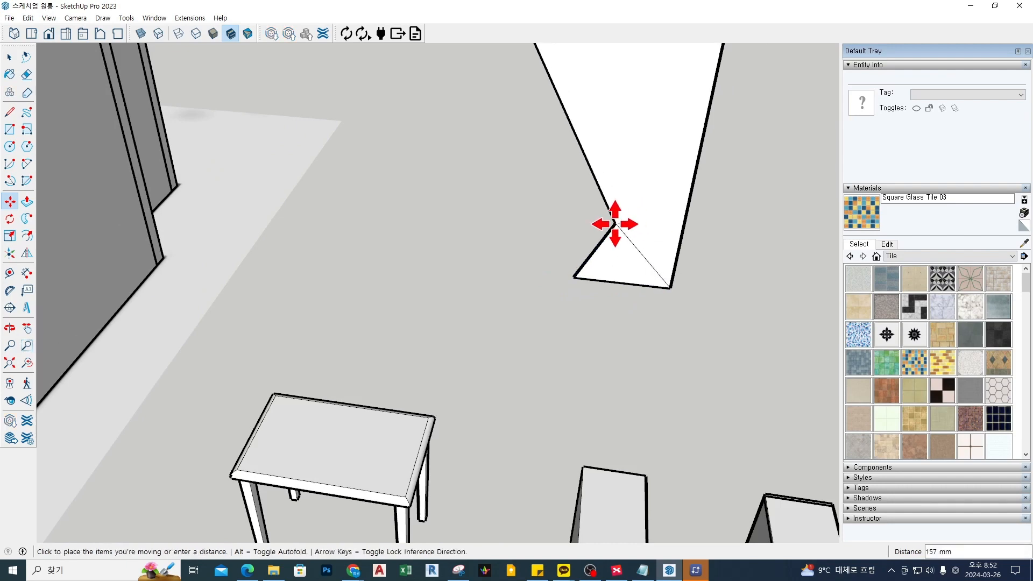
left_click(601, 224)
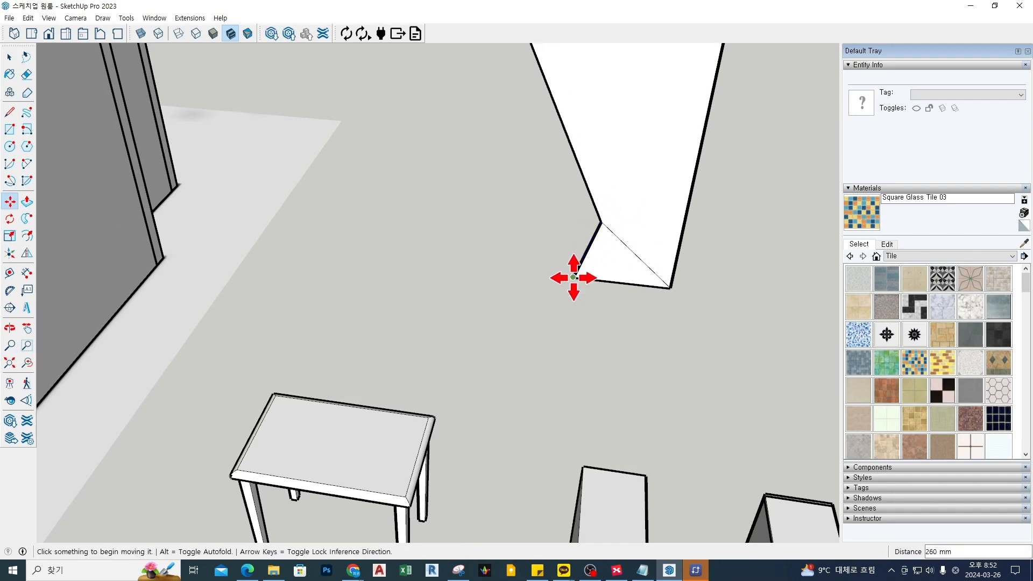
left_click(574, 278)
scroll(518, 271, "down", 3)
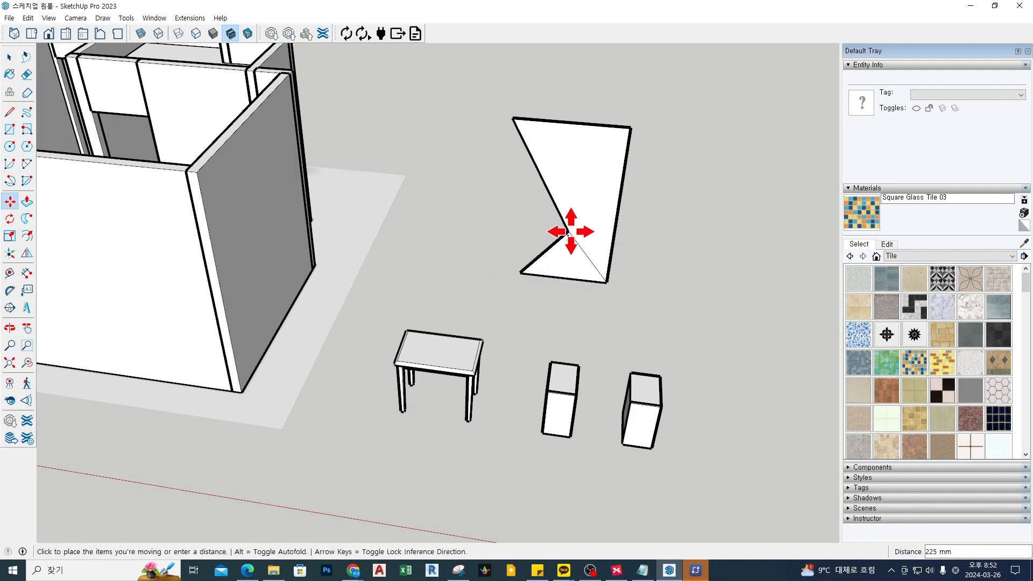
left_click(569, 231)
Erase the diagonal line between the triangle and the foot to merge them into one face
scroll(676, 267, "down", 2)
middle_click_drag(676, 267, 671, 281)
scroll(635, 269, "up", 2)
key("space")
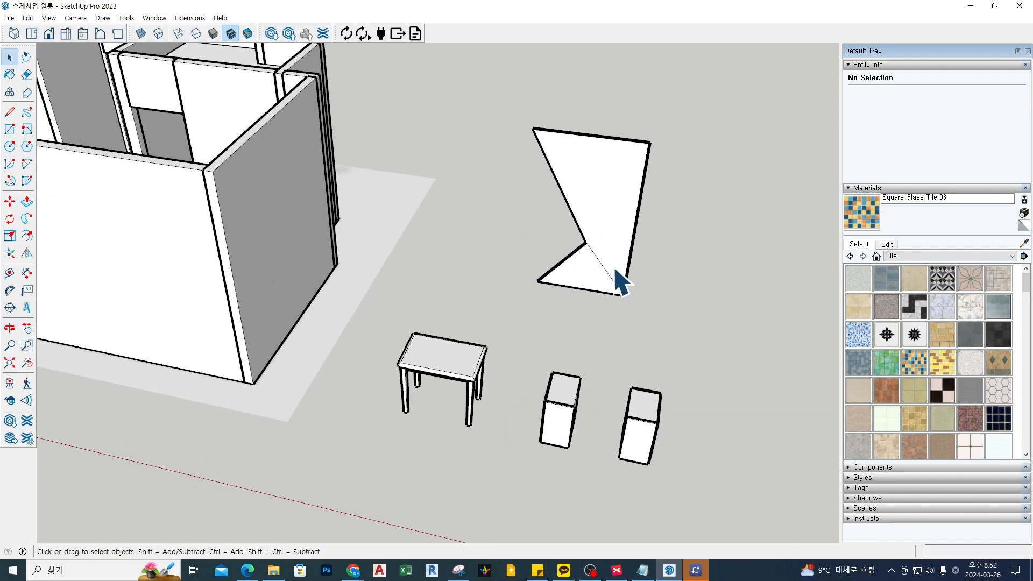
scroll(619, 277, "up", 2)
key("o")
key("e")
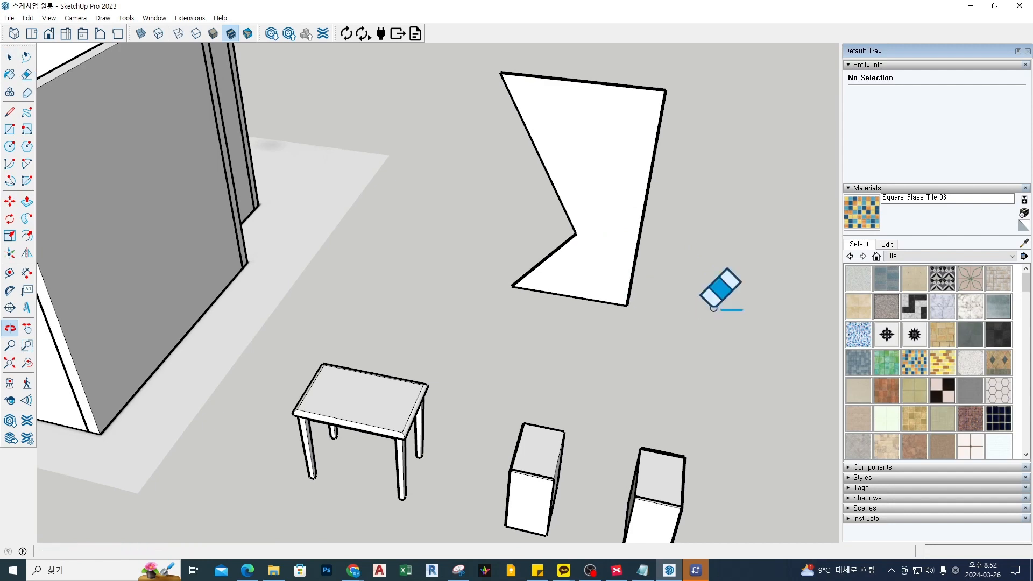
scroll(716, 275, "down", 2)
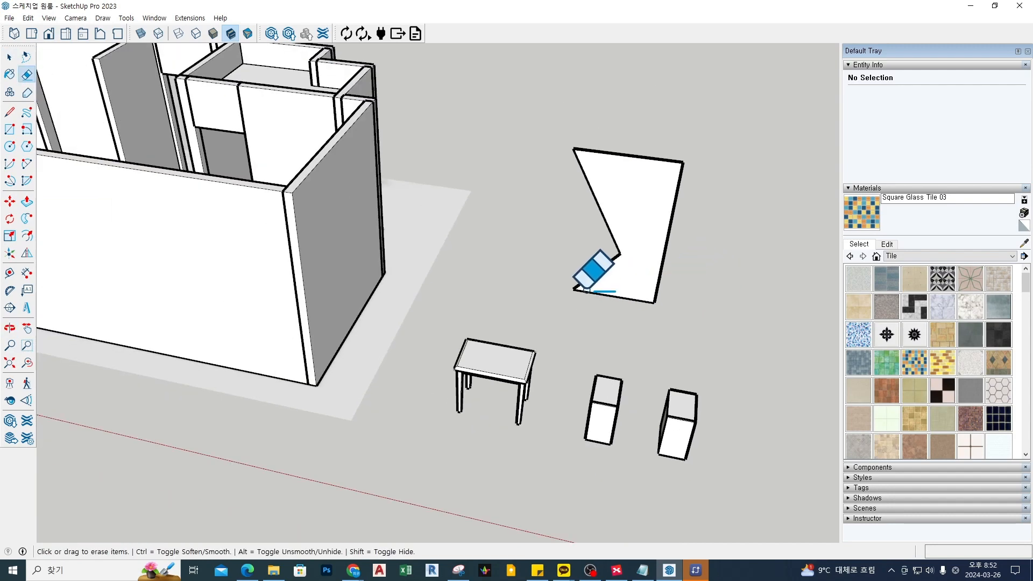
Move the notch corner about 153 mm and the foot's outer corner about 346 mm towards the vertical edge to refine the profile
scroll(592, 272, "up", 2)
key("m")
left_click(630, 240)
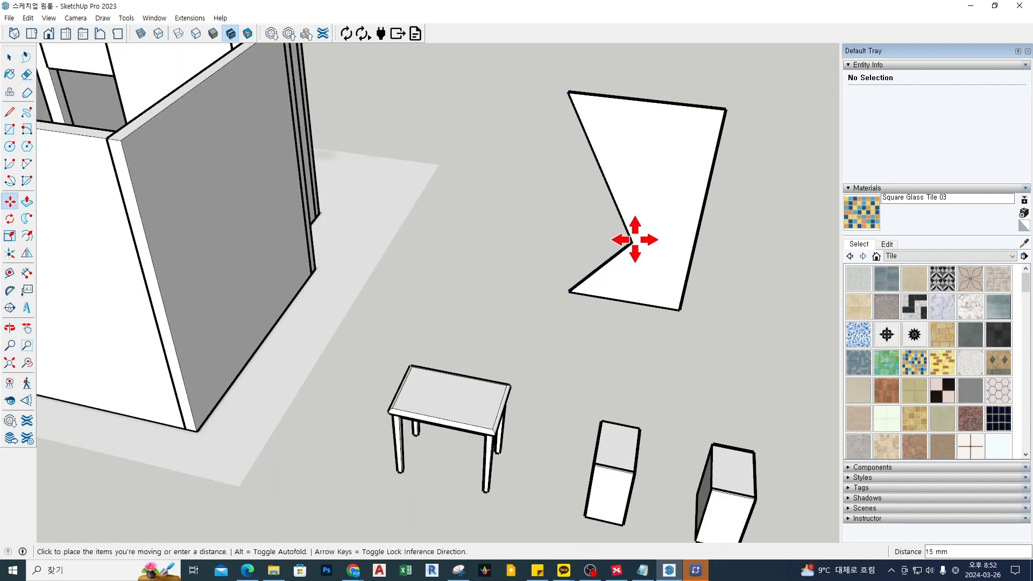
left_click(648, 244)
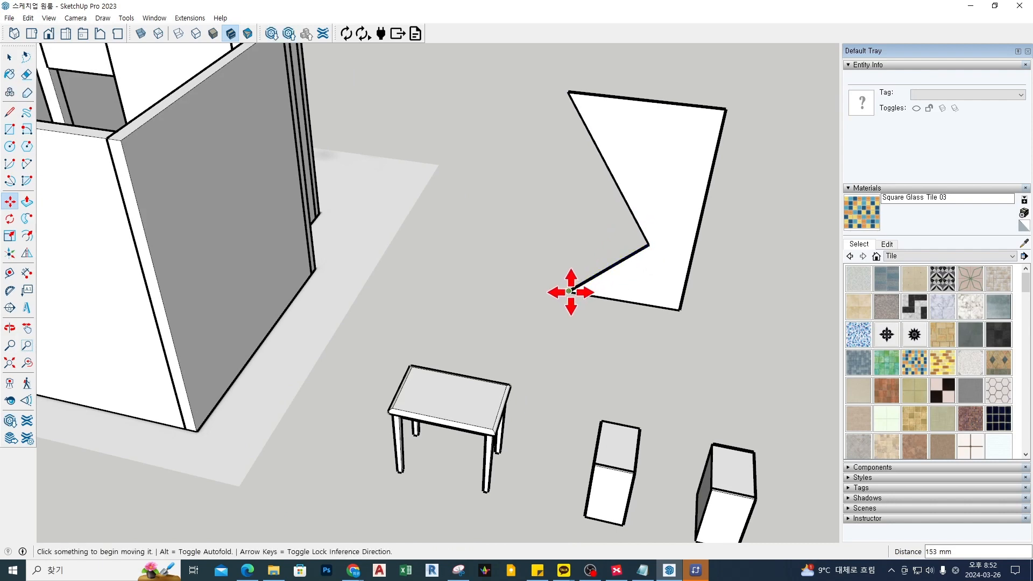
left_click(570, 291)
left_click(601, 295)
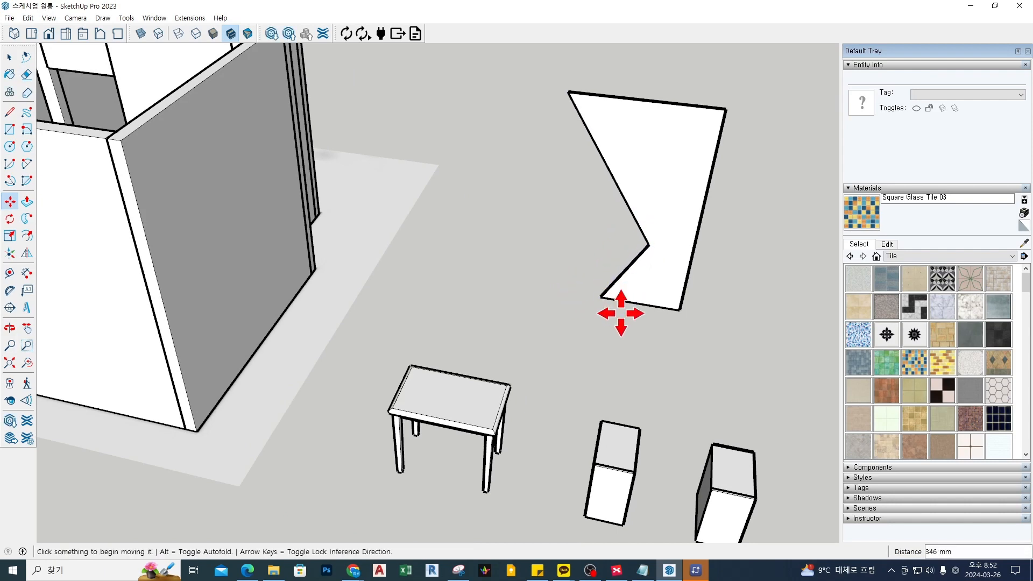
mouse_move(621, 314)
middle_mouse_down()
mouse_move(657, 318)
mouse_move(619, 296)
middle_mouse_up()
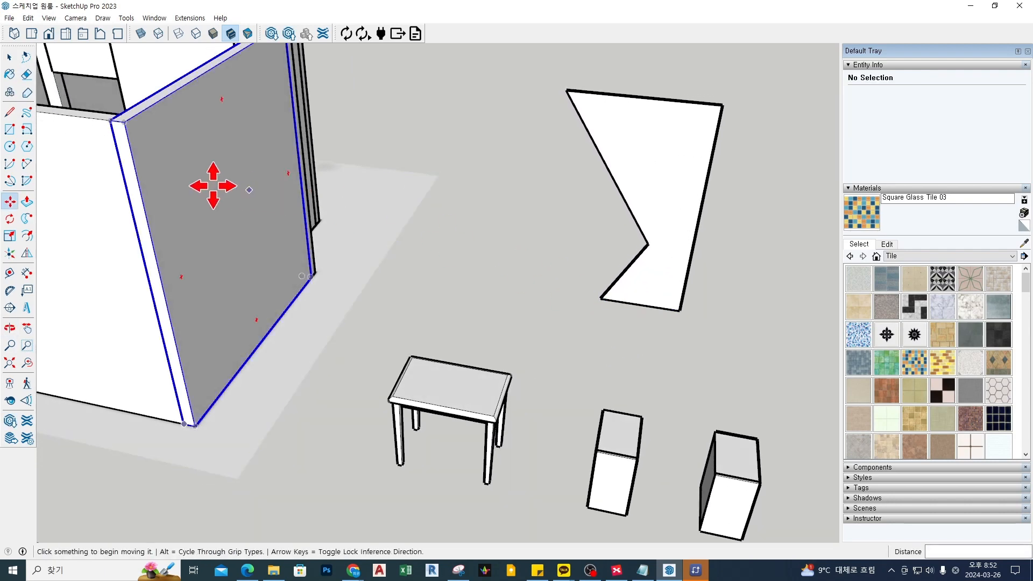
left_click(590, 133)
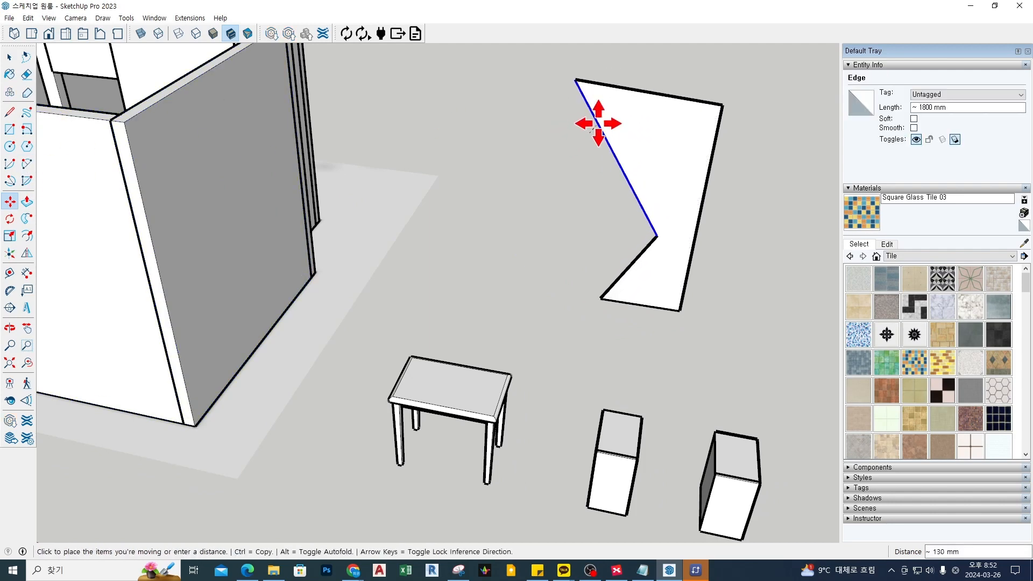
key("Escape")
Round the profile's sharp upper corner with a 2 Point Arc tangent to both edges and erase the leftover corner
left_click(27, 164)
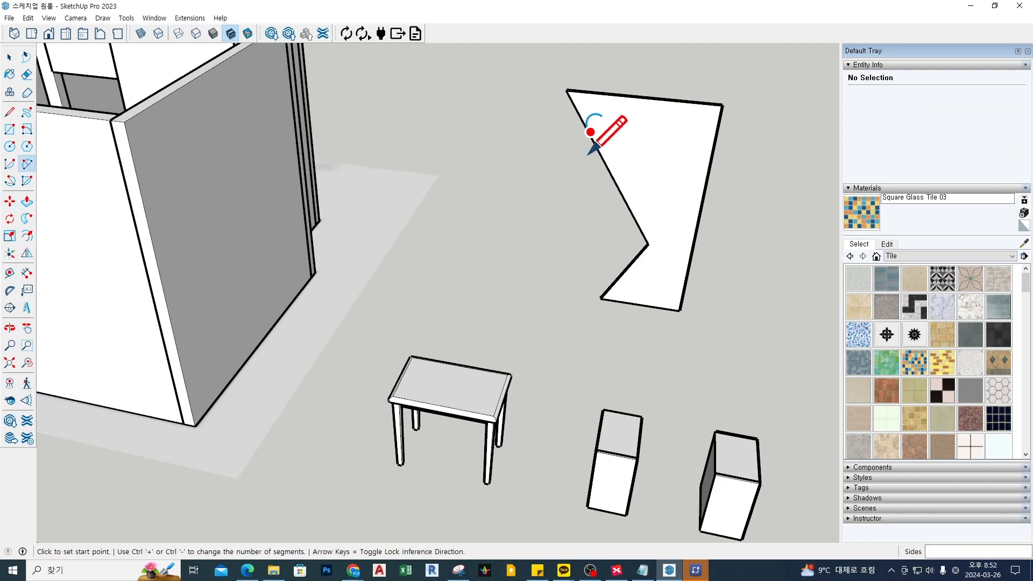
left_click(585, 125)
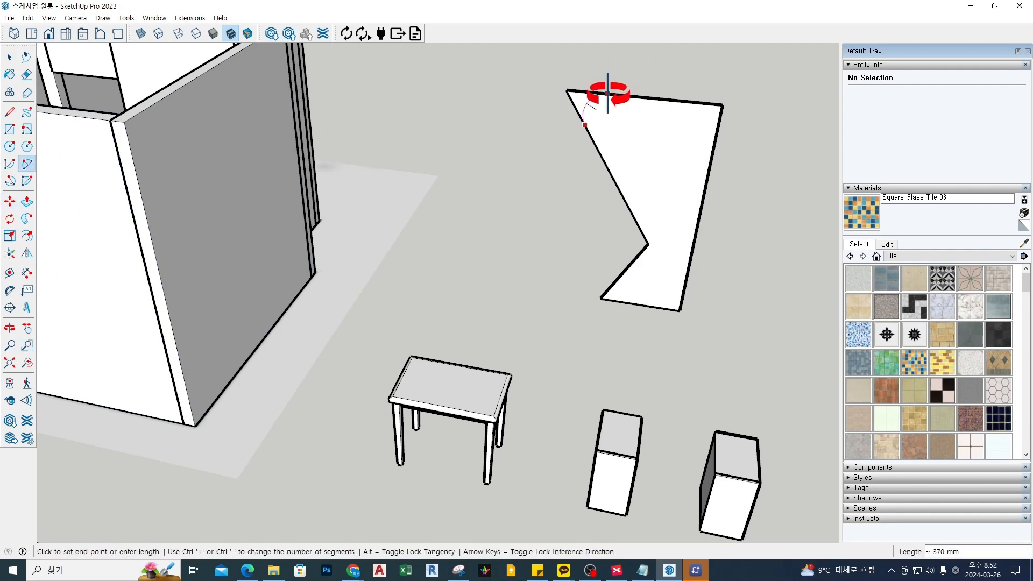
scroll(609, 92, "up", 3)
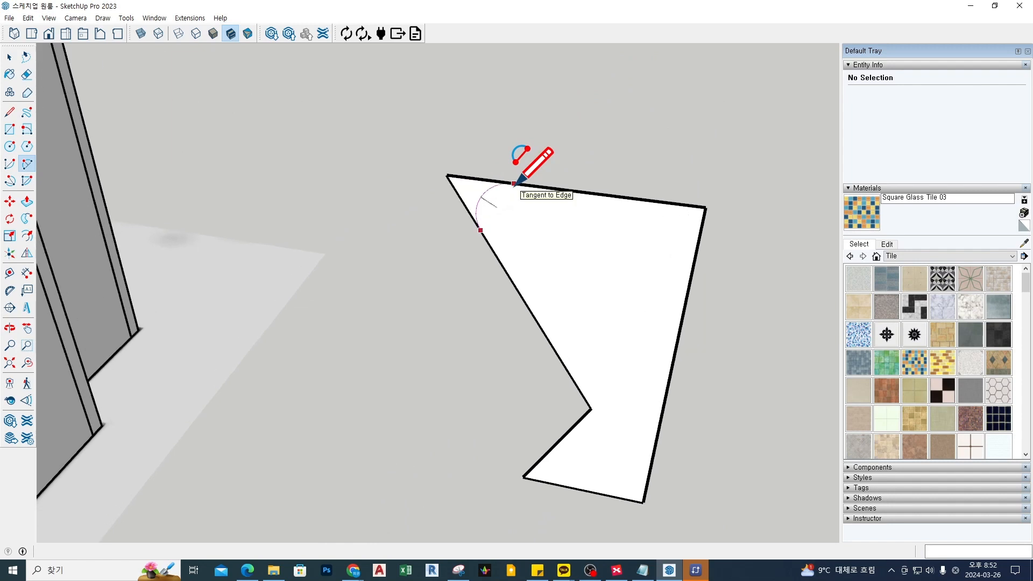
left_click(514, 184)
key("e")
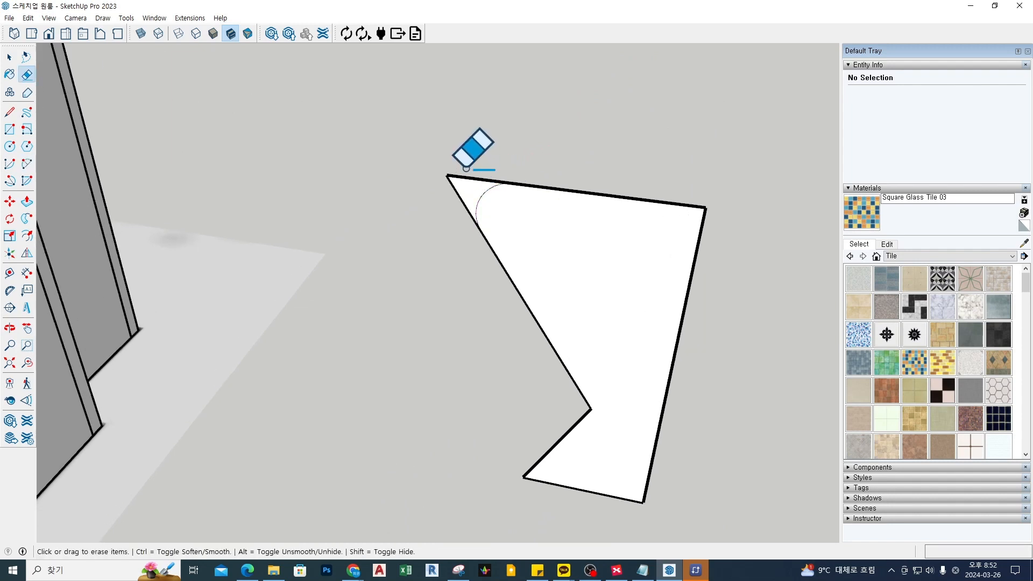
left_click_drag(467, 168, 456, 186)
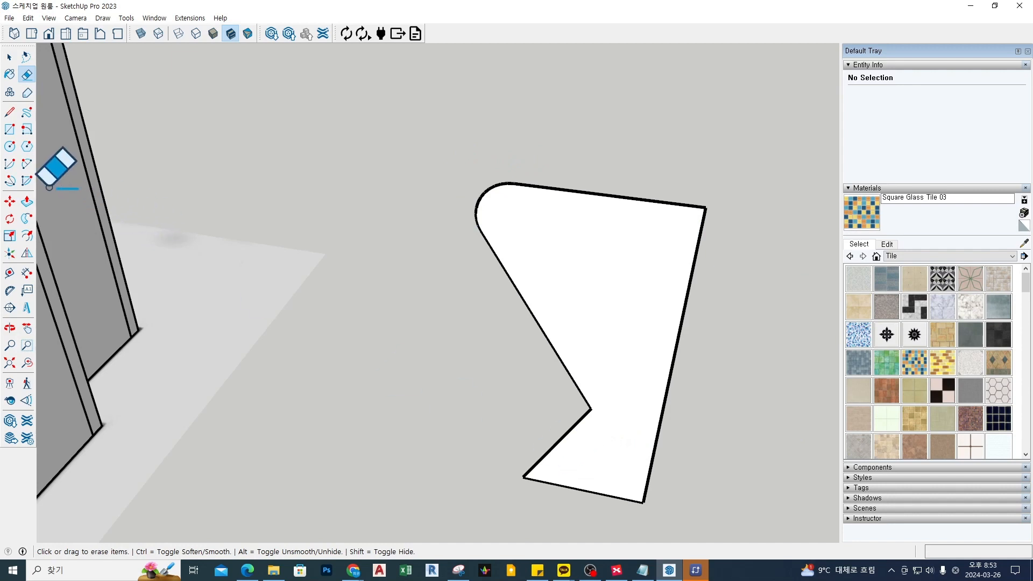
Round the profile's inner notch with a 2 Point Arc between the sloped edge and the foot, and erase the leftover corner lines
left_click(26, 164)
scroll(598, 425, "up", 3)
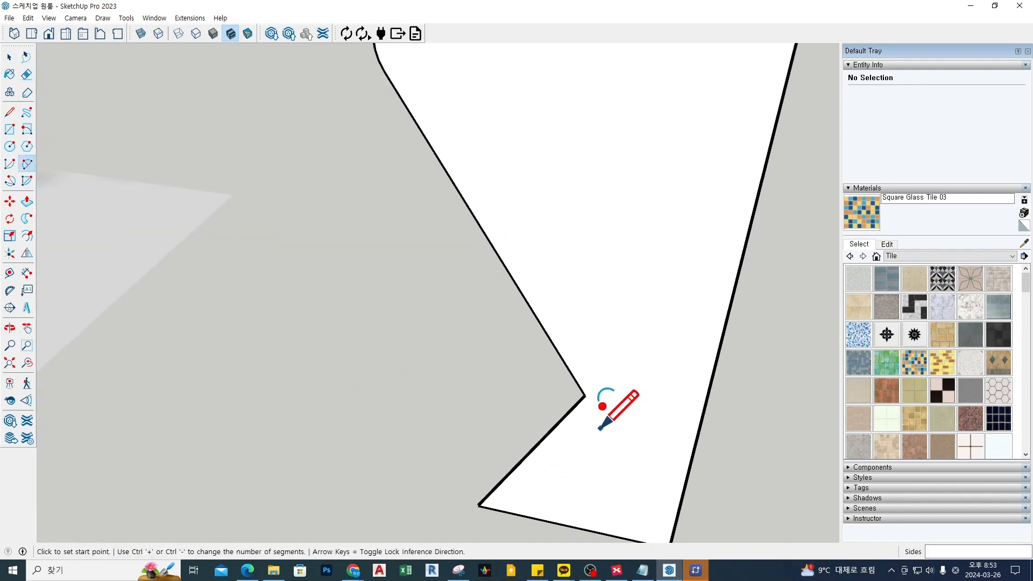
left_click(561, 357)
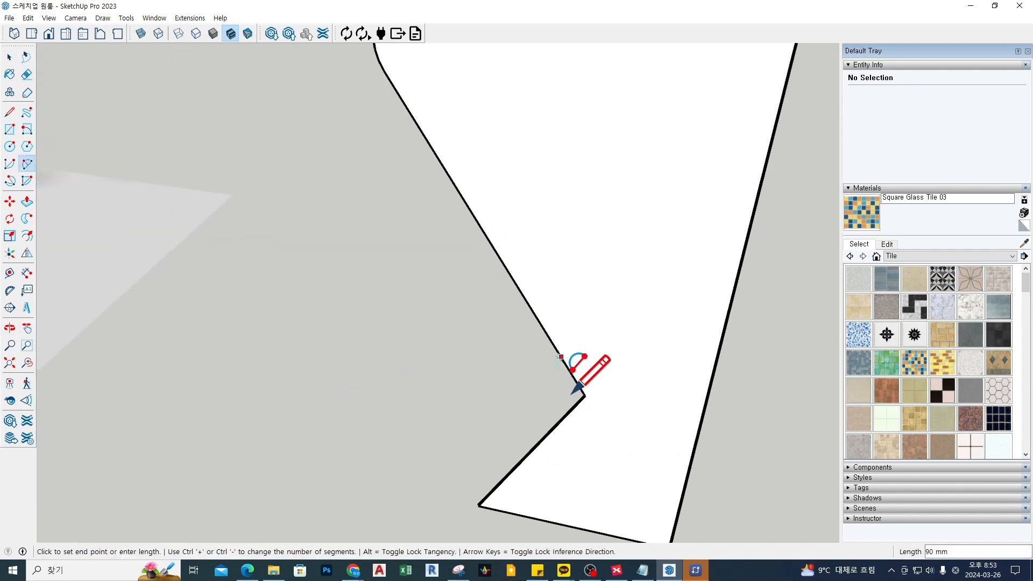
left_click(558, 422)
left_click(586, 398)
key("e")
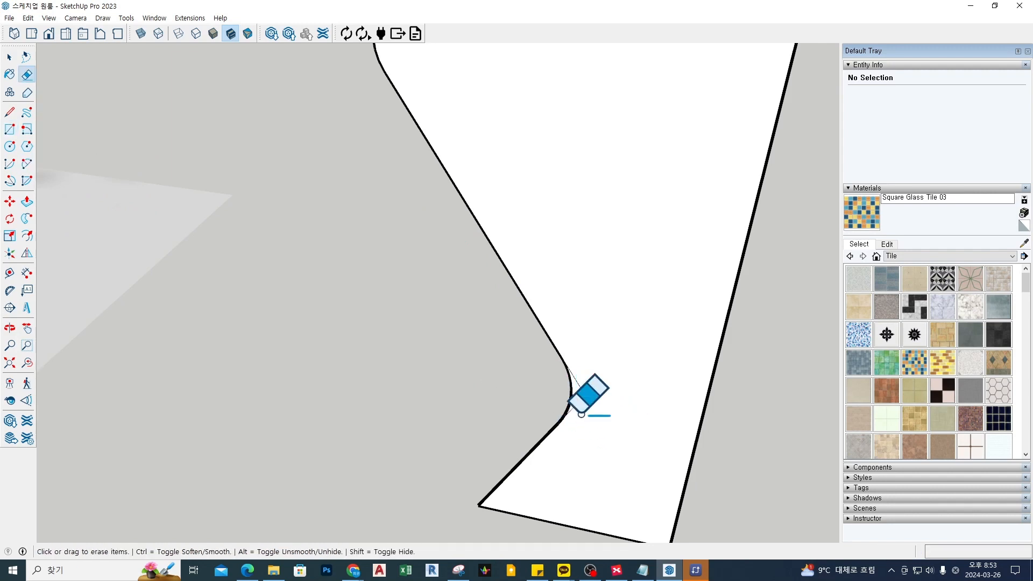
left_click_drag(589, 366, 627, 420)
scroll(627, 420, "down", 3)
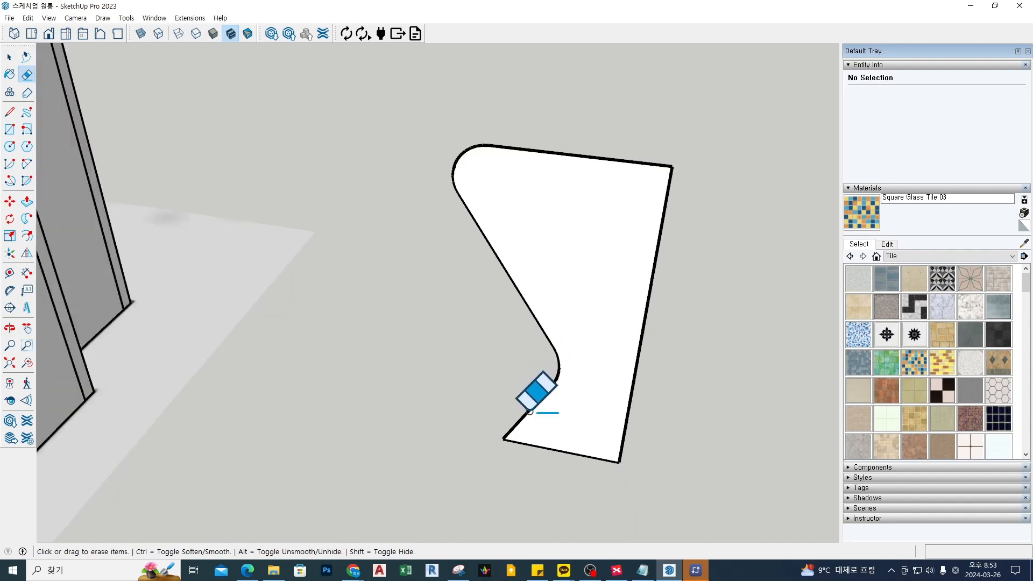
scroll(541, 427, "up", 2)
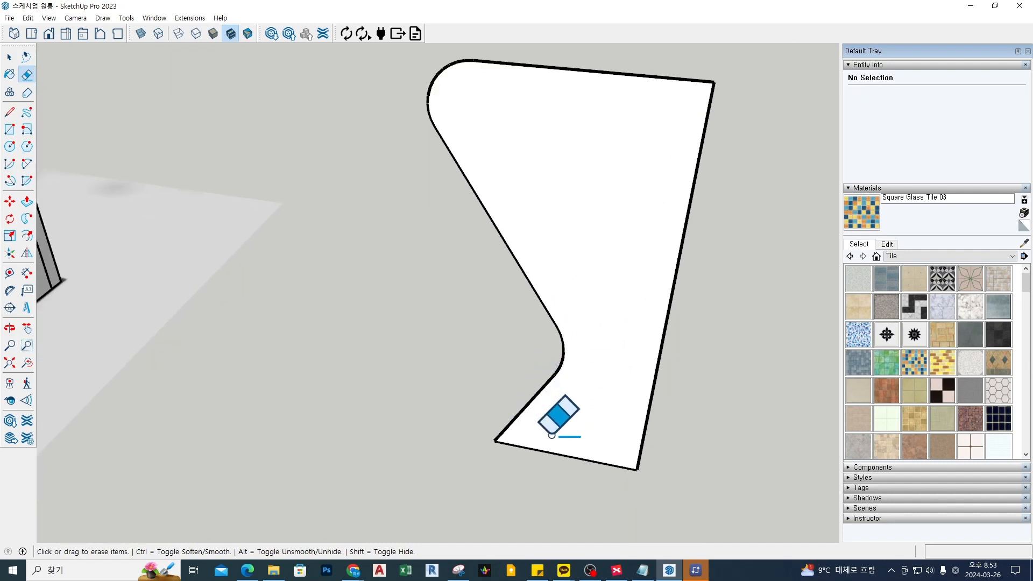
Round the foot's outer corner with a 2 Point Arc of about 180 mm radius and erase the leftover corner
left_click(27, 165)
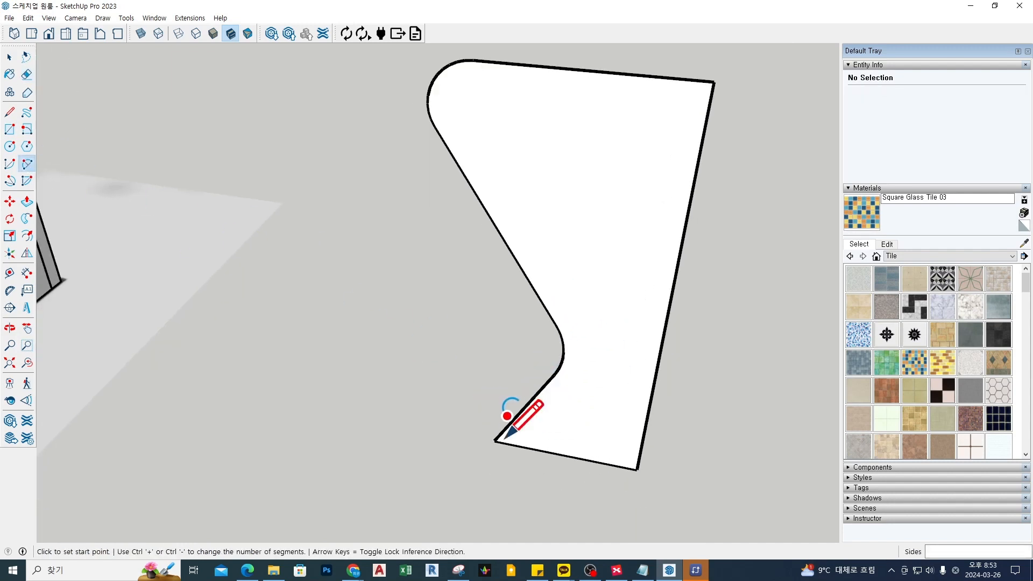
left_click(523, 446)
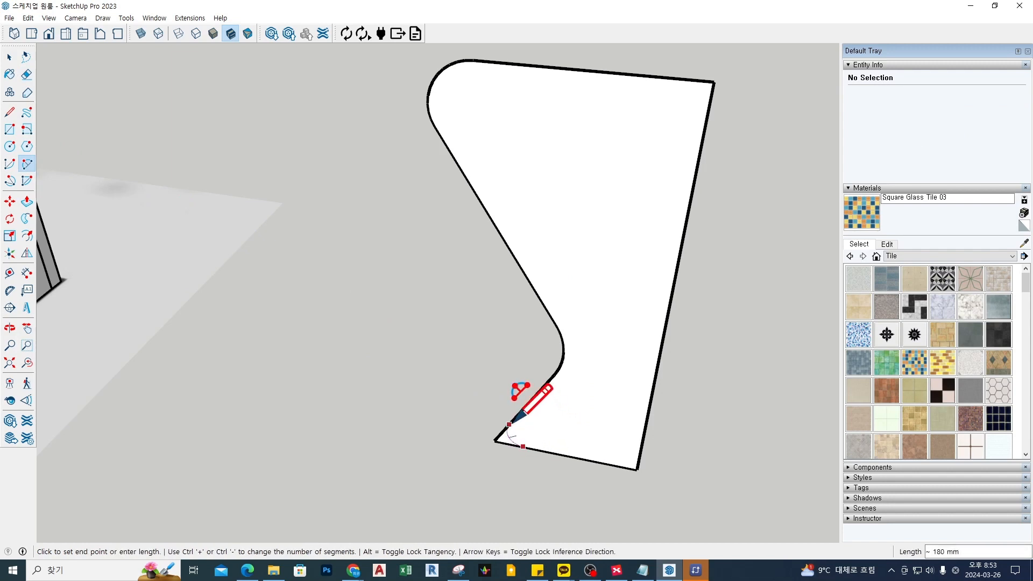
left_click(509, 425)
key("e")
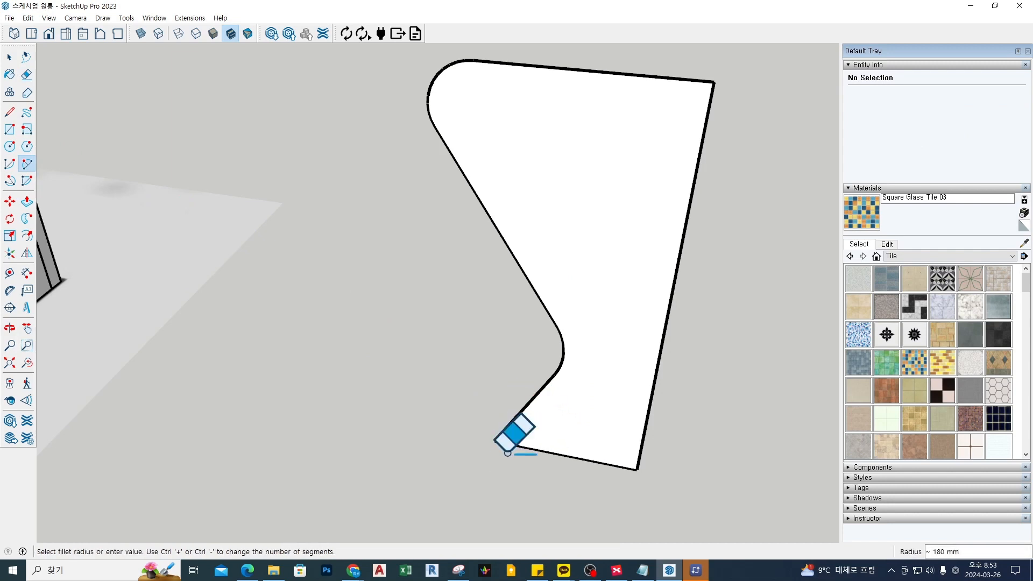
left_click_drag(501, 434, 498, 419)
scroll(533, 404, "down", 2)
mouse_move(533, 418)
middle_mouse_down()
mouse_move(637, 322)
mouse_move(523, 339)
middle_mouse_up()
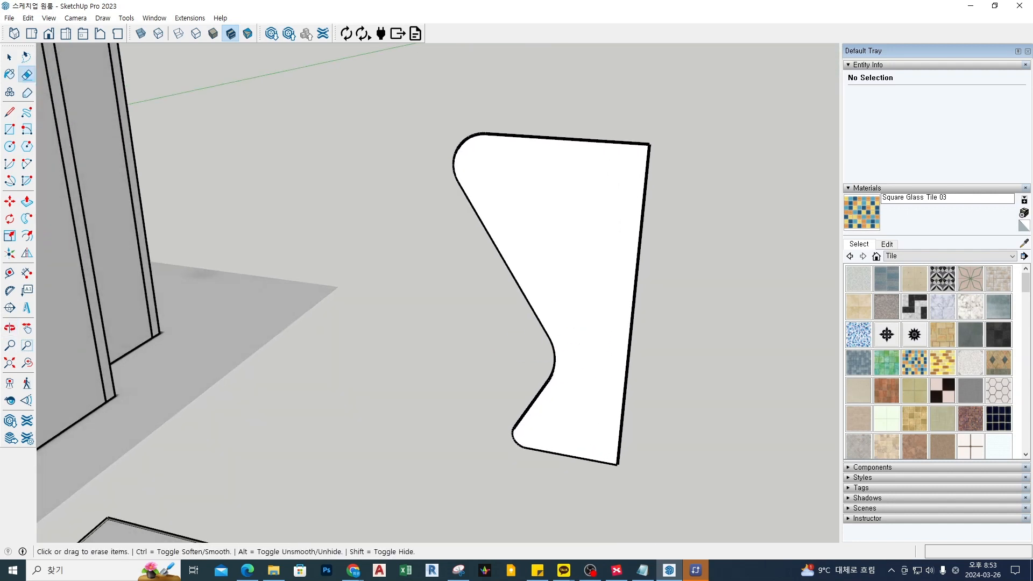
middle_click_drag(378, 327, 272, 327)
Draw a horizontal circle centred on the lower end of the profile's straight vertical edge, extending beyond the foot
key("c")
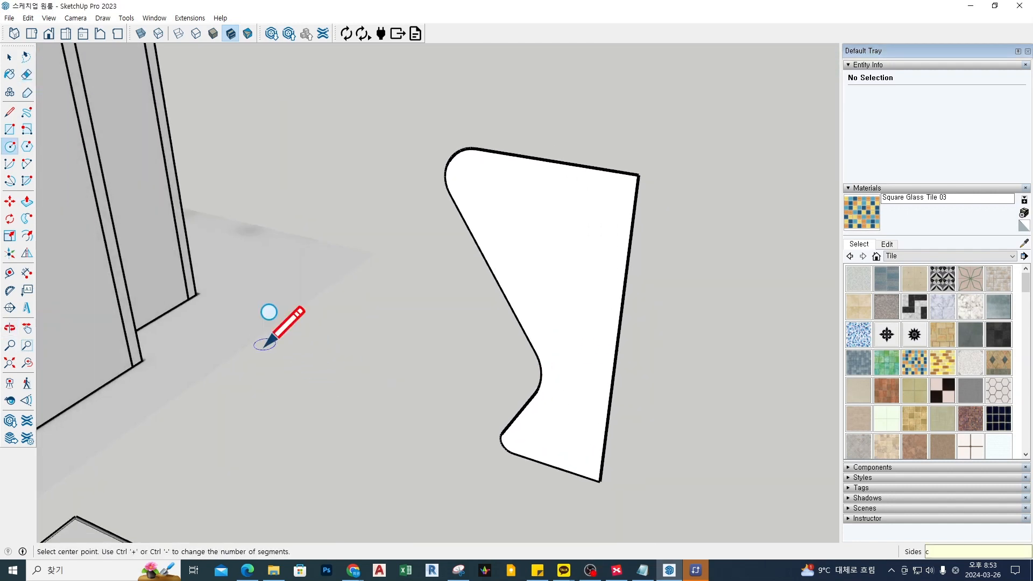
left_click(600, 481)
scroll(667, 451, "down", 3)
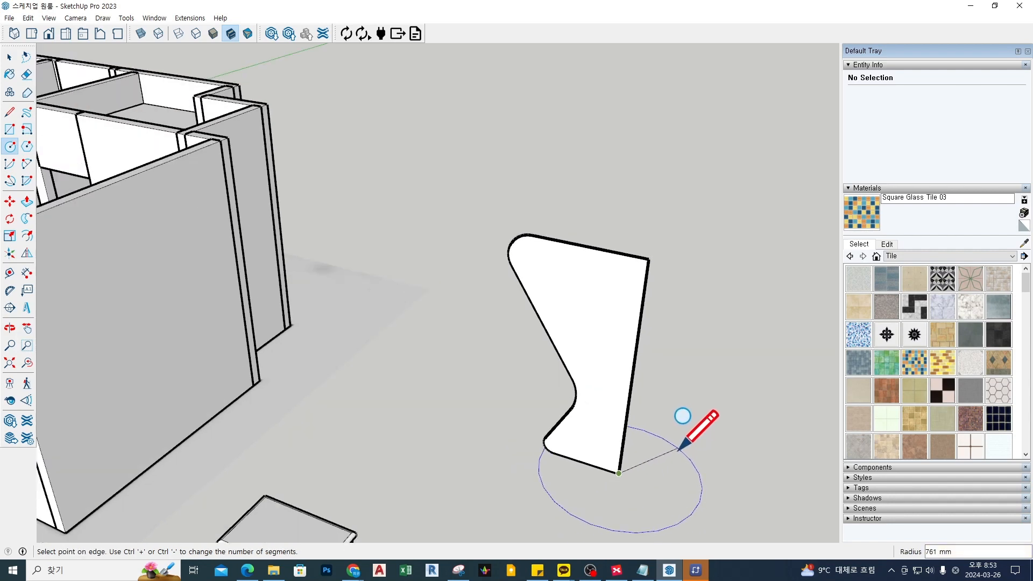
left_click(727, 428)
key("space")
middle_click_drag(749, 330, 722, 438)
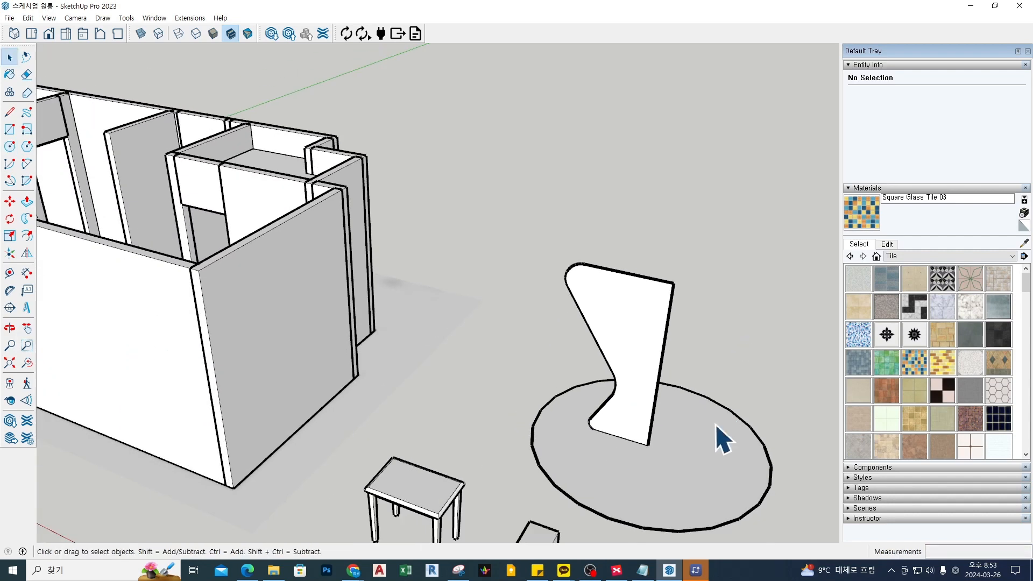
Revolve the curved profile around the circular face with Follow Me to form a solid stool shape
left_click(775, 480)
mouse_move(774, 480)
middle_mouse_down()
mouse_move(660, 382)
mouse_move(761, 484)
middle_mouse_up()
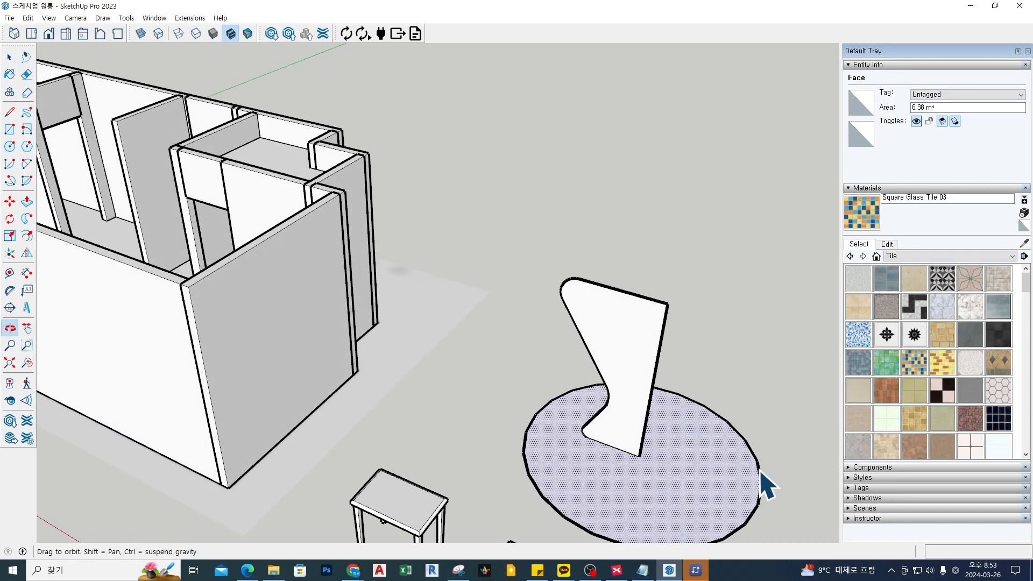
key("space")
left_click(749, 363)
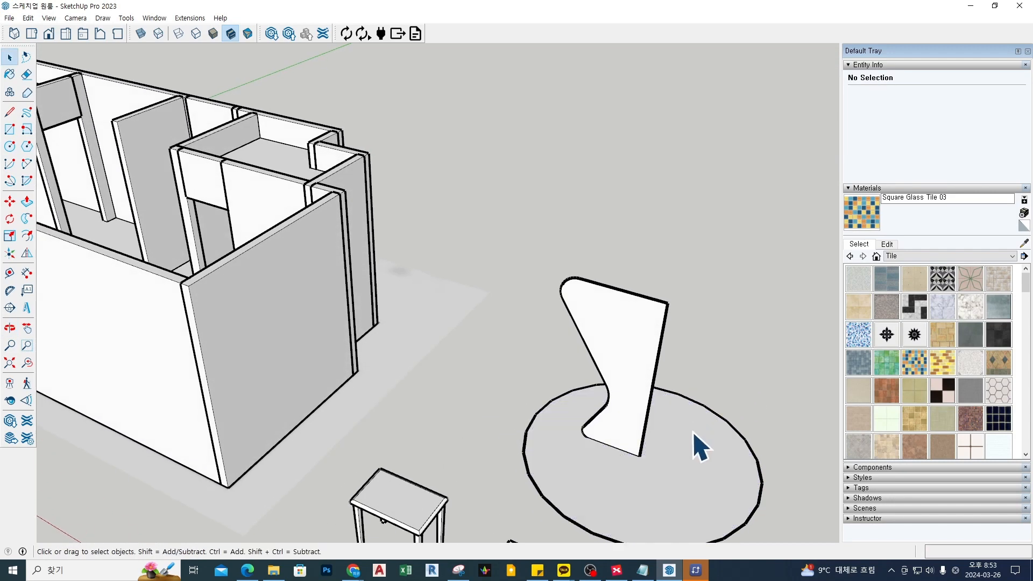
left_click(694, 435)
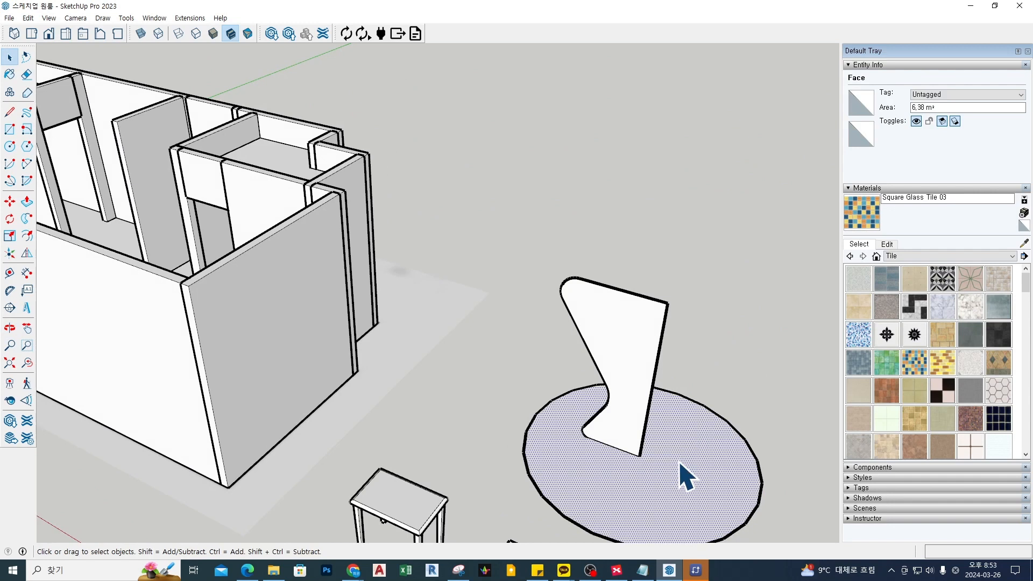
left_click(25, 219)
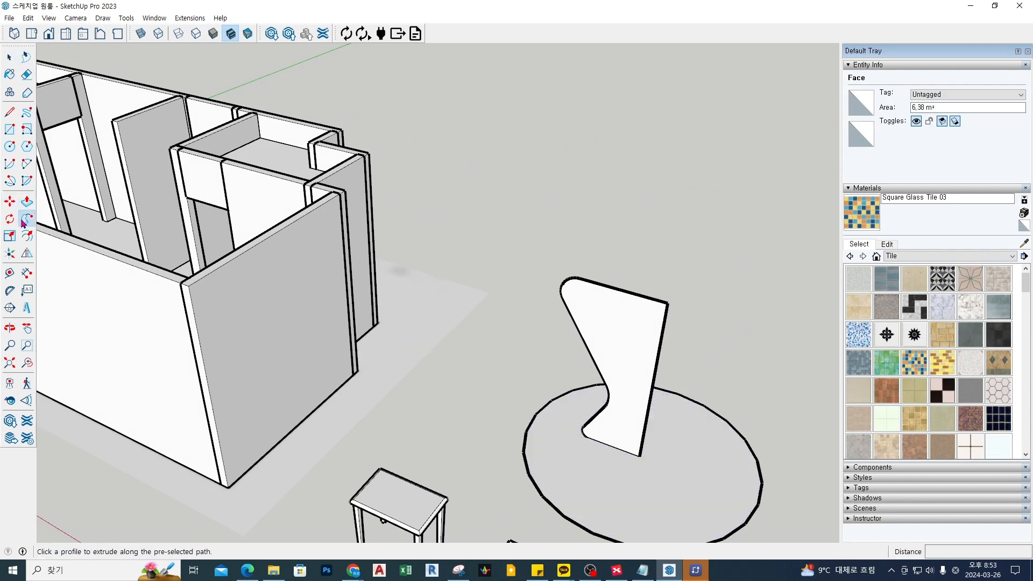
left_click(605, 329)
middle_click_drag(538, 396, 584, 441)
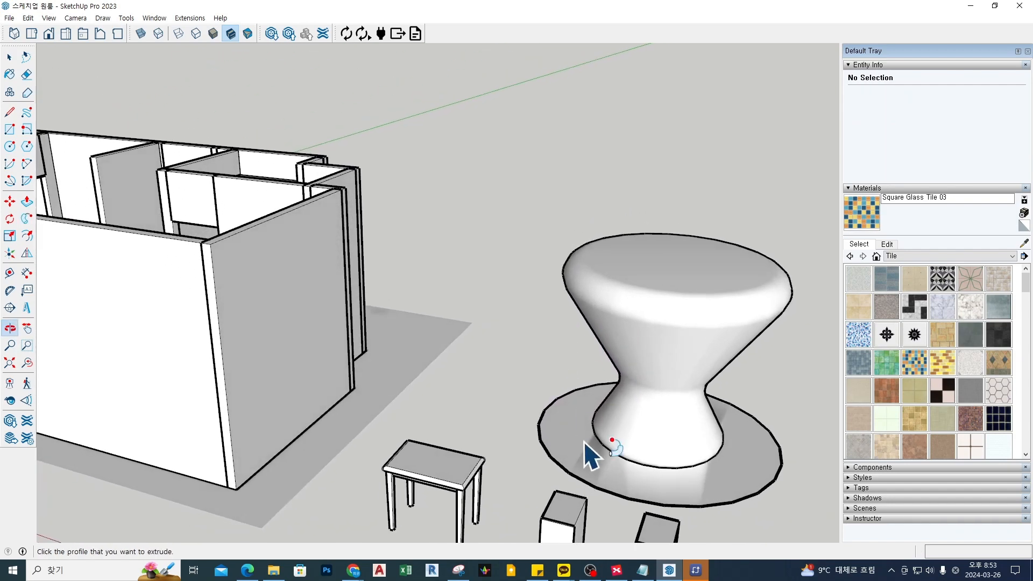
Delete the path circle around the base of the revolved stool
key("space")
triple_click(573, 455)
left_click(478, 387)
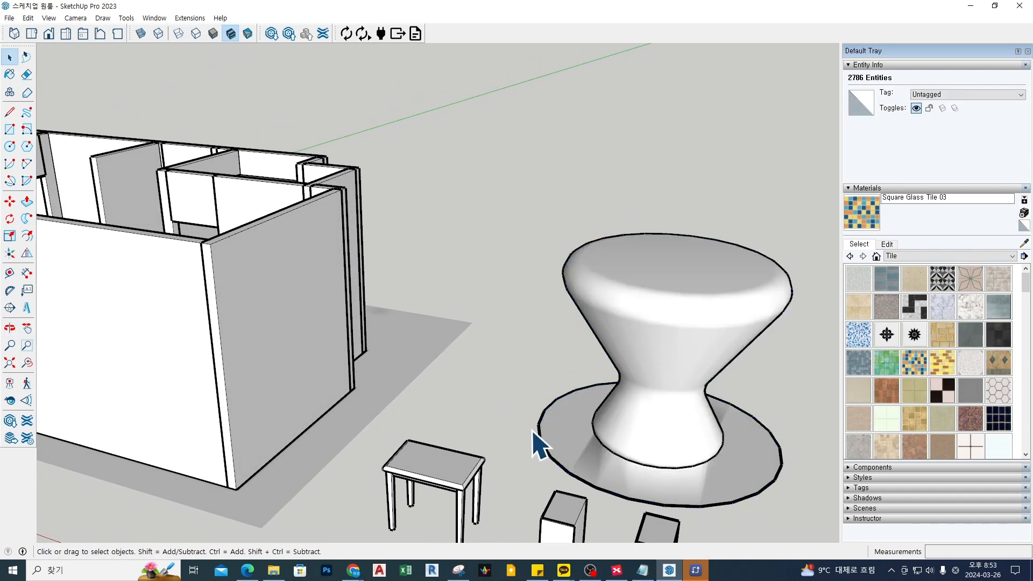
left_click(541, 435)
key("Delete")
Close the stool's open underside with a face by tracing one segment of its rim with the Line tool
middle_click_drag(713, 508, 595, 184)
scroll(634, 316, "up", 5)
scroll(586, 310, "up", 2)
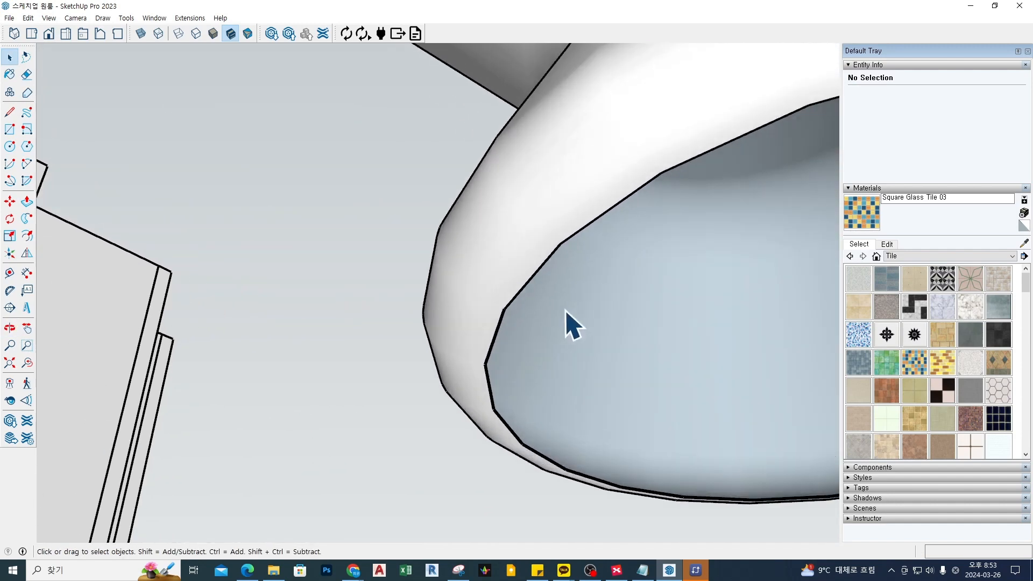
scroll(570, 317, "up", 2)
key("l")
left_click(558, 208)
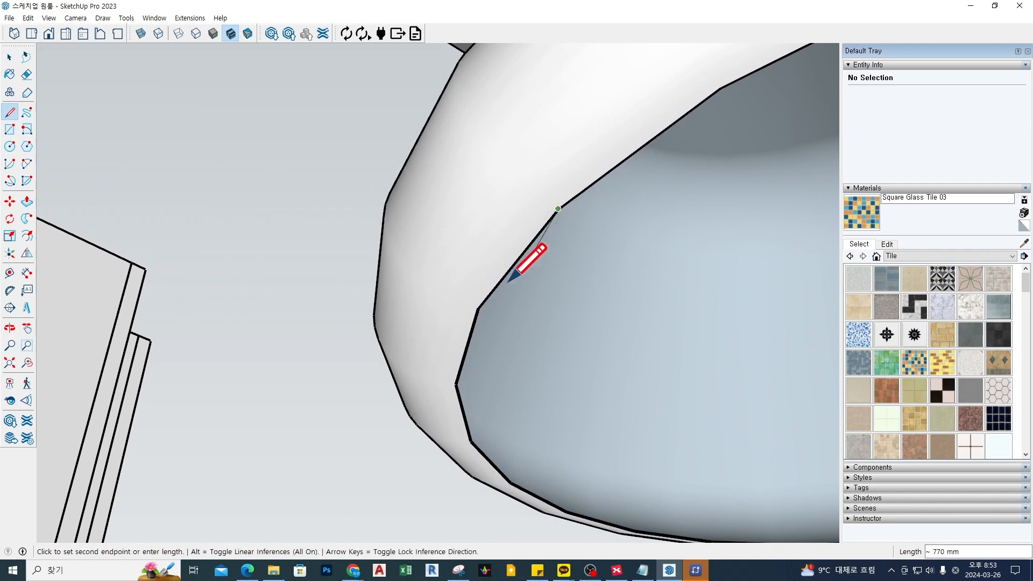
left_click(477, 309)
scroll(454, 376, "down", 1)
scroll(463, 339, "down", 1)
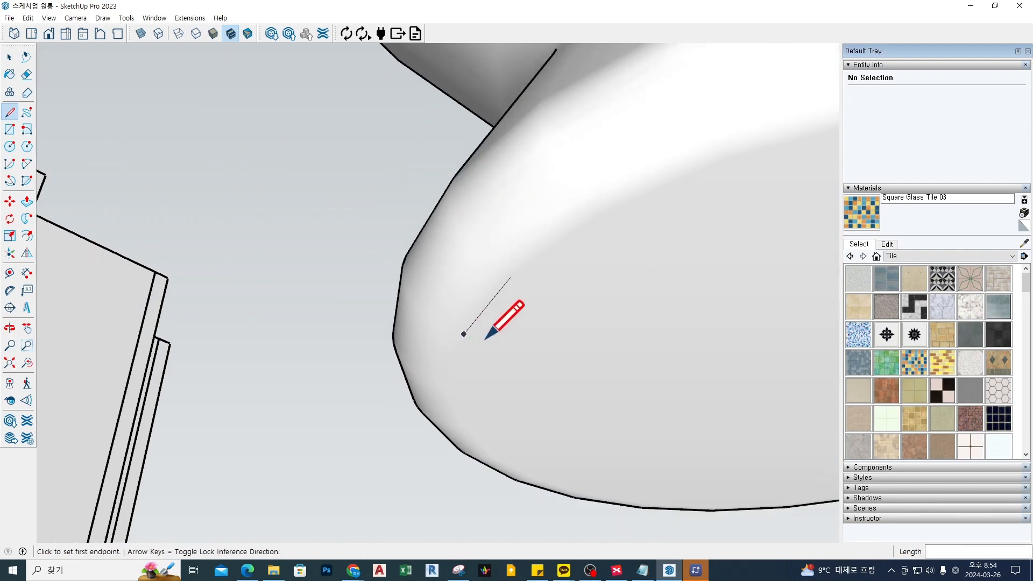
Inspect the smoothed edges around the closed underside using the Eraser's unsmooth and soften modes
scroll(458, 336, "up", 2)
key("e")
key("alt")
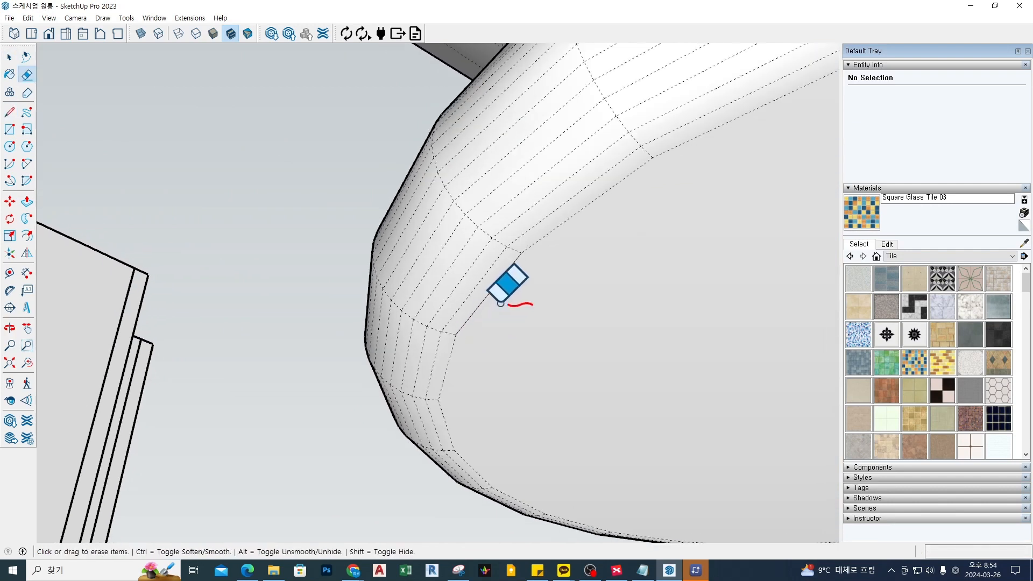
key("alt")
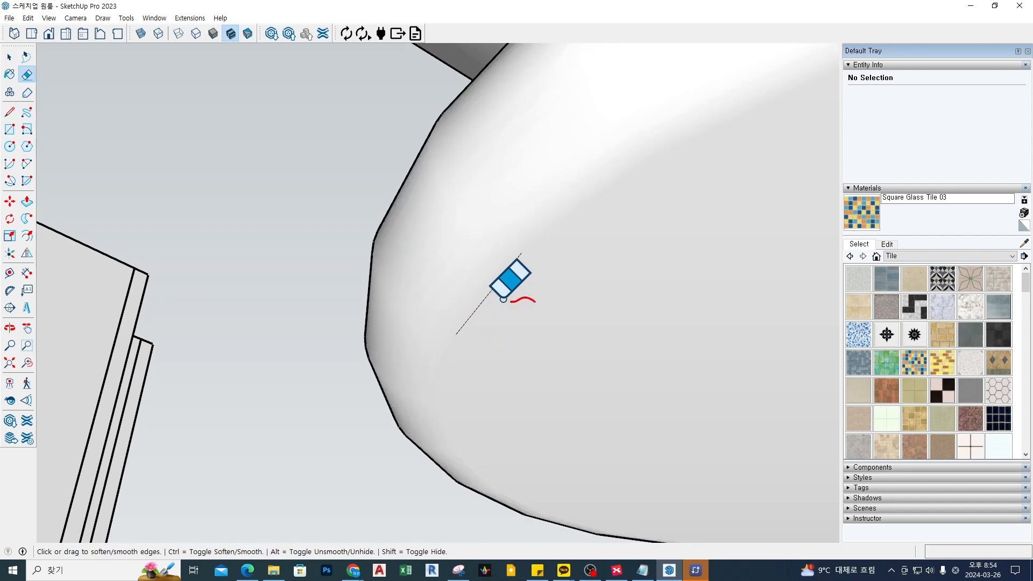
scroll(554, 283, "down", 3)
middle_click_drag(552, 270, 562, 306)
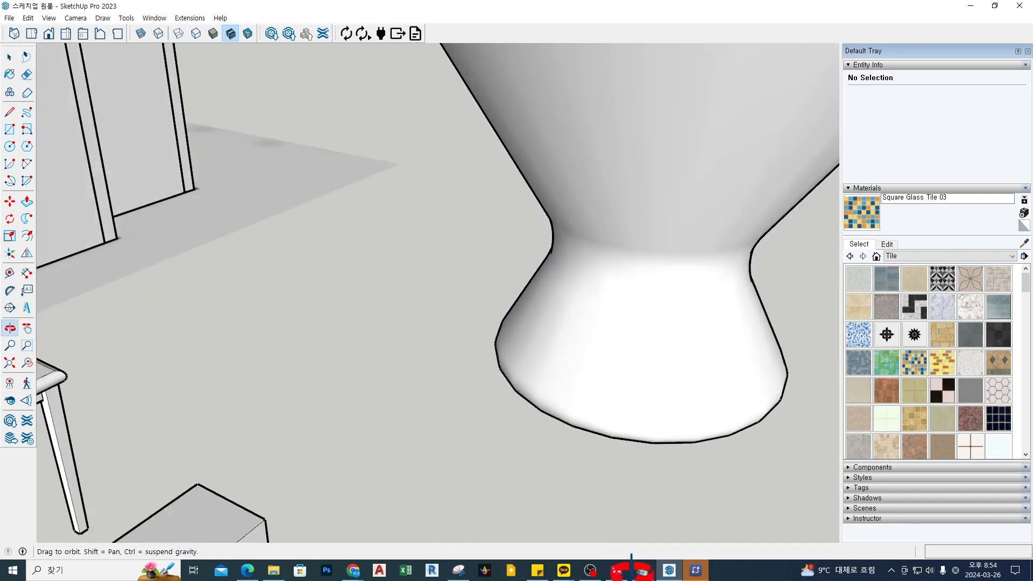
Select the whole stool, measure its height with the Tape Measure and try to resize the model to 20 mm
scroll(565, 323, "down", 4)
key("space")
left_click(598, 350)
triple_click(597, 350)
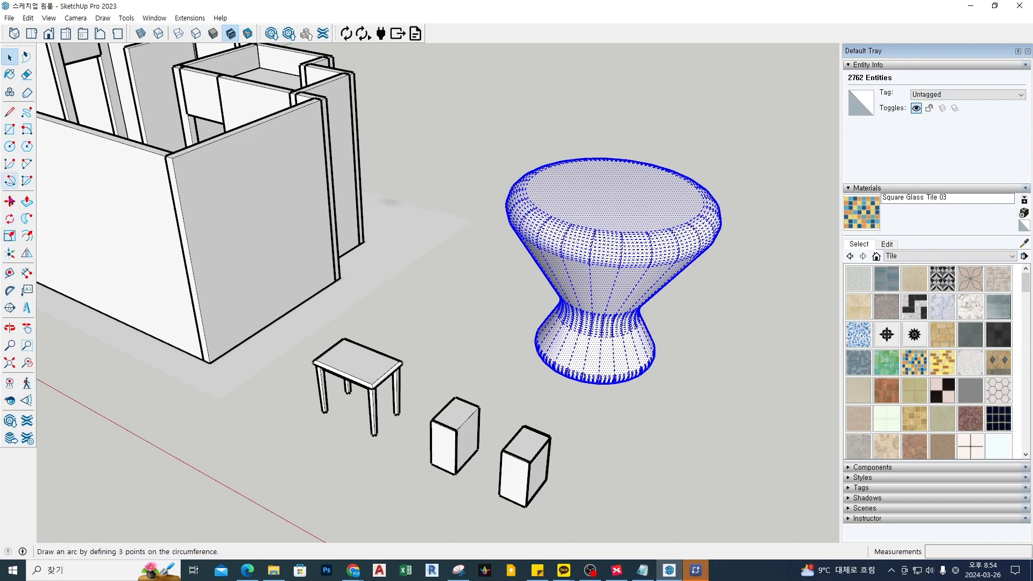
left_click(10, 276)
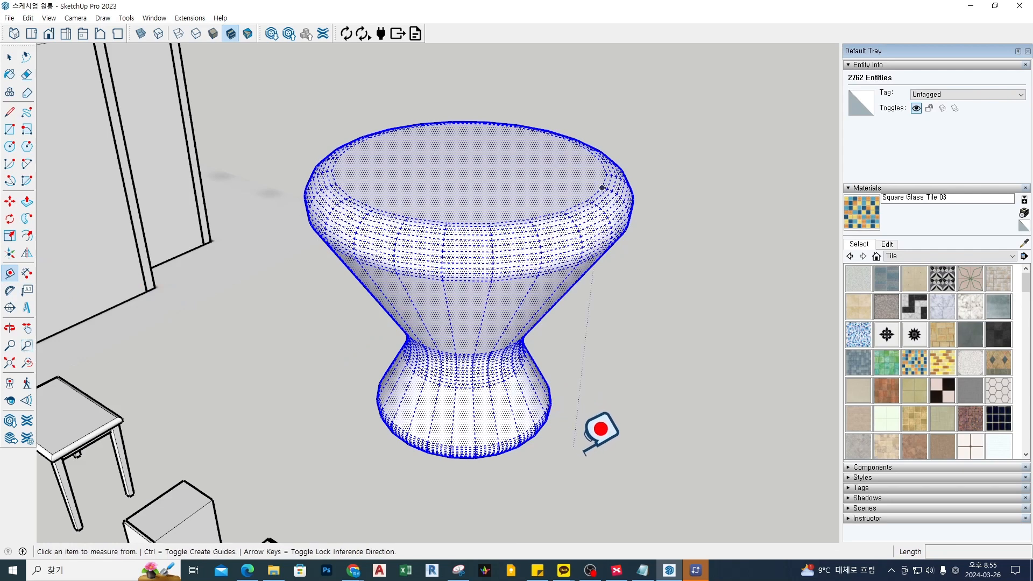
left_click(509, 445)
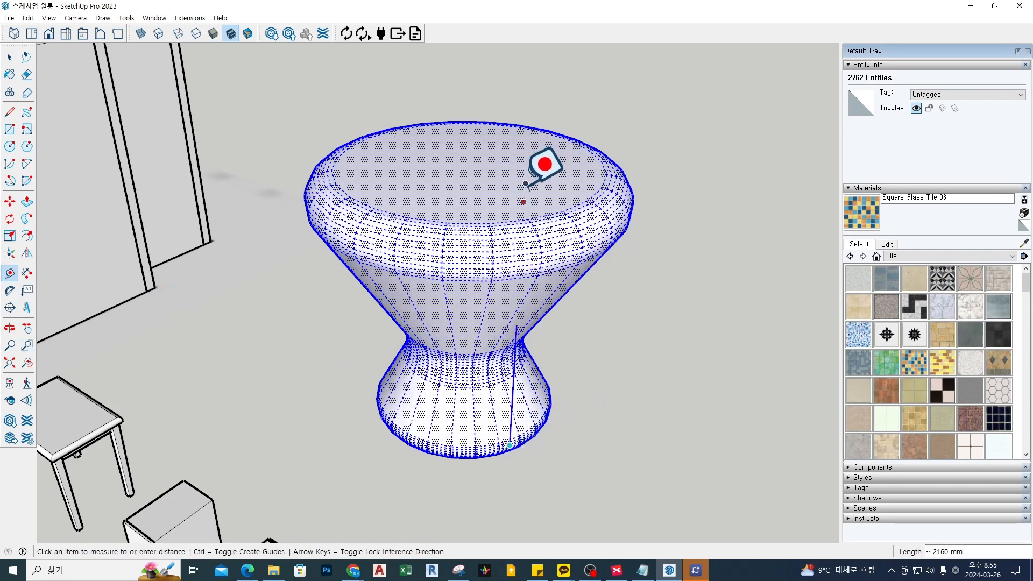
left_click(528, 202)
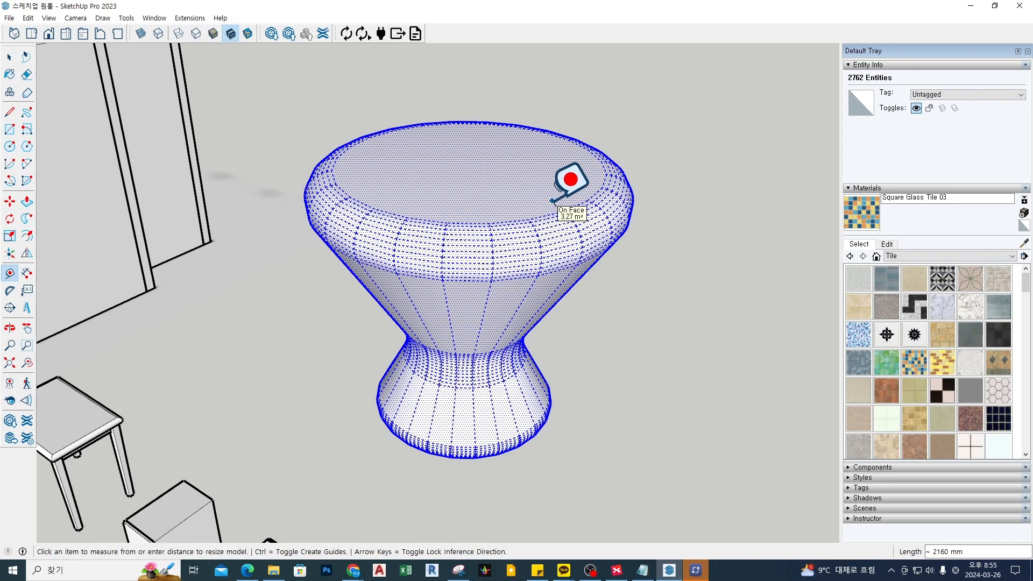
type("20")
key("Return")
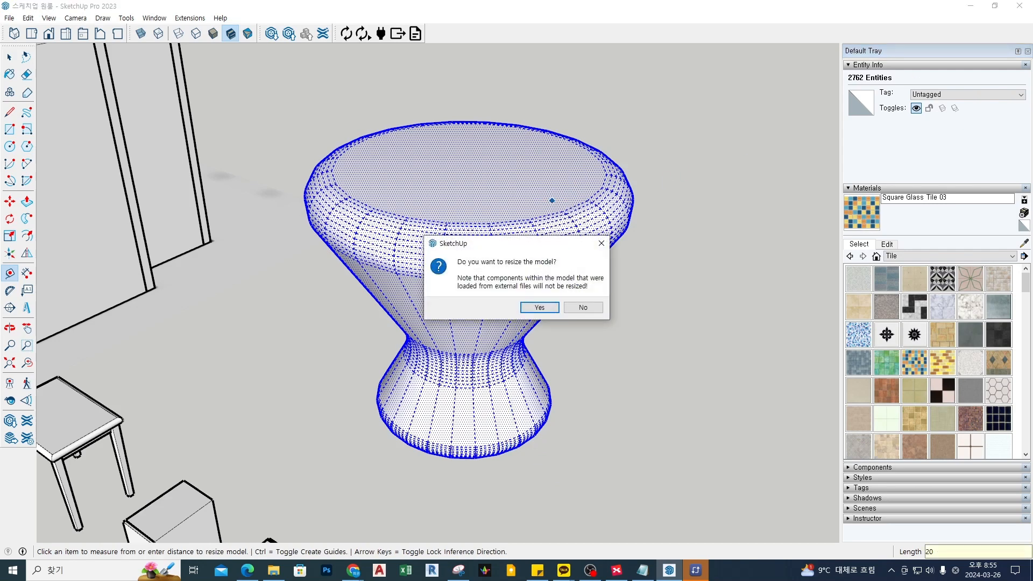
left_click(539, 308)
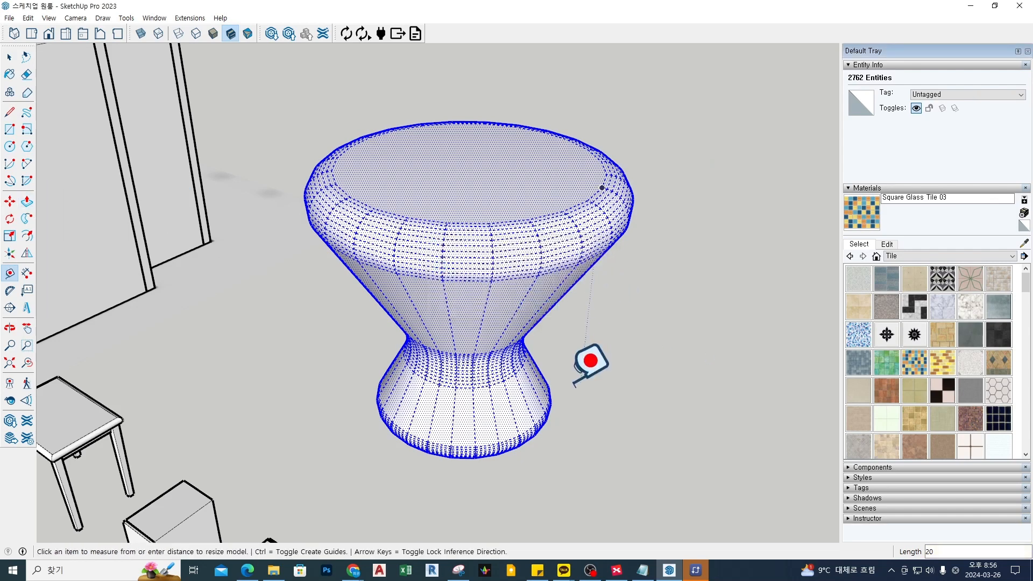
Try the Tape Measure resize again from the stool's base to its top face, with 20 mm as the new length
left_click(497, 454)
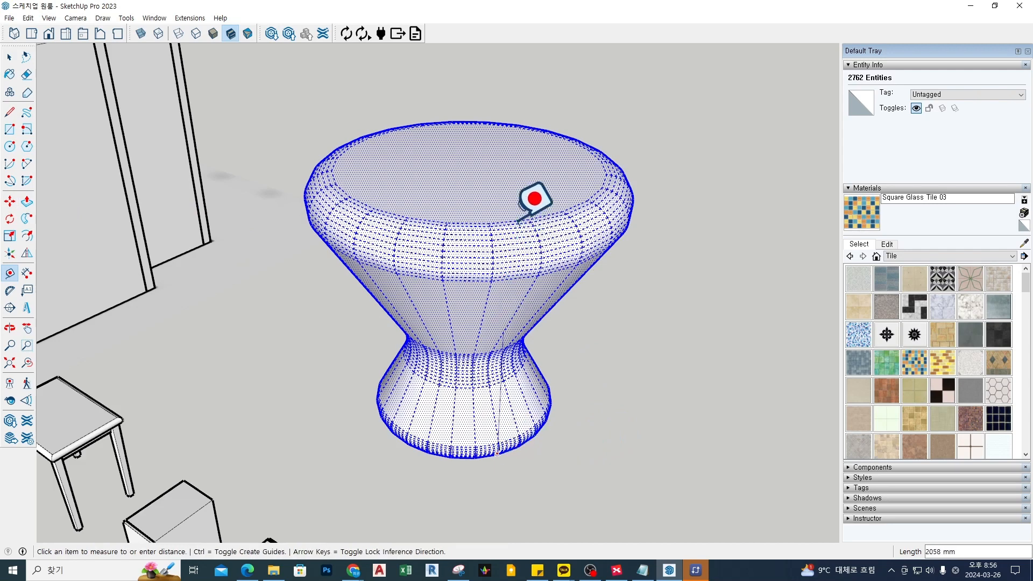
left_click(525, 178)
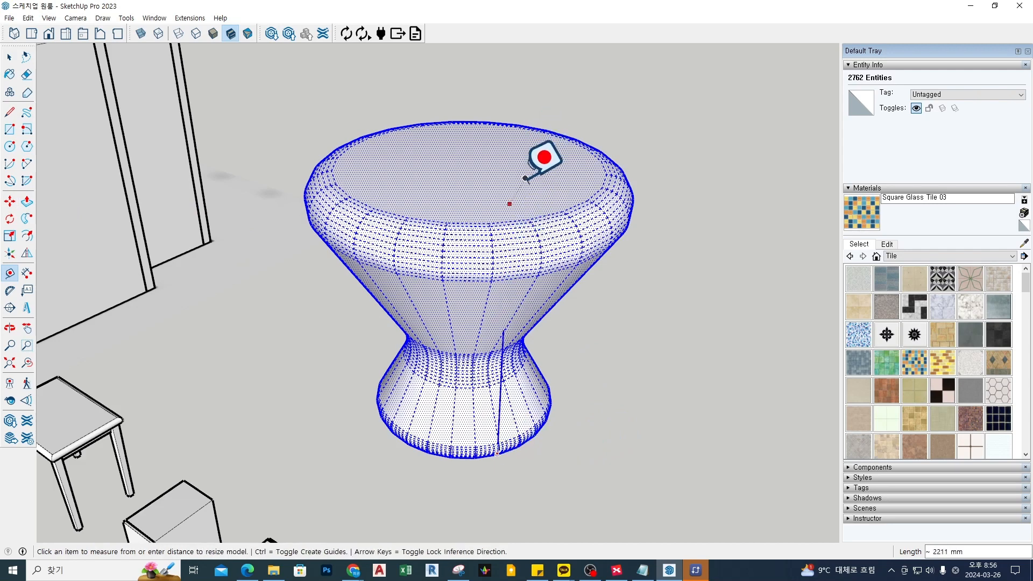
key("Return")
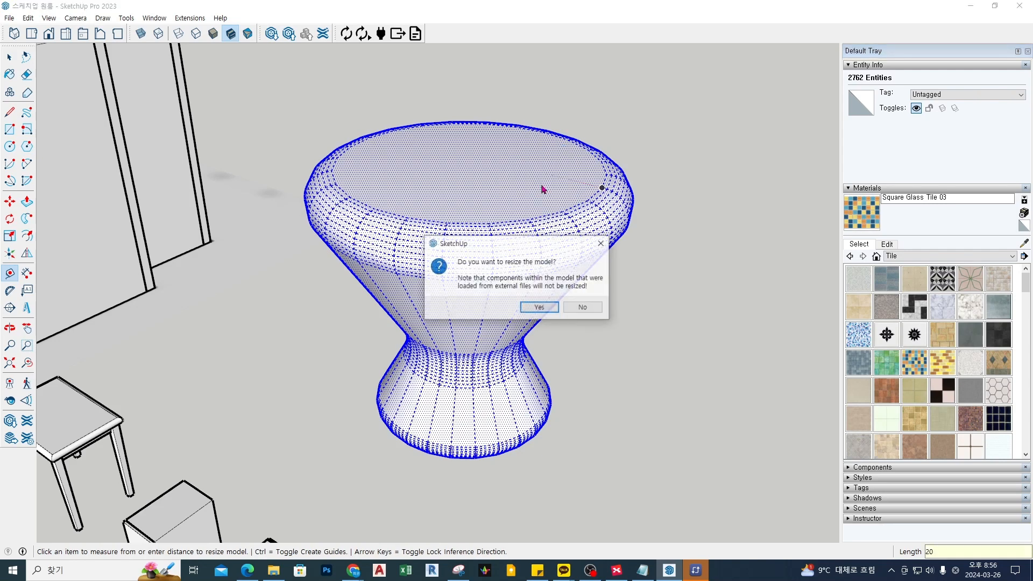
left_click(538, 307)
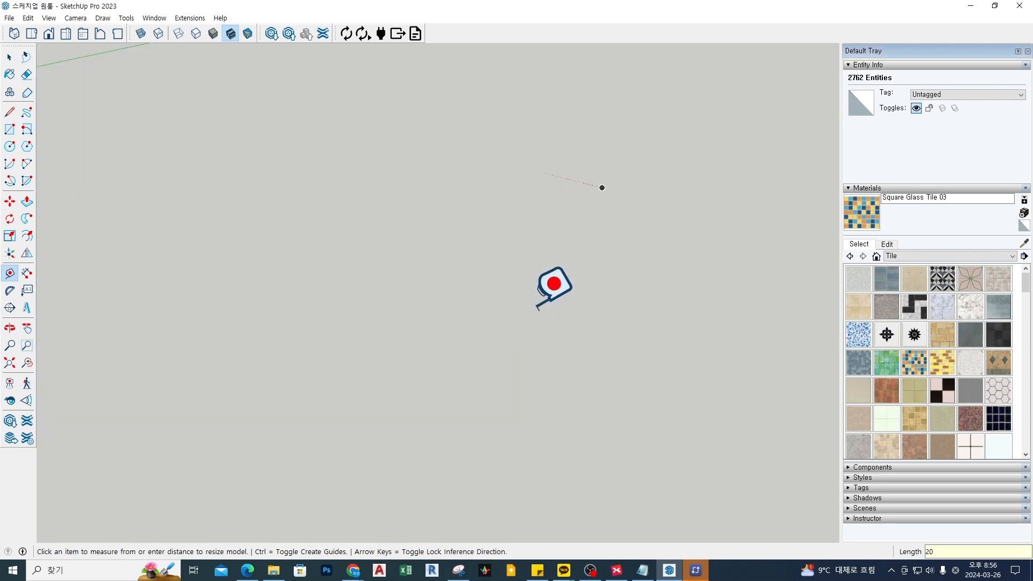
scroll(509, 265, "down", 2)
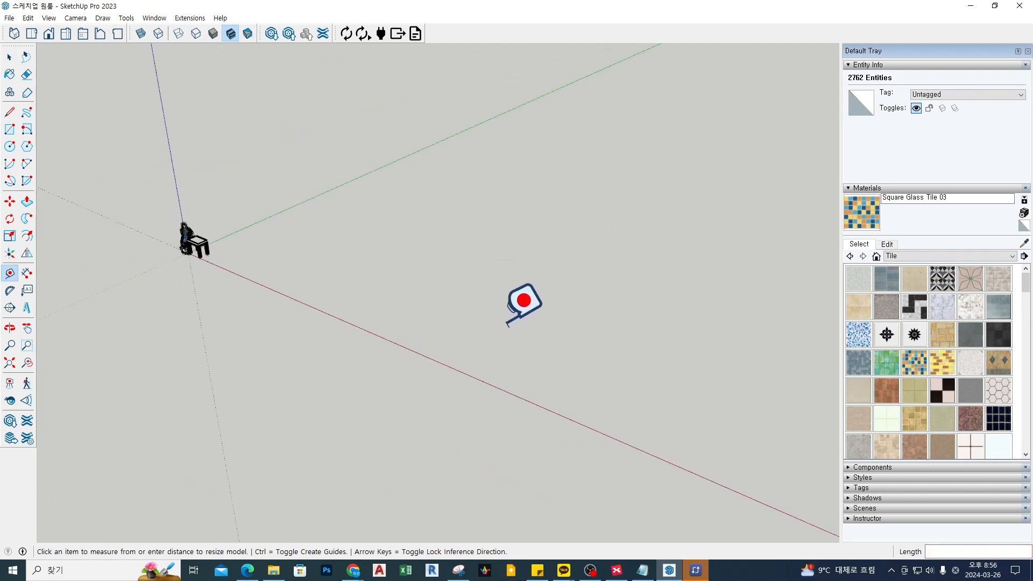
key("space")
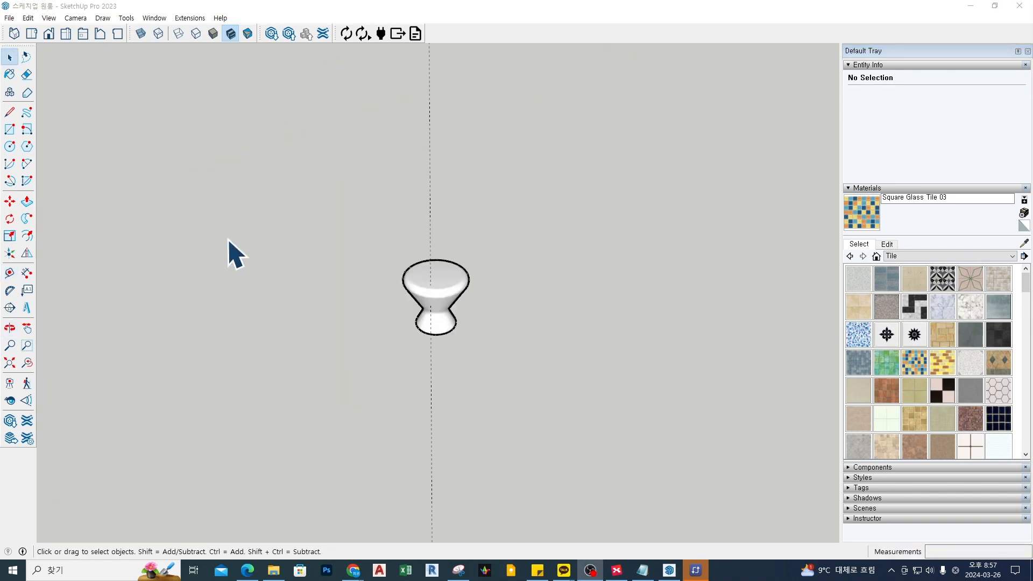
Compare the resized stool with the furniture beside the room and undo the stool's resize
left_click(228, 241)
scroll(329, 269, "down", 7)
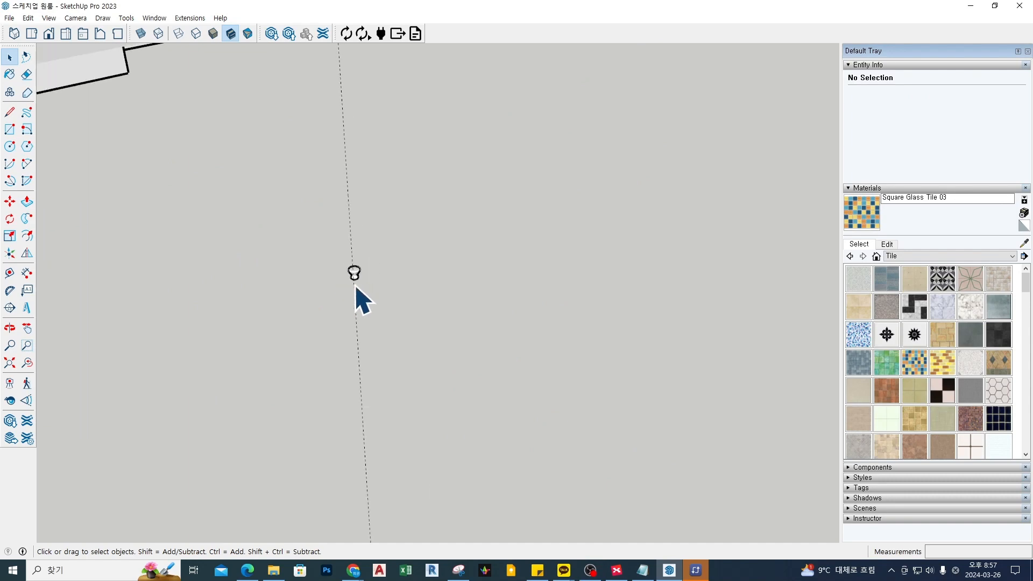
scroll(365, 280, "down", 5)
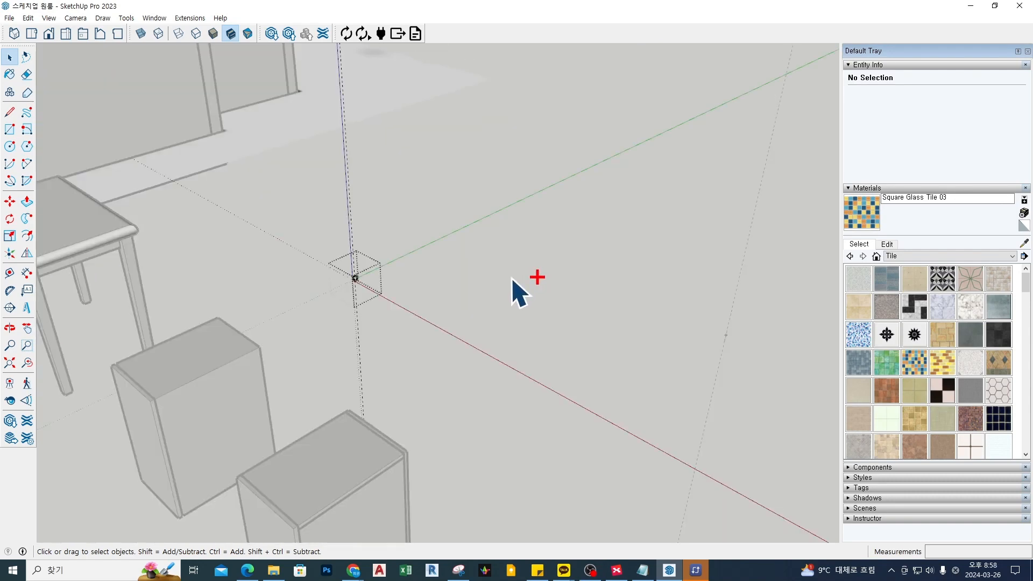
scroll(734, 397, "down", 5)
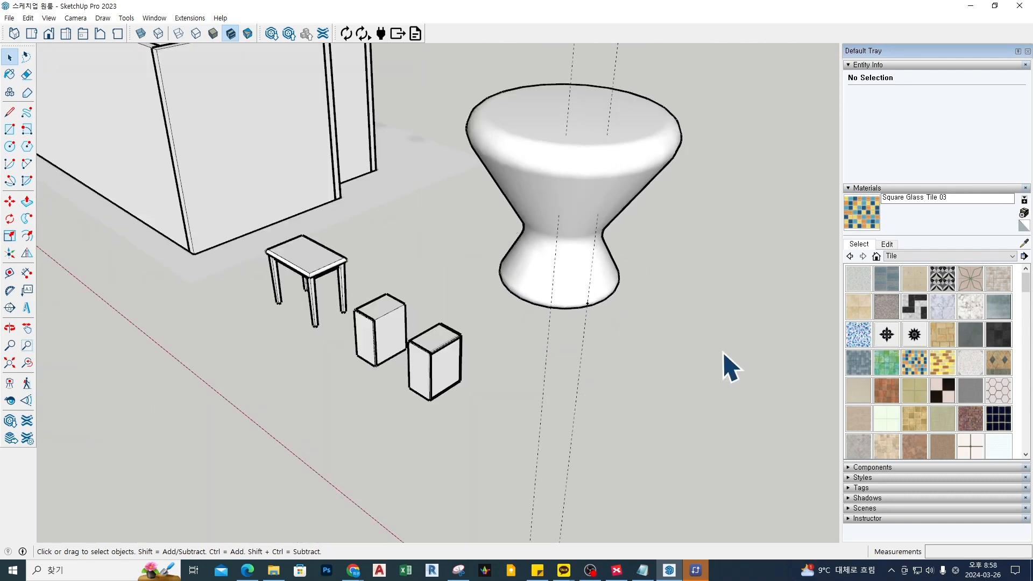
Delete the leftover vertical guide lines around the stool, both outside and inside its group, and leave the group
left_click(577, 139)
left_click(624, 452)
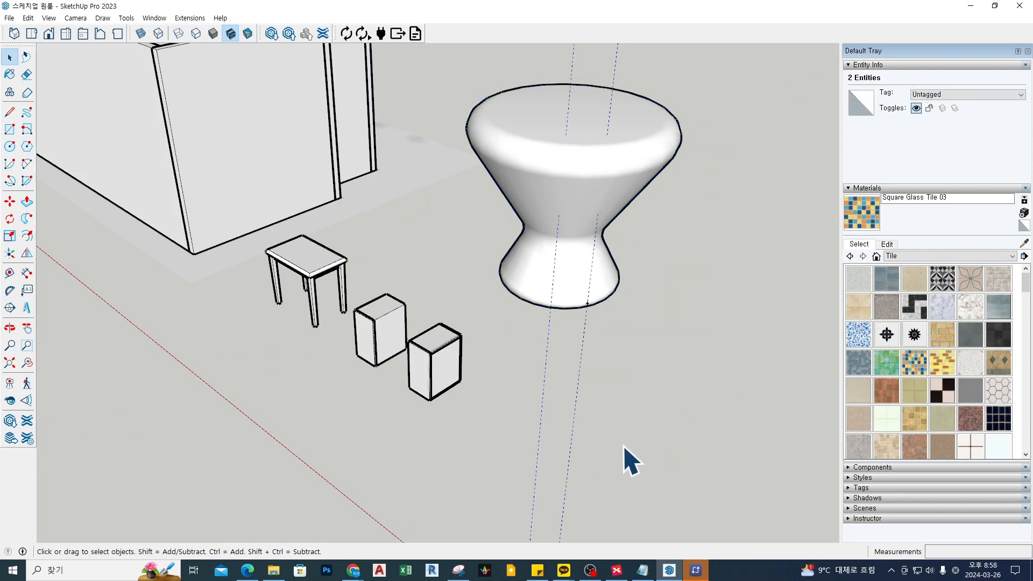
double_click(574, 249)
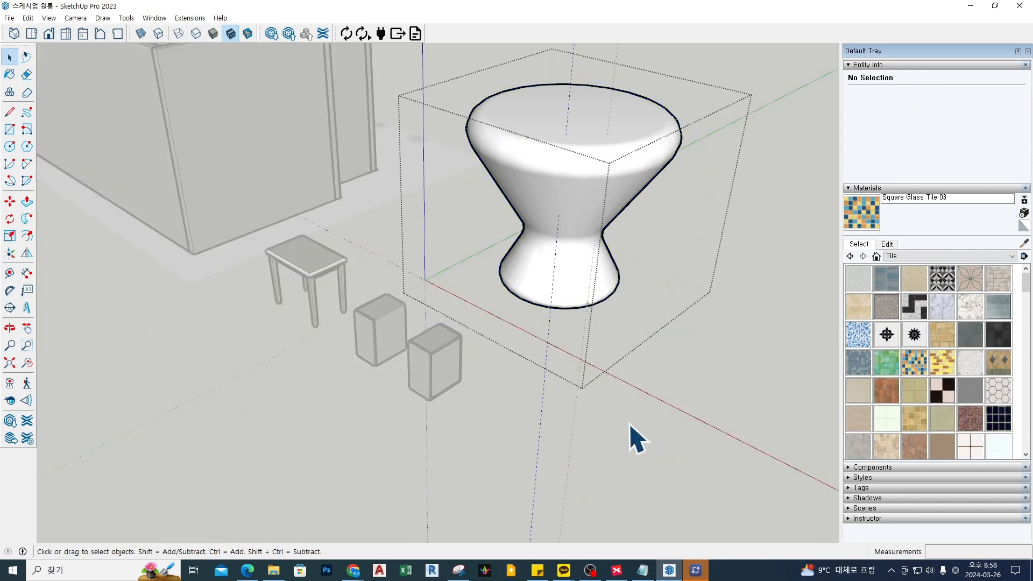
left_click(592, 454)
scroll(637, 150, "down", 3)
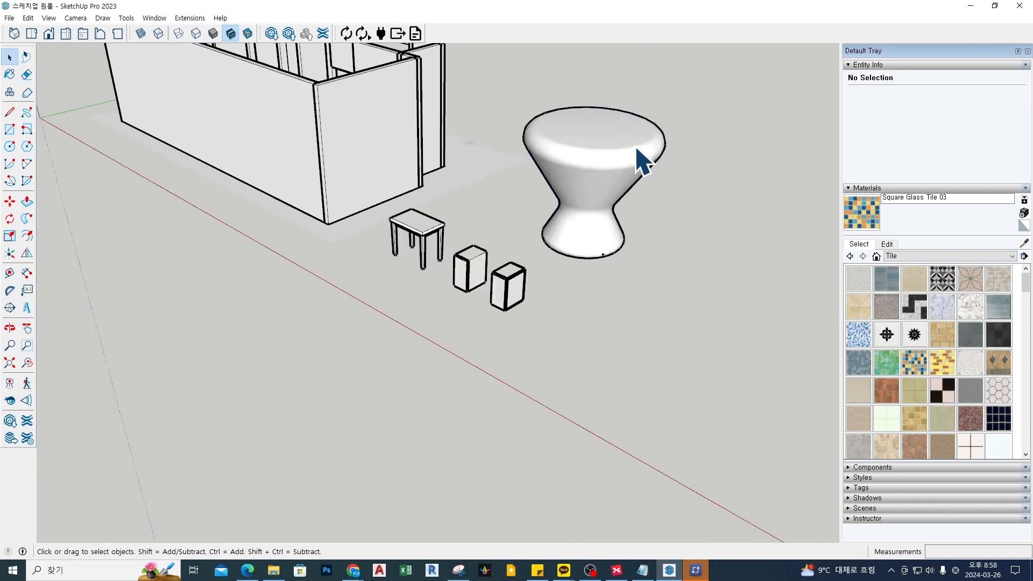
Open the stool's group and resize it with the Tape Measure from base to top face, using 20 mm as the new length
left_click(637, 150)
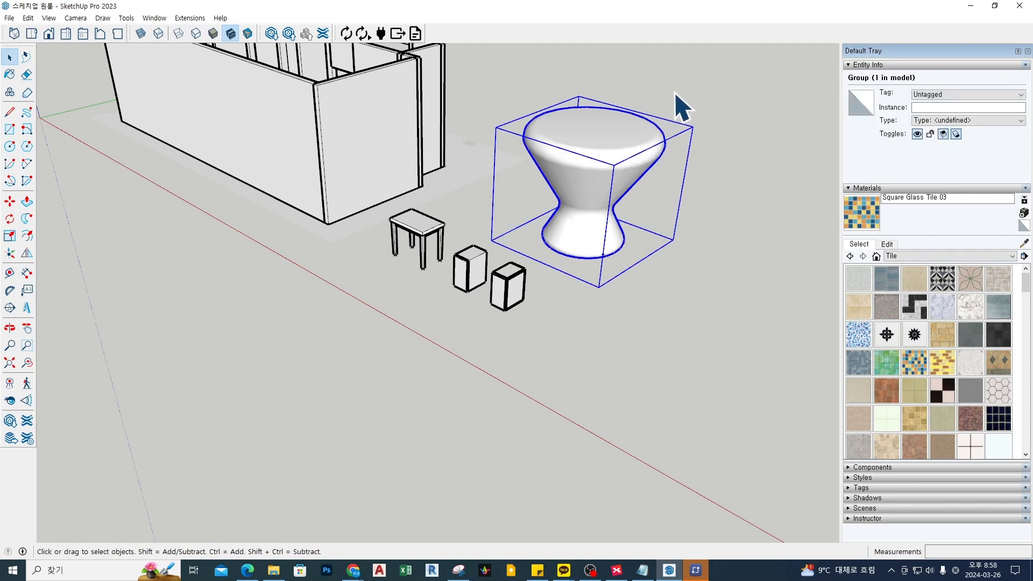
double_click(637, 150)
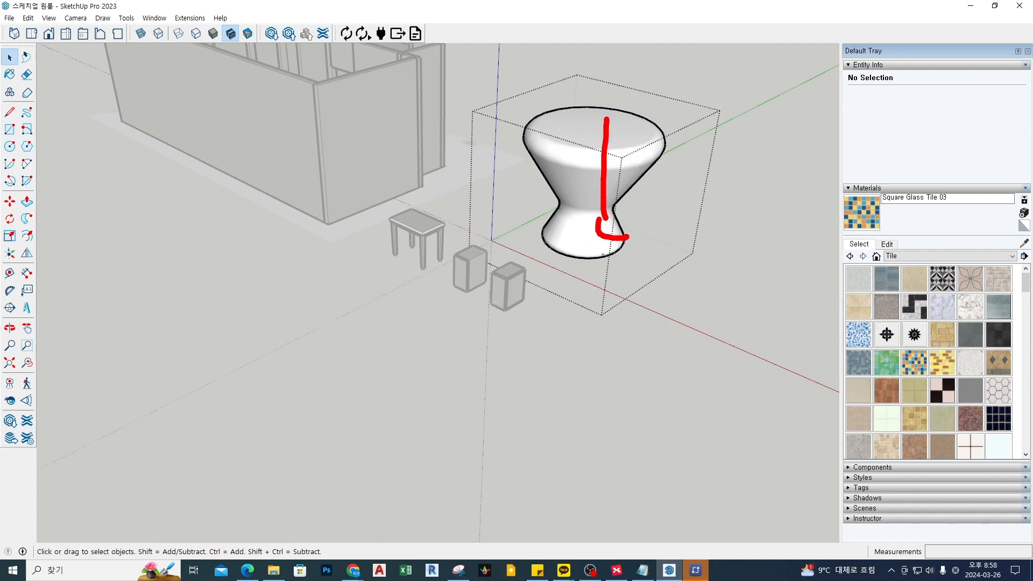
key("Escape")
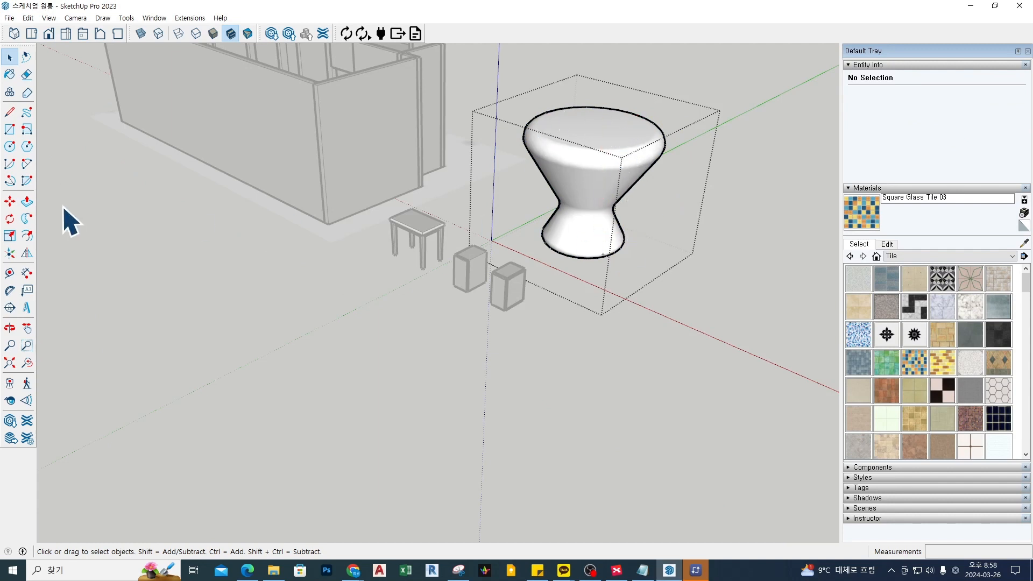
left_click(10, 276)
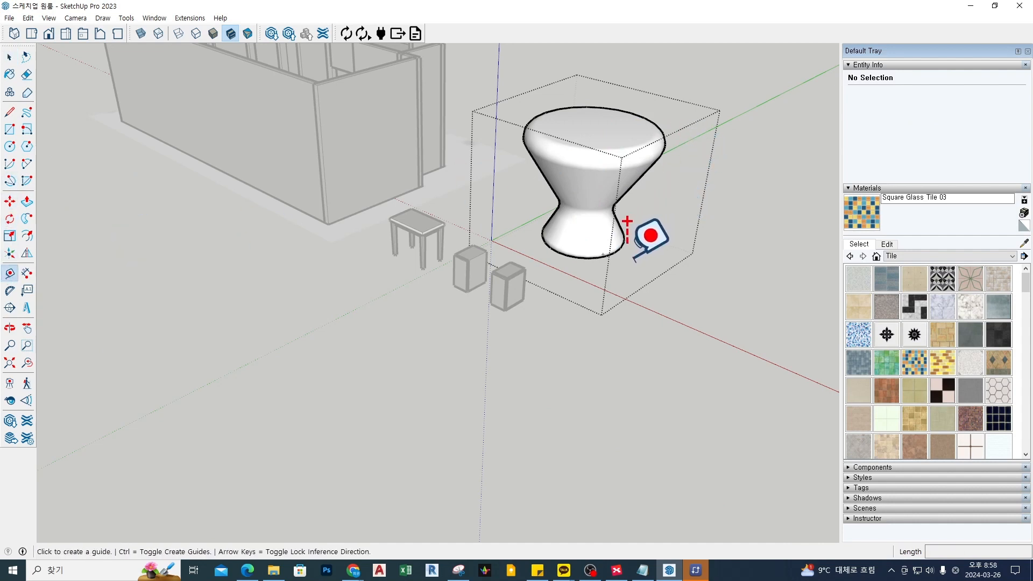
key("ctrl")
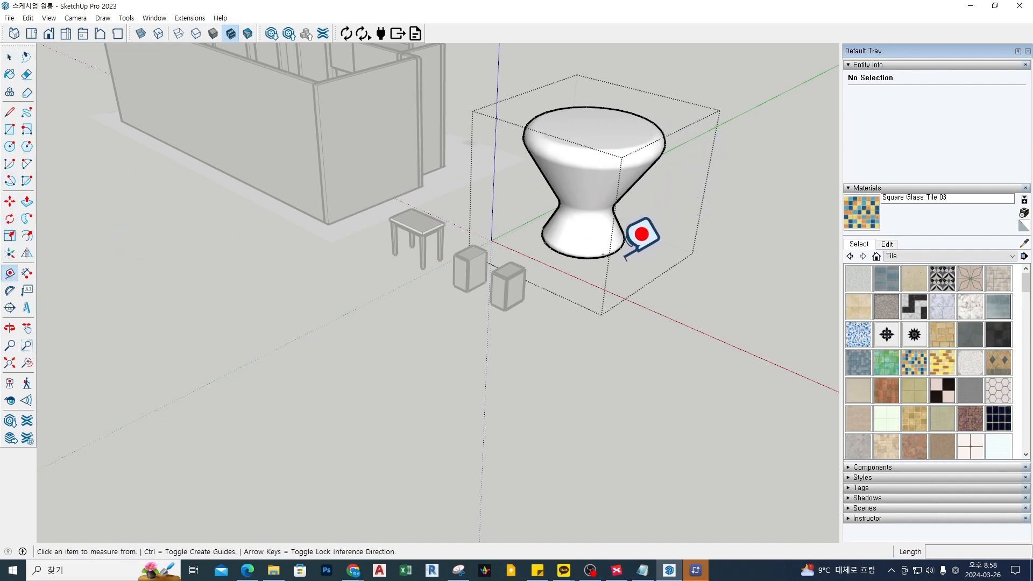
left_click(577, 257)
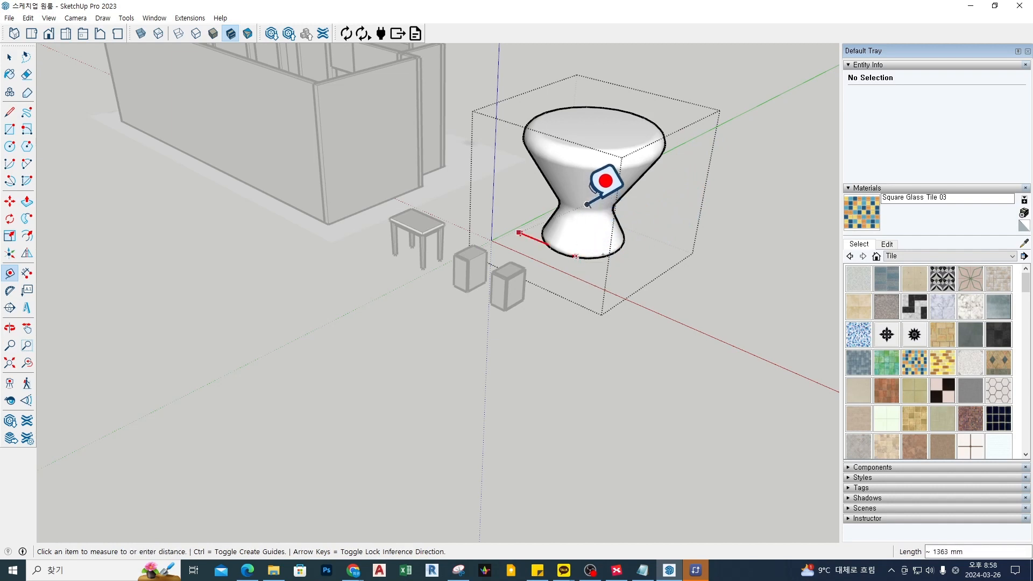
left_click(600, 123)
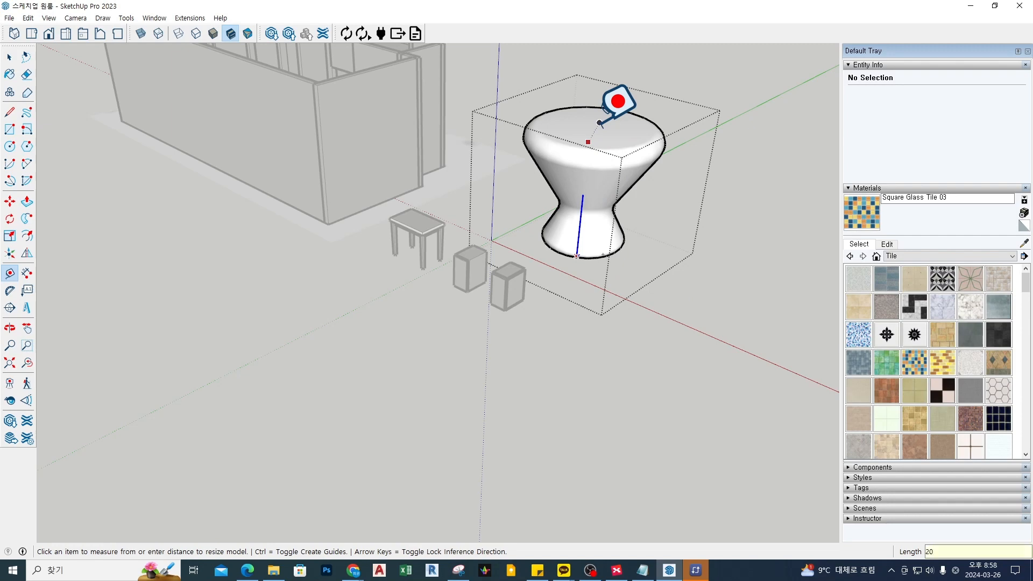
key("Return")
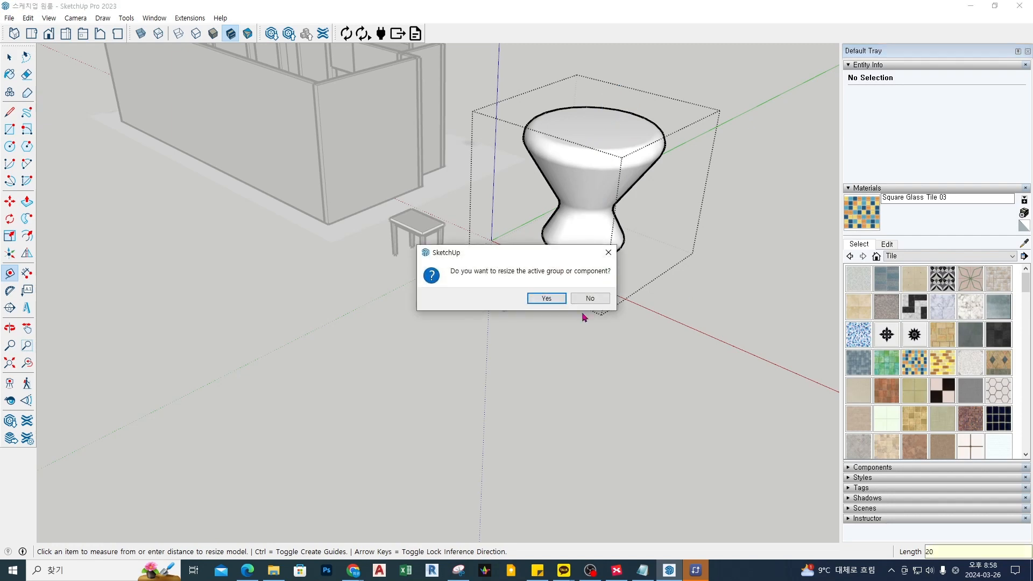
left_click(549, 297)
Leave the stool's group and select the resized stool as a whole near the group's origin
key("space")
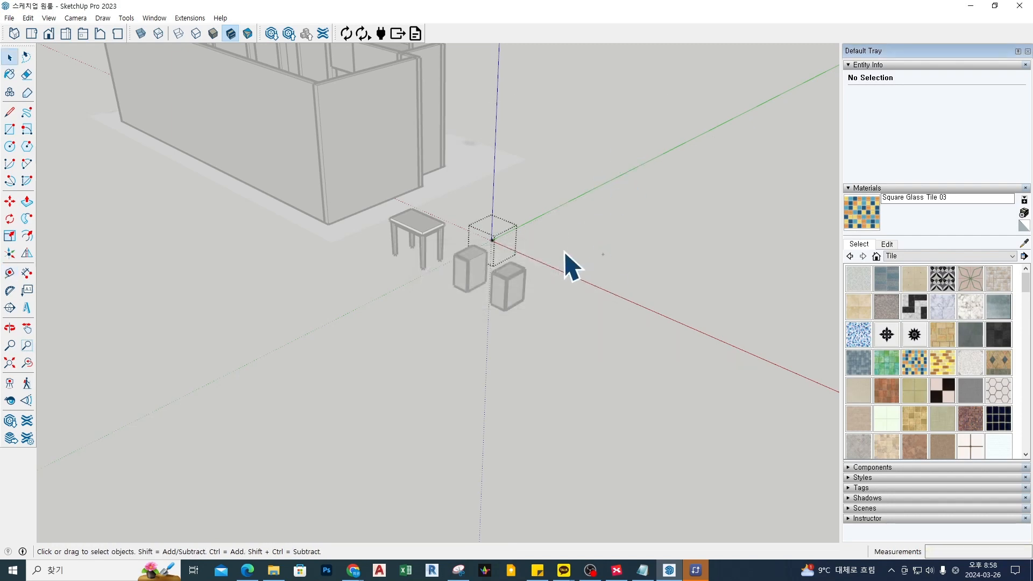
scroll(492, 251, "up", 8)
scroll(498, 245, "up", 8)
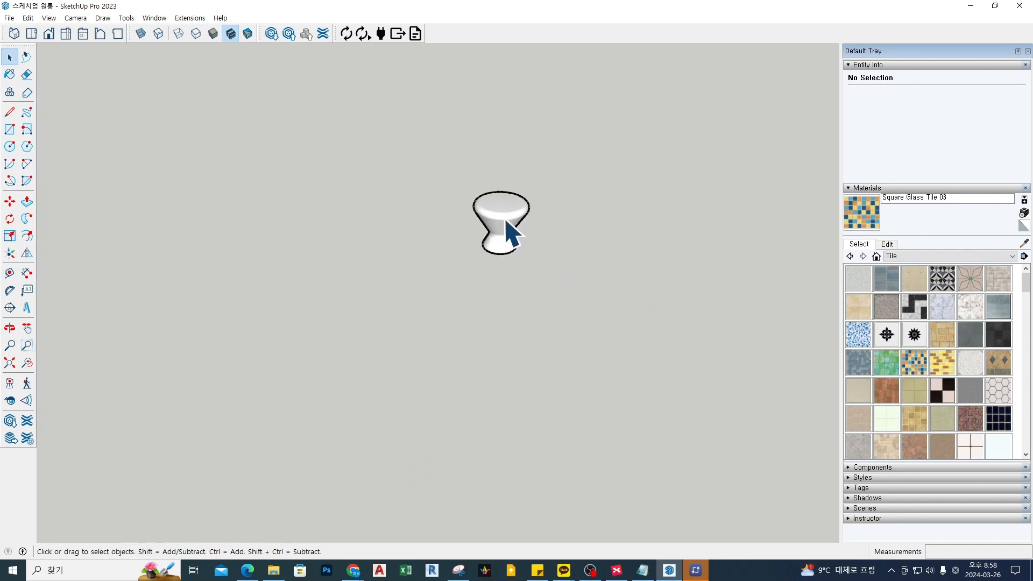
left_click(508, 232)
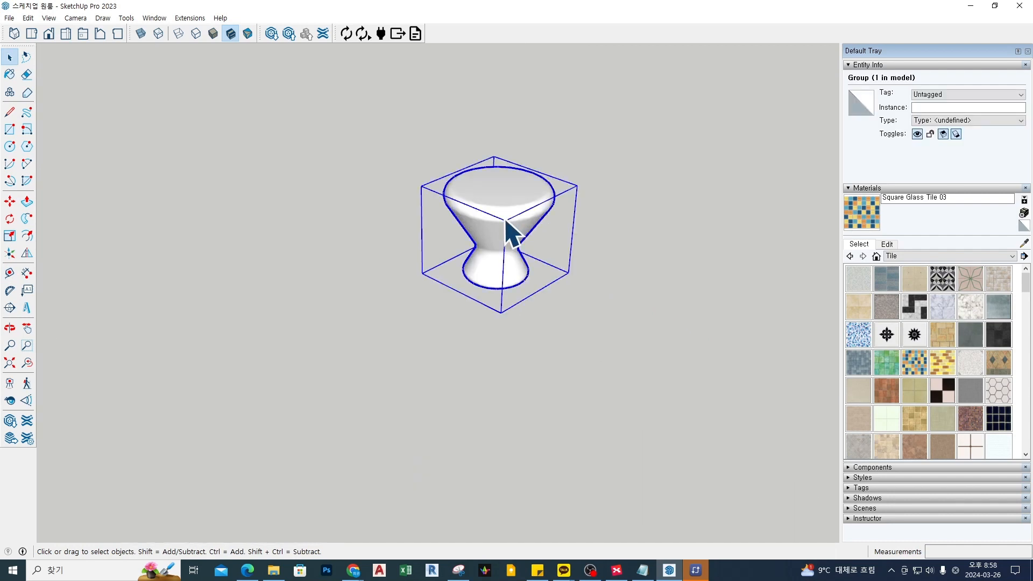